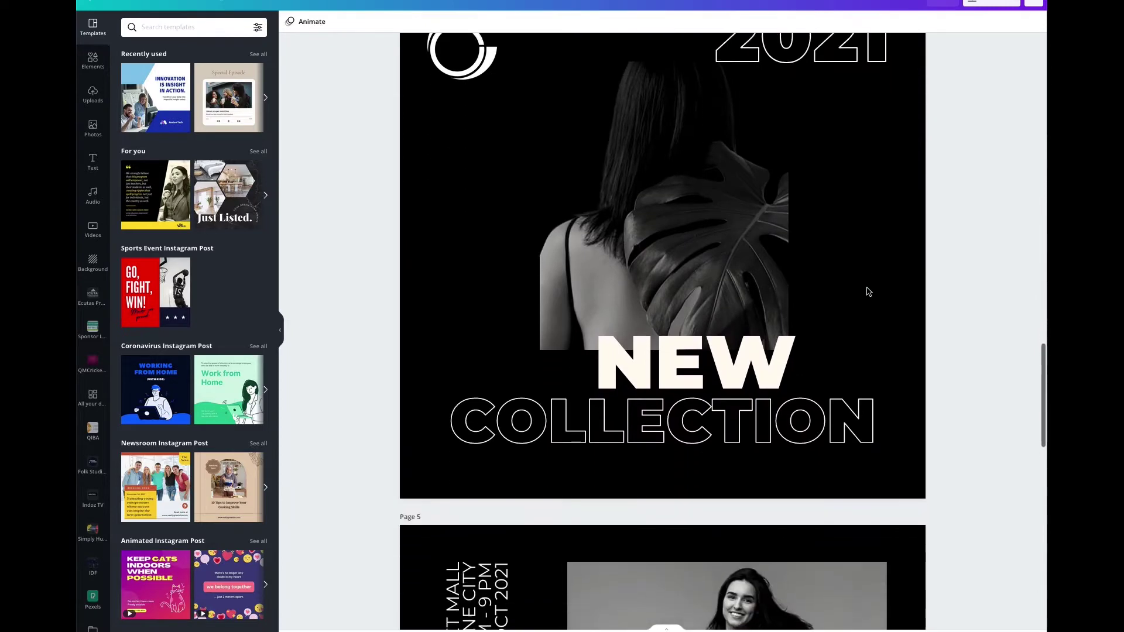
# Leave the open design for the home page and create a new blank Instagram Post.
pyautogui.scroll(-9, 868, 291)
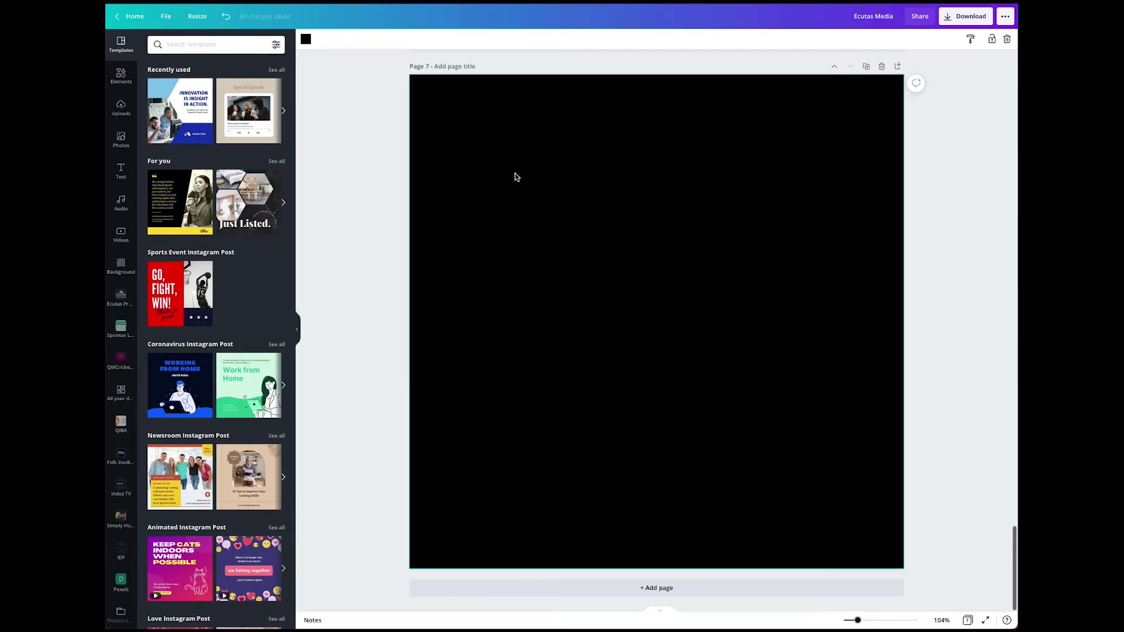
pyautogui.click(130, 17)
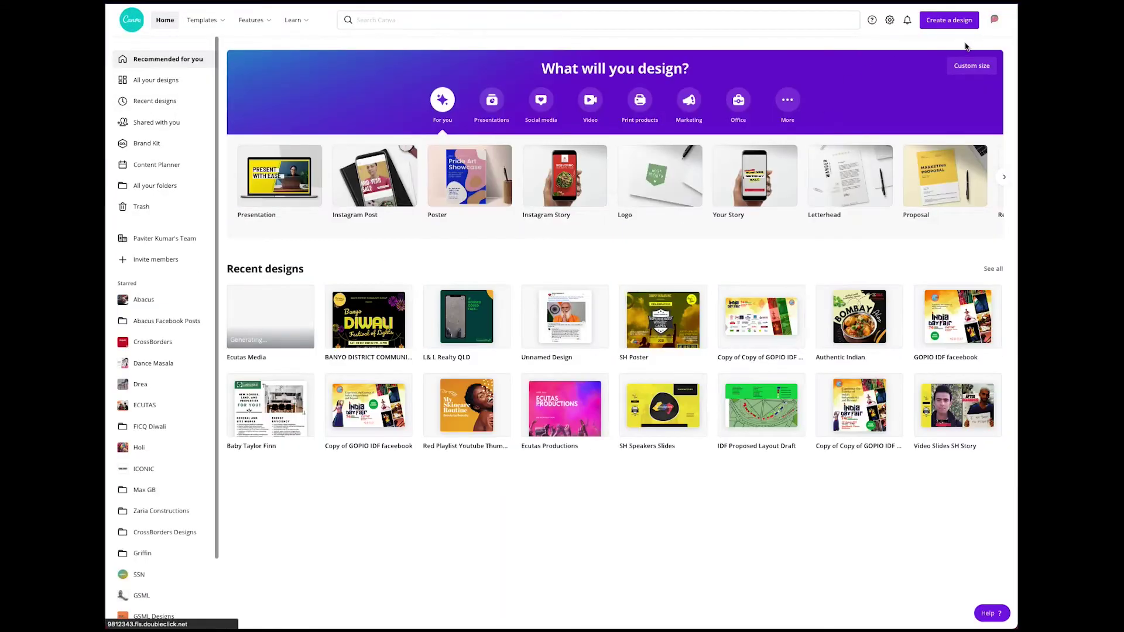
pyautogui.click(952, 20)
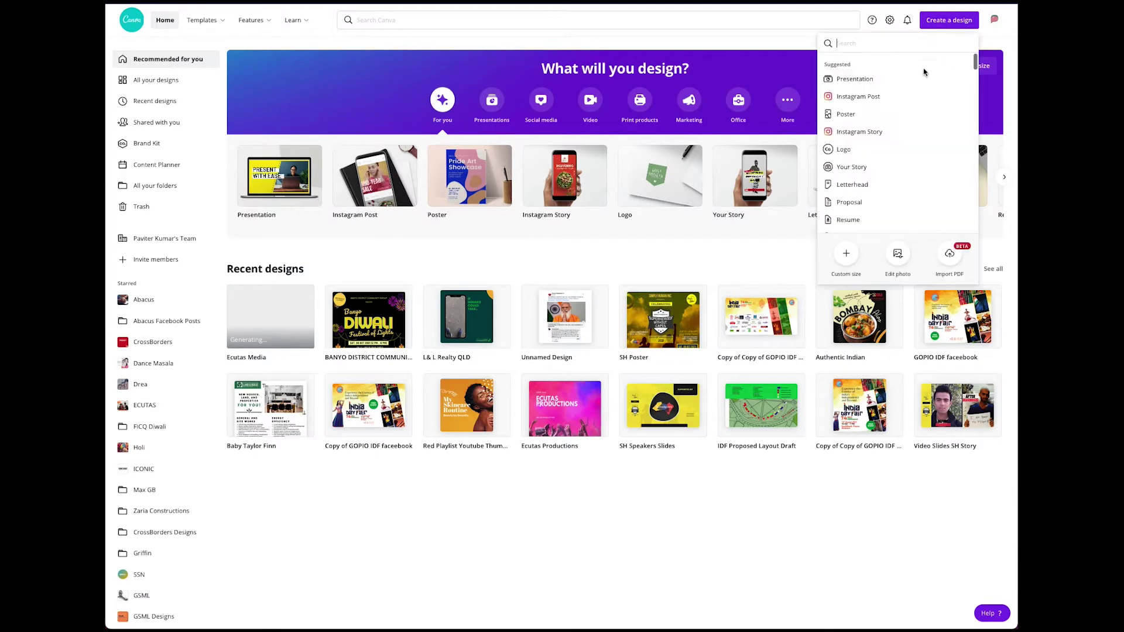
pyautogui.click(847, 97)
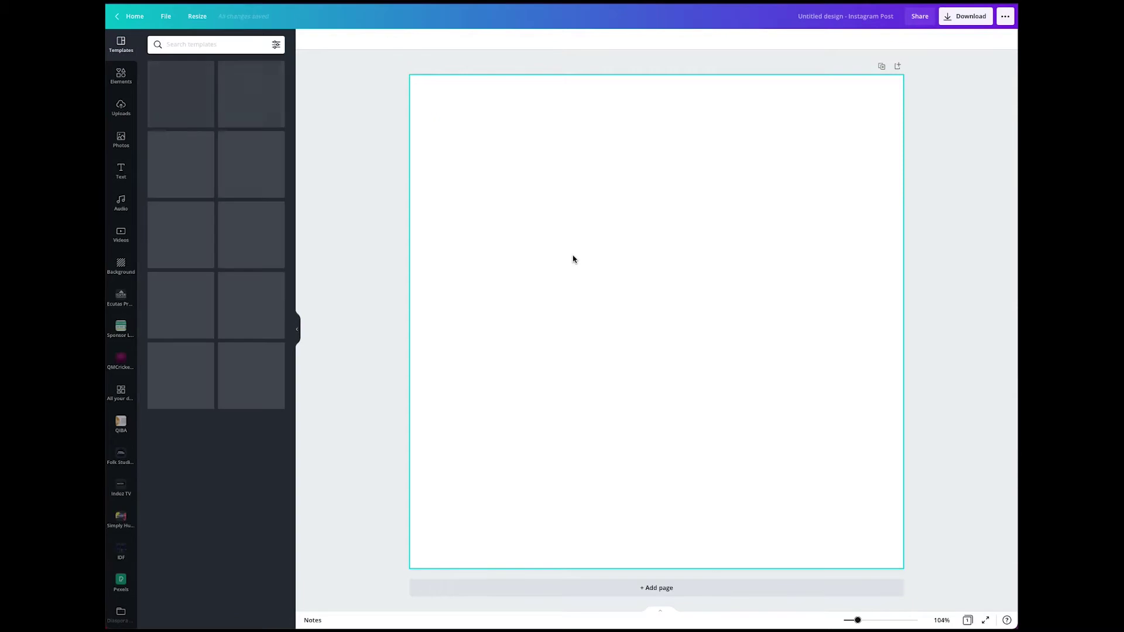
# Set the blank page's background colour to black, #000000.
pyautogui.click(446, 218)
pyautogui.click(305, 41)
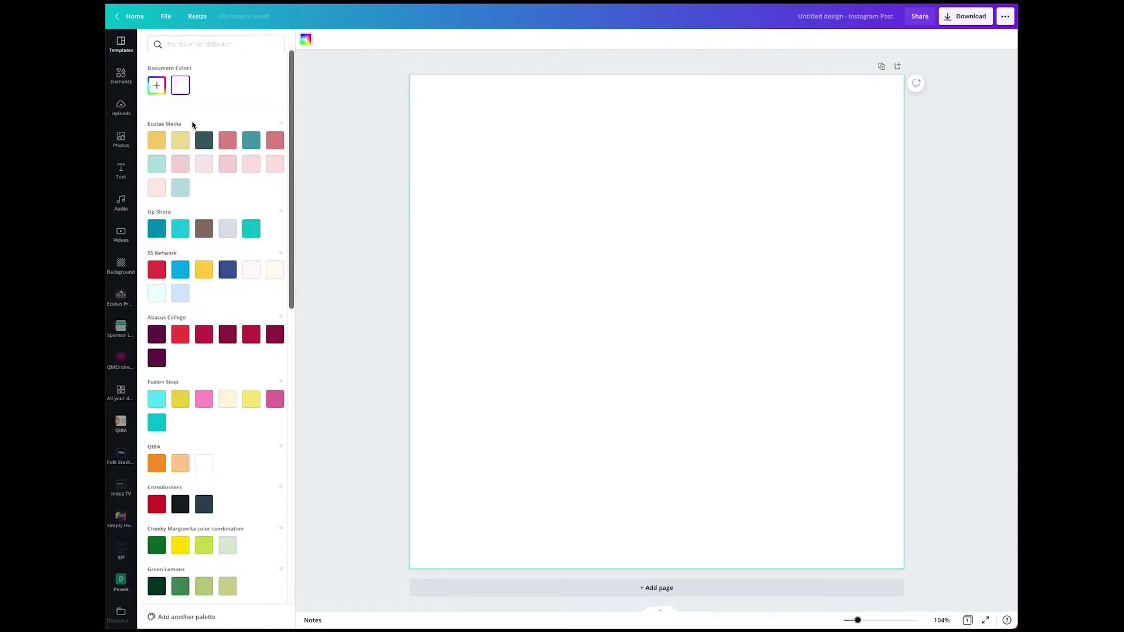
pyautogui.click(157, 86)
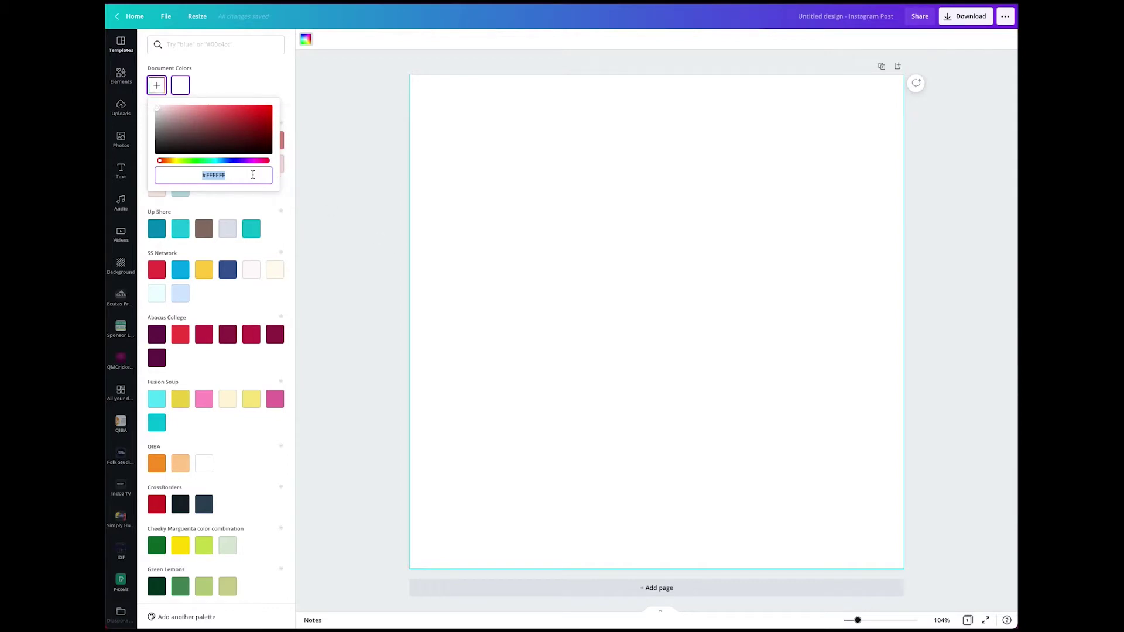
pyautogui.write('#000000')
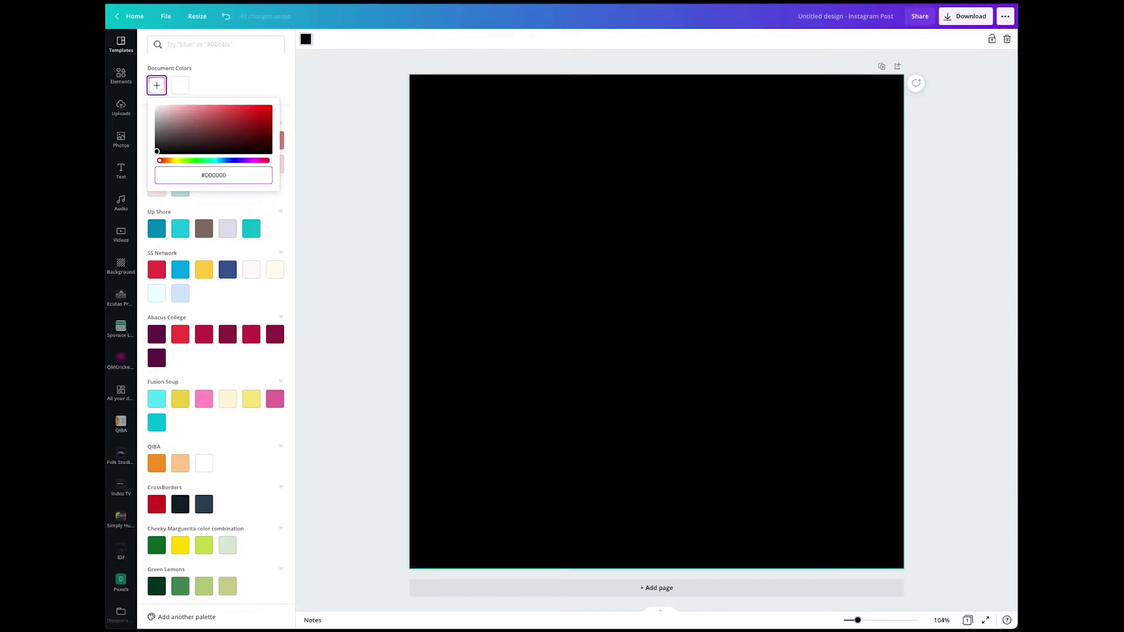
pyautogui.press('Return')
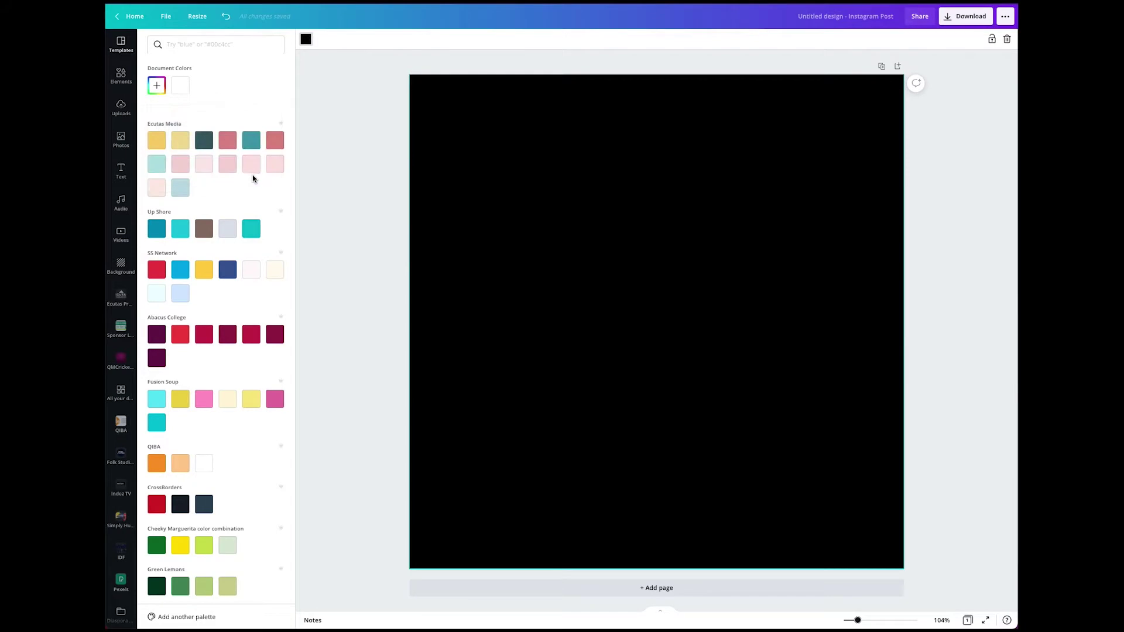
pyautogui.click(393, 213)
pyautogui.click(364, 223)
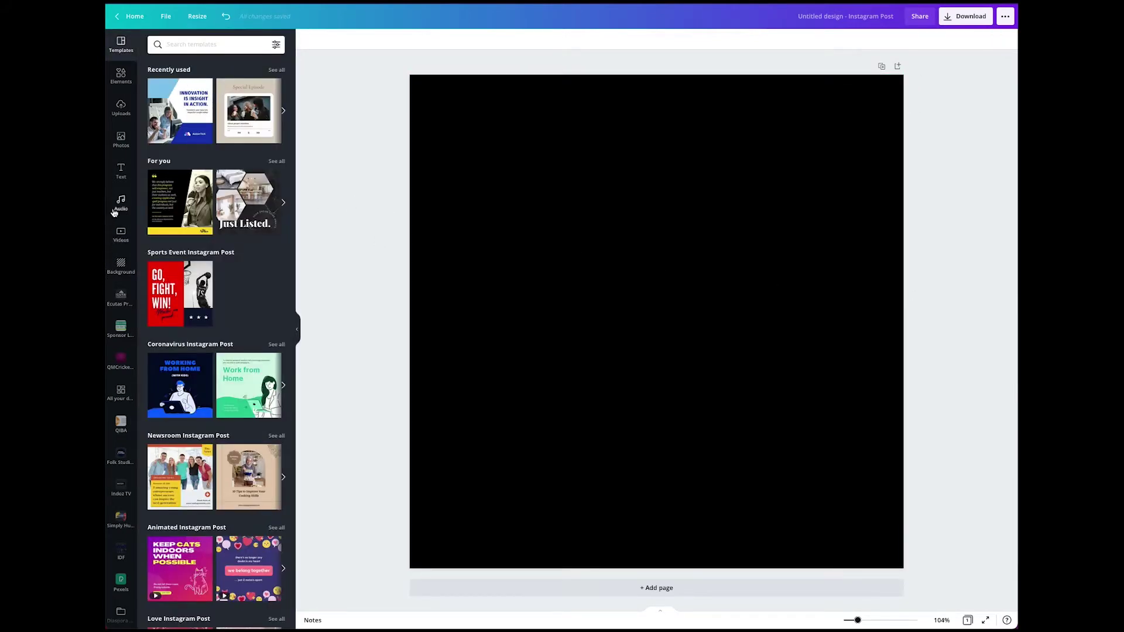
# Search the elements library for "Gradient" and look through the results for a suitable gradient shape.
pyautogui.click(121, 110)
pyautogui.click(120, 76)
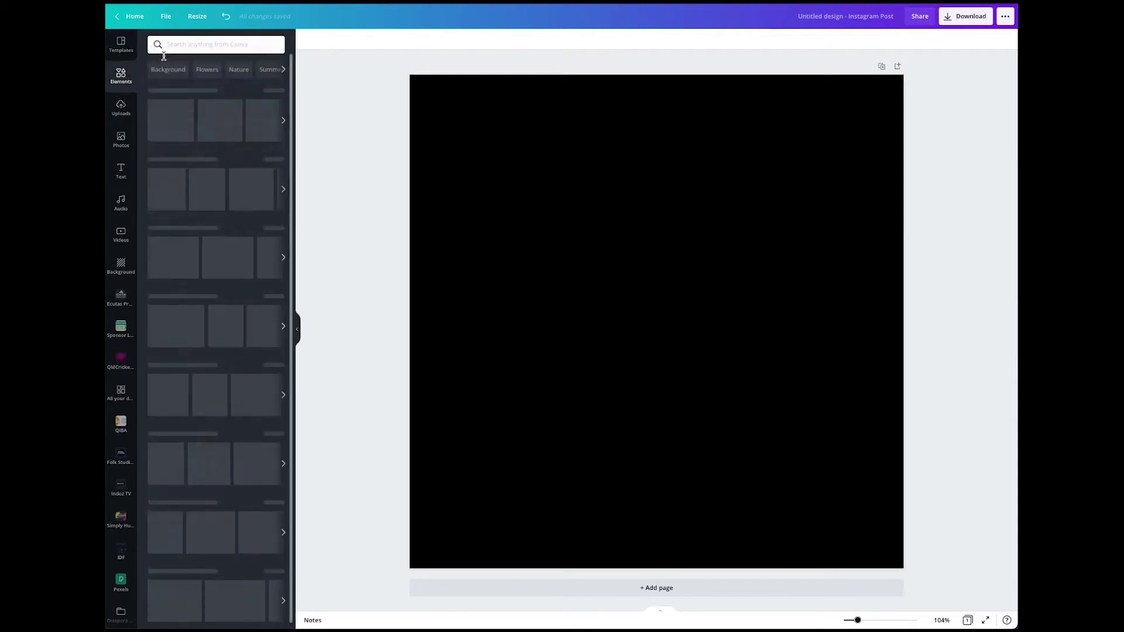
pyautogui.click(179, 43)
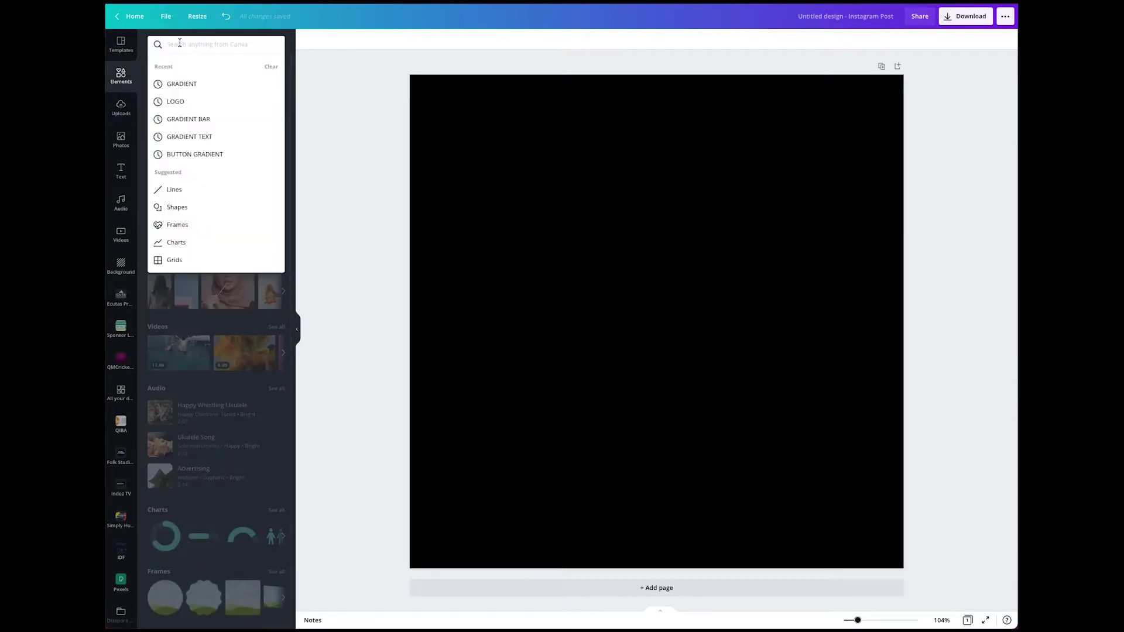
pyautogui.write('Gradoe')
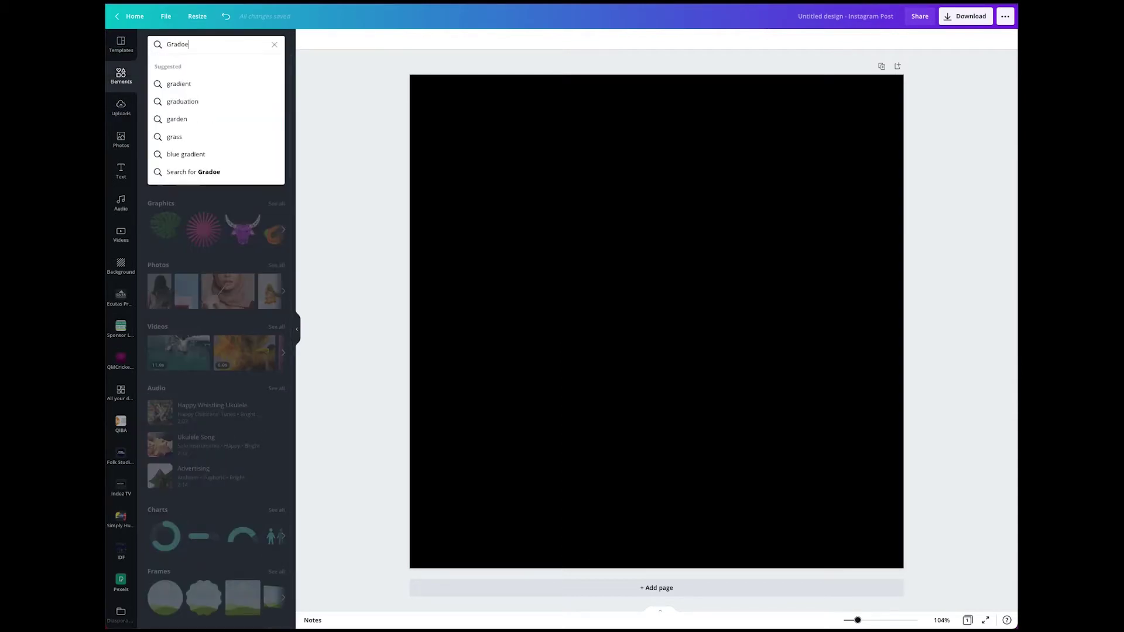
pyautogui.press('BackSpace')
pyautogui.press('BackSpace')
pyautogui.press('BackSpace')
pyautogui.write('ient')
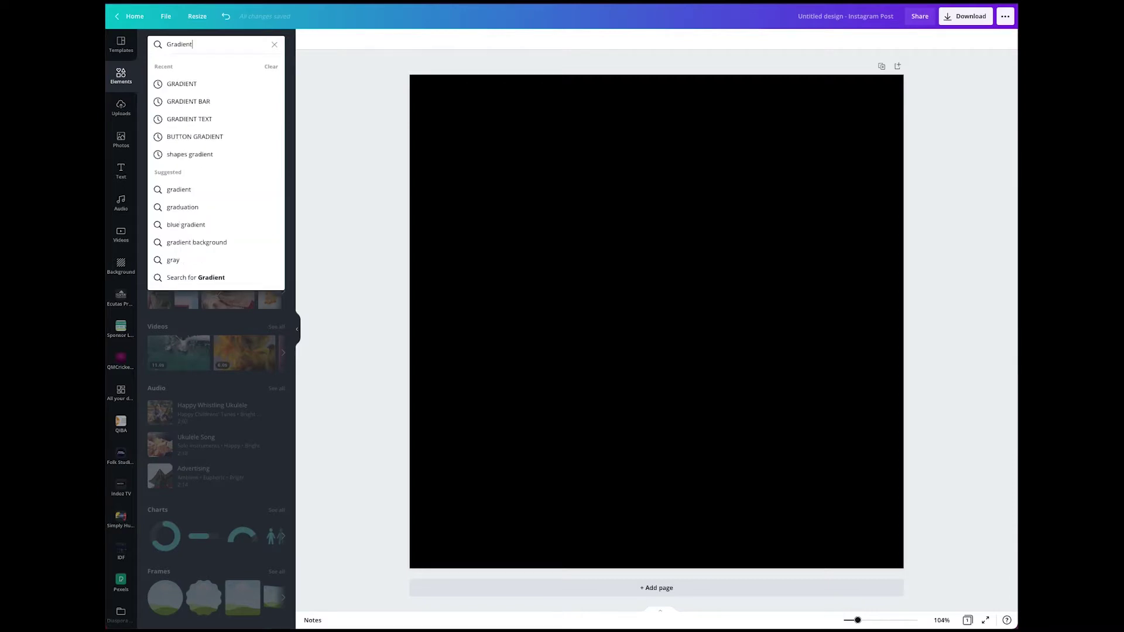
pyautogui.press('Return')
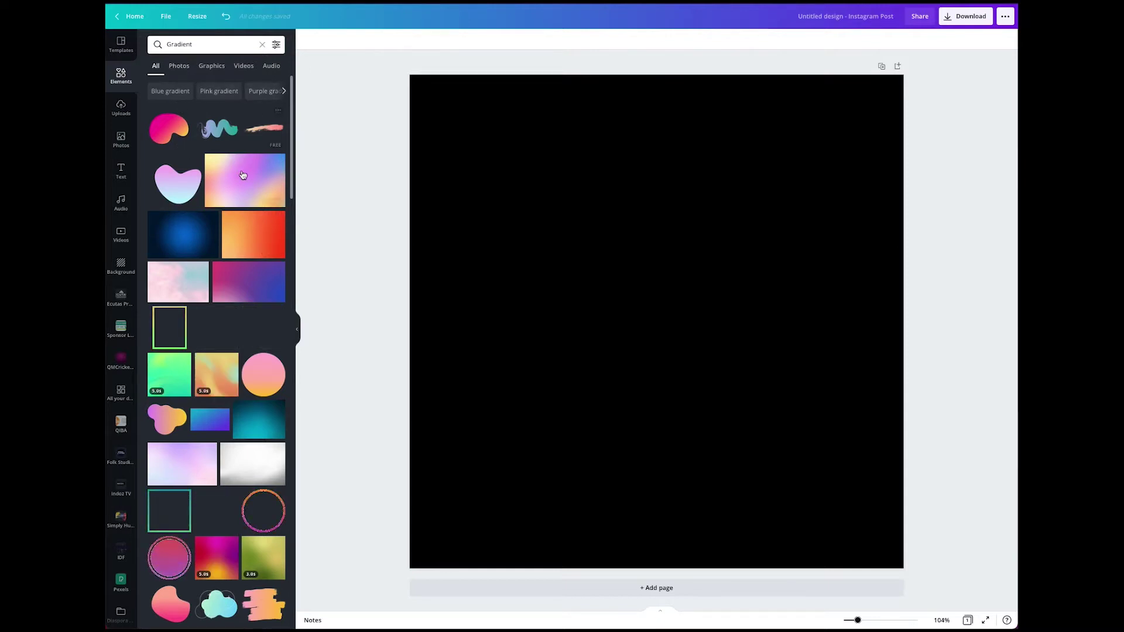
pyautogui.scroll(-1, 237, 206)
pyautogui.scroll(-6, 235, 205)
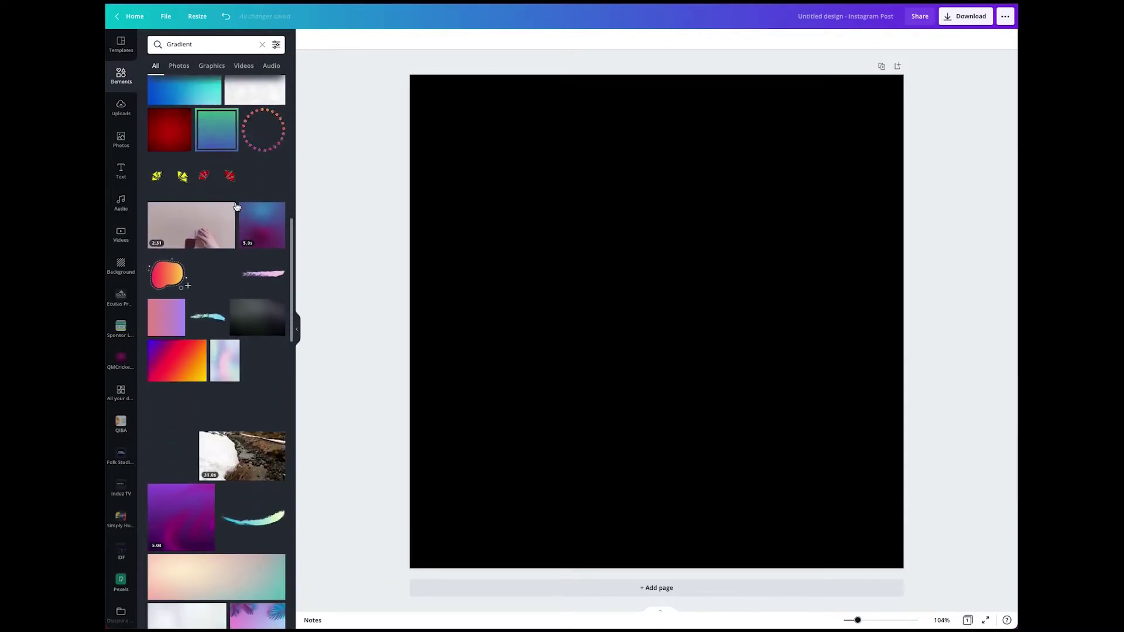
pyautogui.scroll(5, 233, 201)
pyautogui.scroll(2, 233, 201)
# Search the elements for "GRADIENT BAR" and add the orange-to-pink rectangular bar to the page.
pyautogui.click(216, 39)
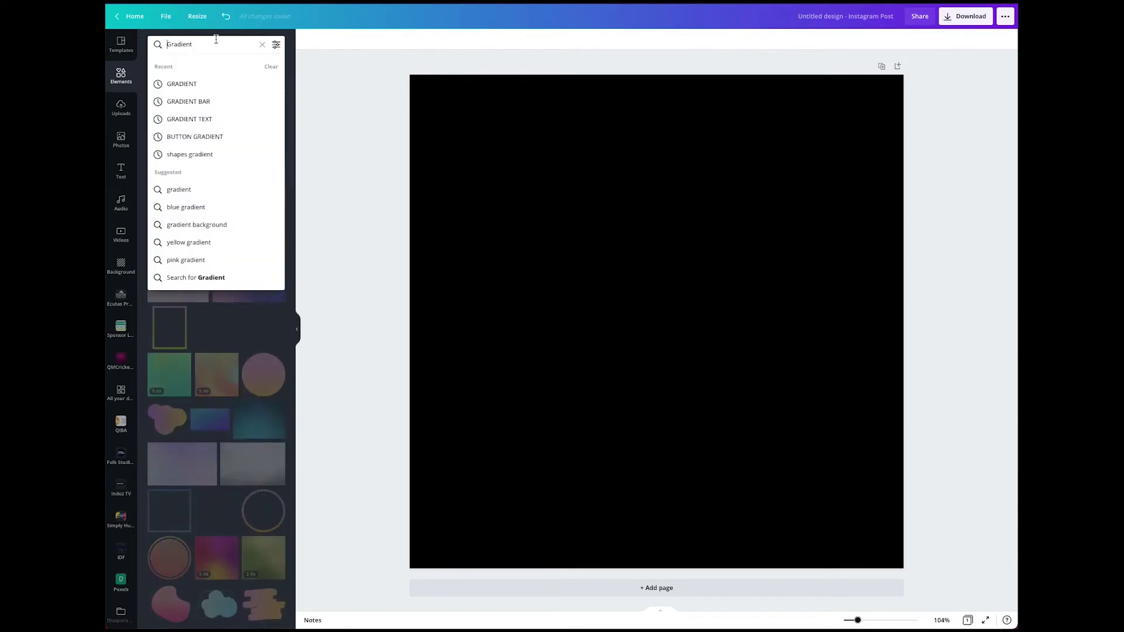
pyautogui.click(204, 103)
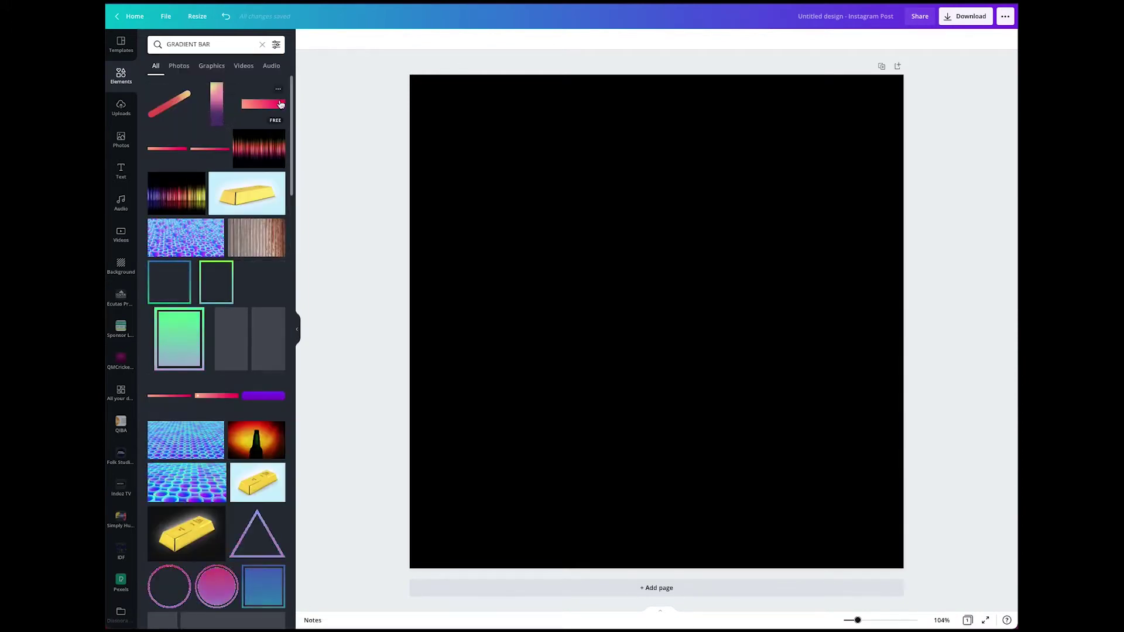
pyautogui.click(271, 106)
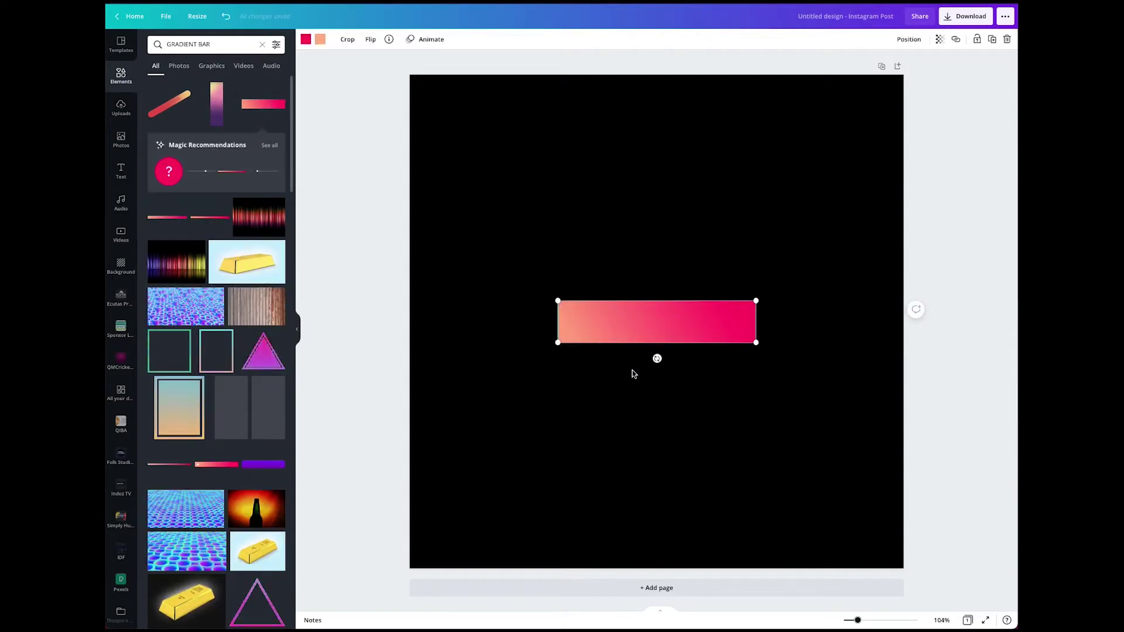
# Rotate the gradient bar upright and enlarge it to span most of the page height from the top edge.
pyautogui.moveTo(655, 360); pyautogui.dragTo(734, 323)
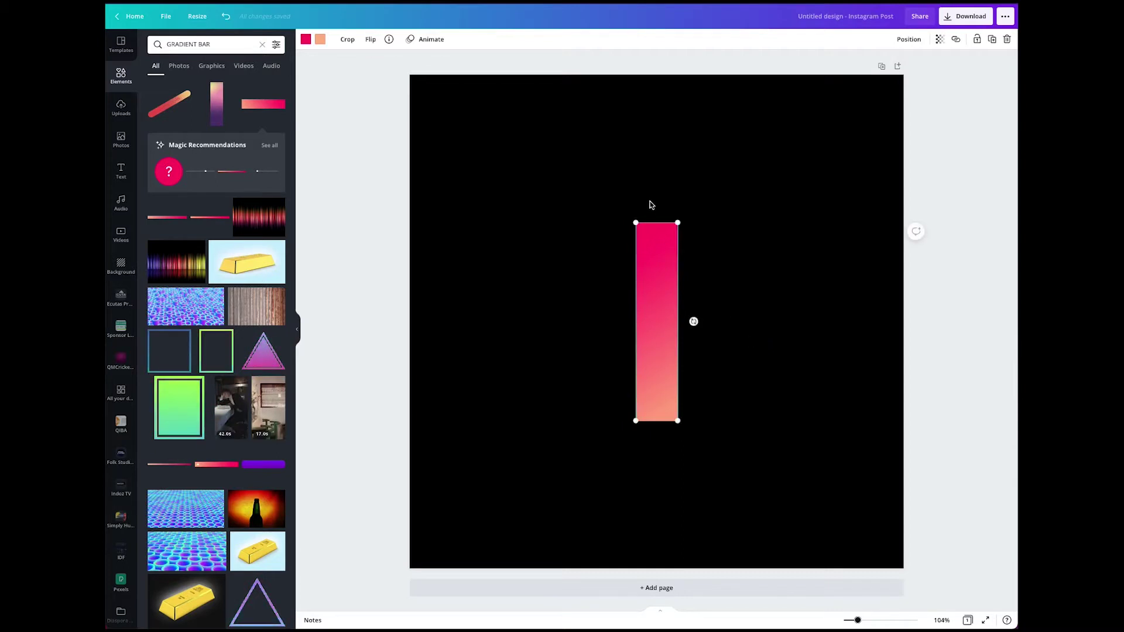
pyautogui.moveTo(676, 222); pyautogui.dragTo(740, 85)
pyautogui.moveTo(635, 420); pyautogui.dragTo(644, 396)
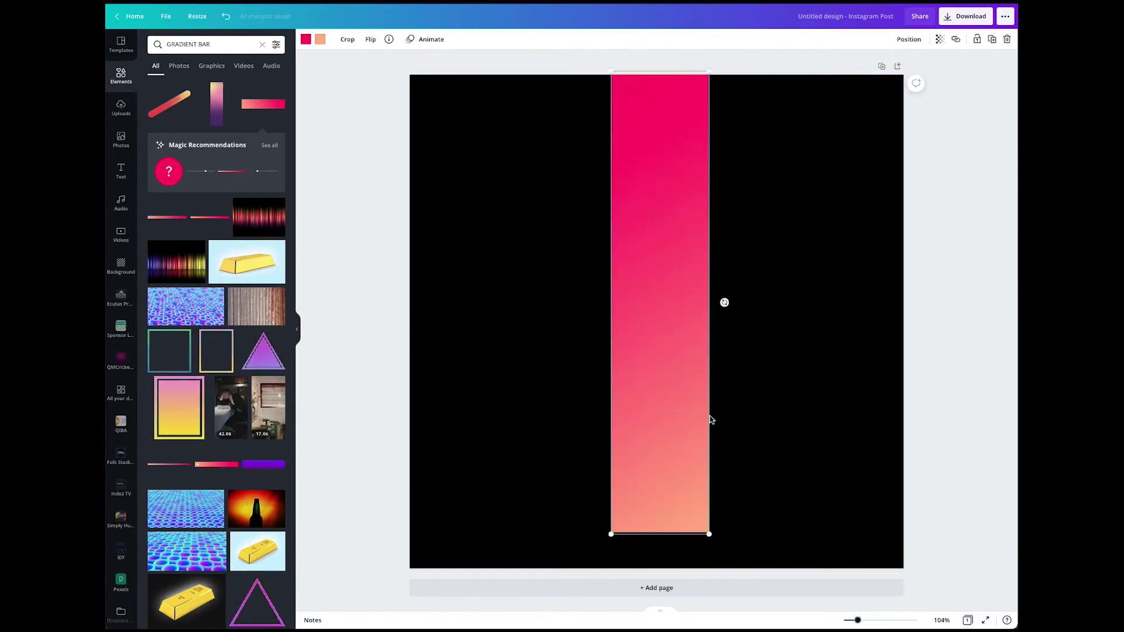
pyautogui.press('Escape')
pyautogui.click(655, 434)
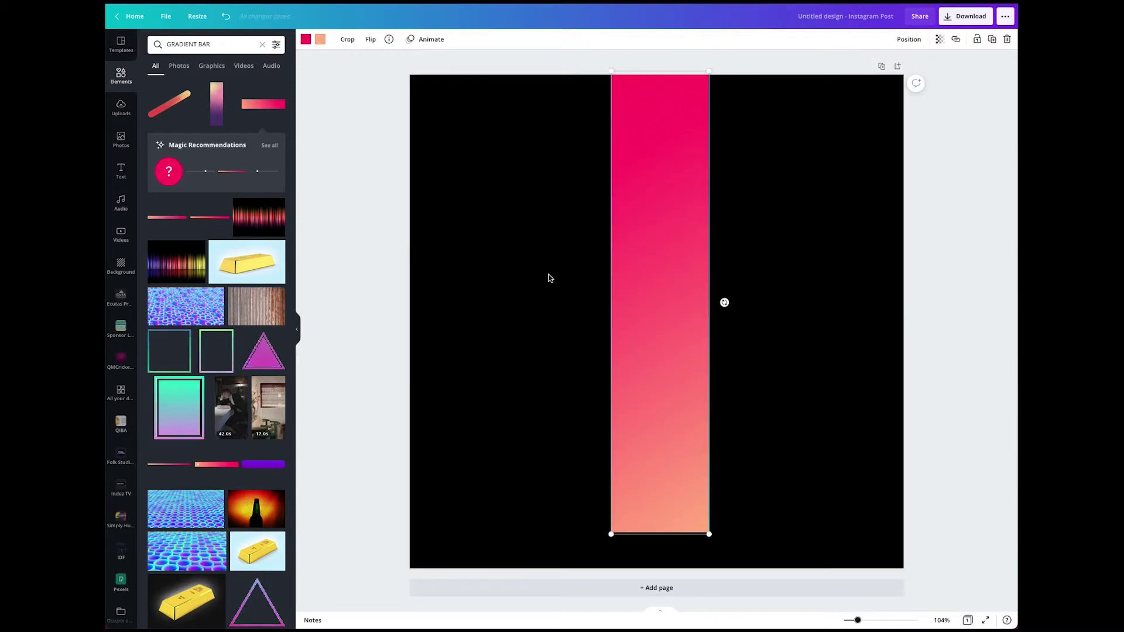
# Recolour the gradient bar, replacing orange with black and the strong pink with light pink #F4D6E1.
pyautogui.click(305, 40)
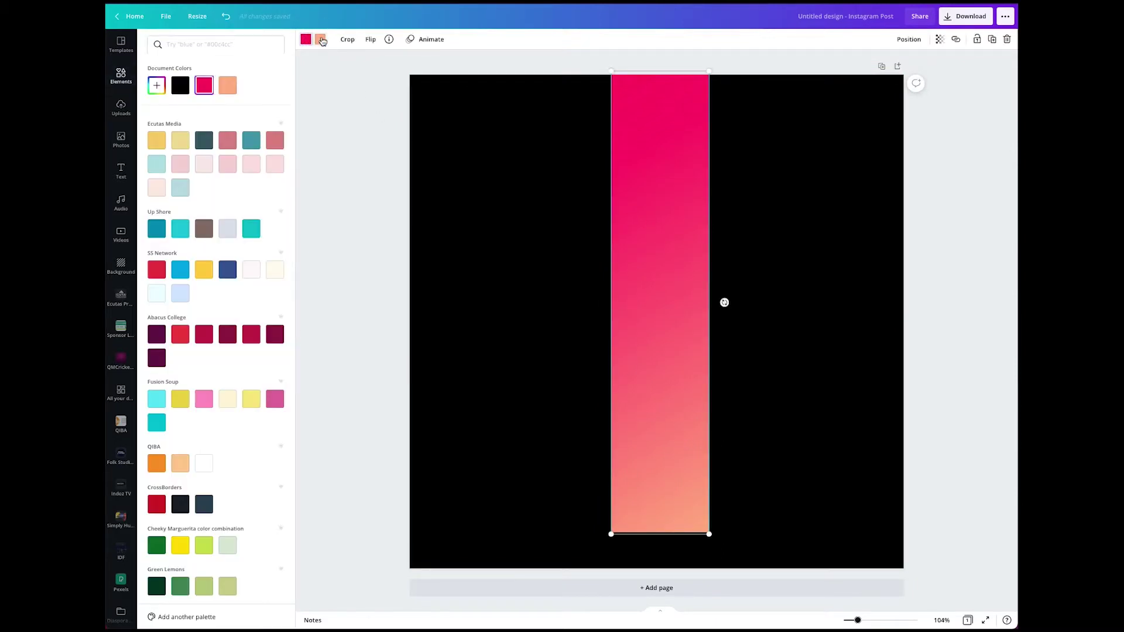
pyautogui.click(319, 39)
pyautogui.click(180, 86)
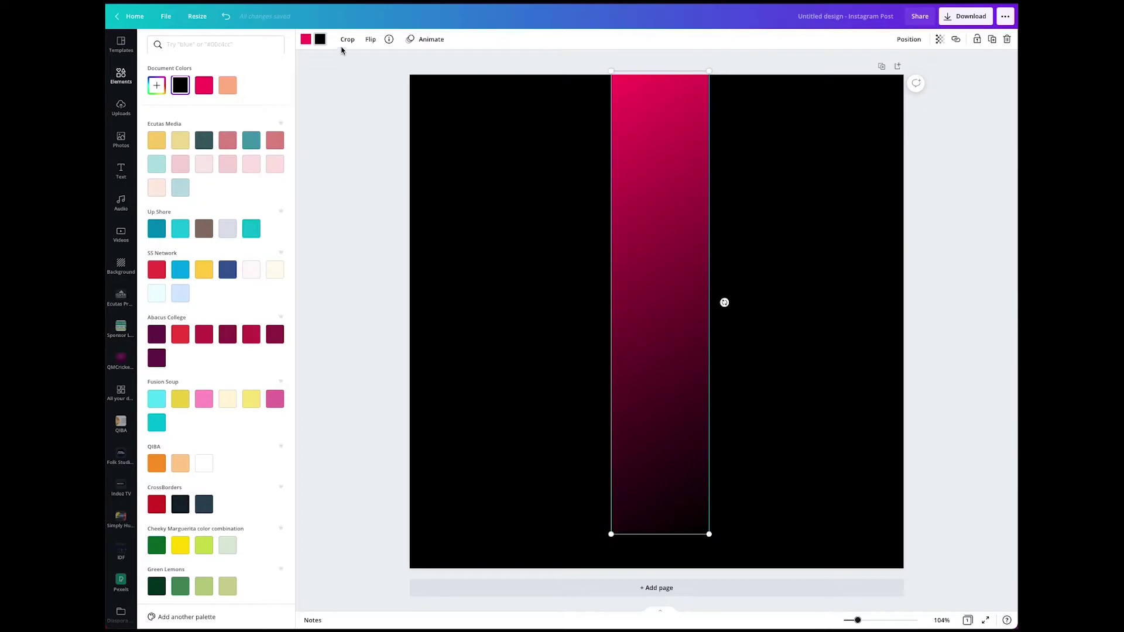
pyautogui.click(306, 40)
pyautogui.click(157, 86)
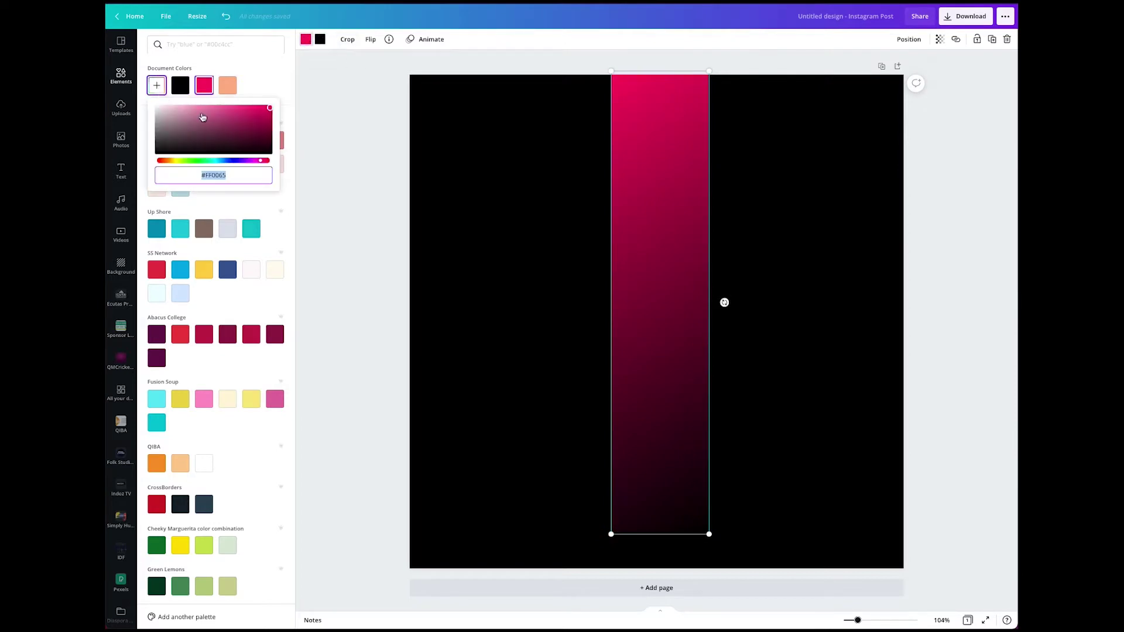
pyautogui.moveTo(163, 115); pyautogui.dragTo(171, 114)
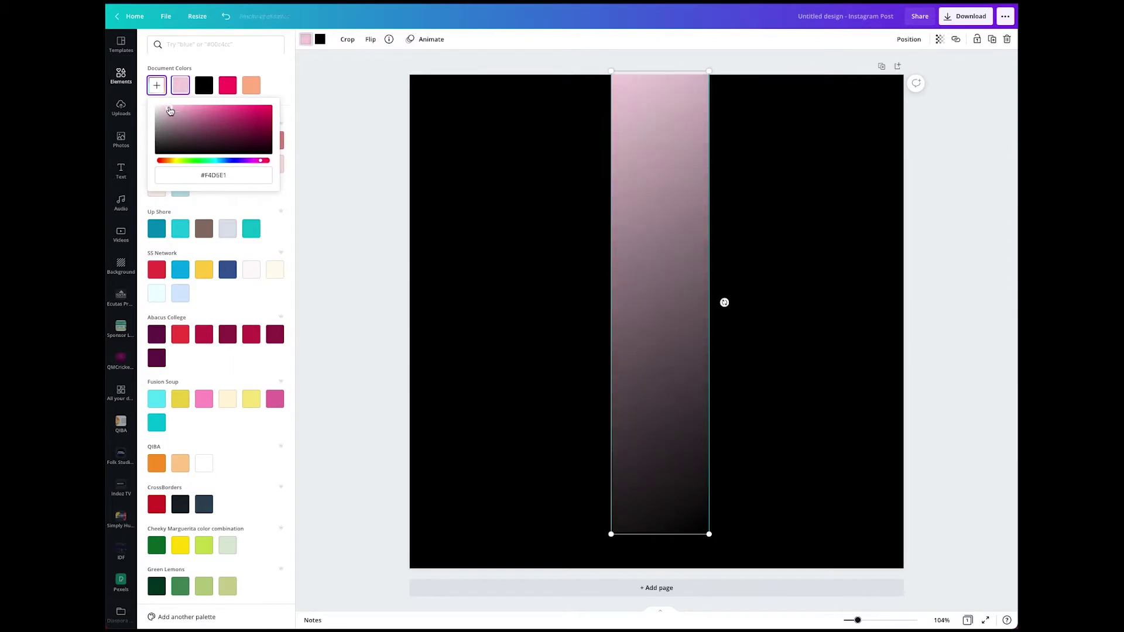
pyautogui.click(962, 263)
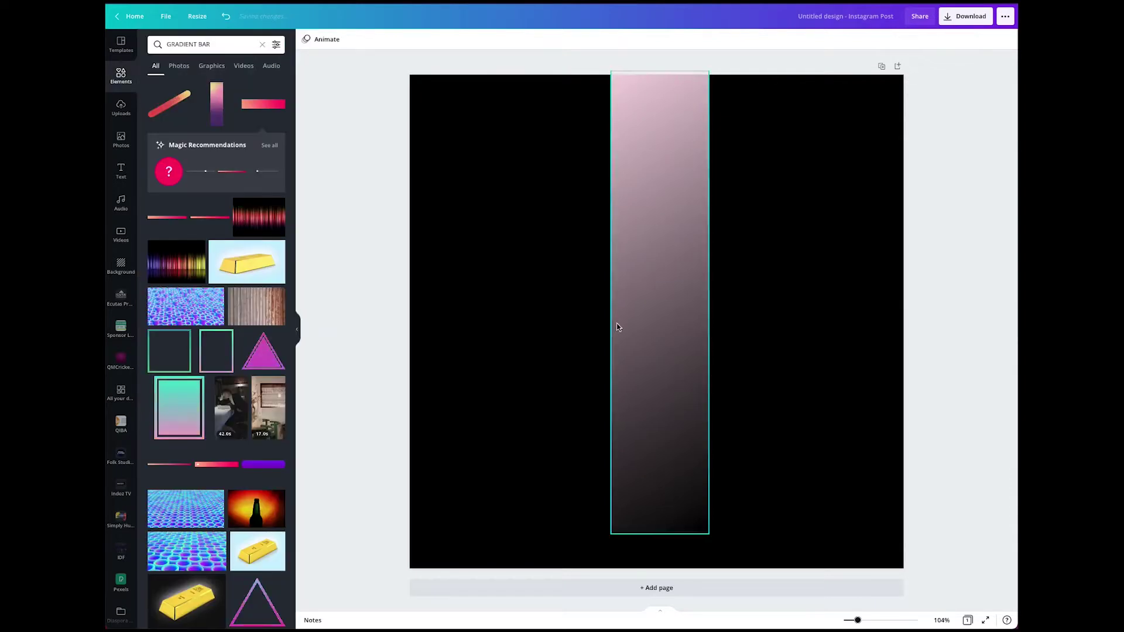
# Duplicate the gradient bar, turn the copy upside down and place it against the original's right side at the page bottom.
pyautogui.click(643, 327)
pyautogui.hotkey('ctrl', 'd')
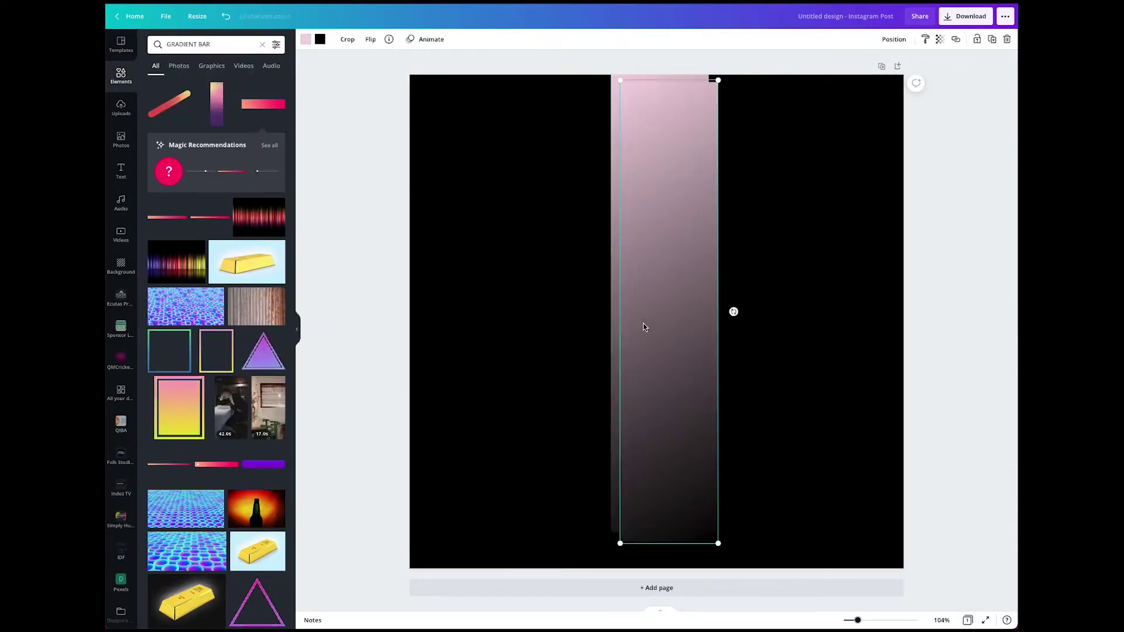
pyautogui.moveTo(692, 311)
pyautogui.mouseDown()
pyautogui.moveTo(790, 325)
pyautogui.moveTo(774, 325)
pyautogui.moveTo(860, 261)
pyautogui.moveTo(717, 214)
pyautogui.moveTo(673, 253)
pyautogui.moveTo(683, 329)
pyautogui.mouseUp()
pyautogui.moveTo(770, 313); pyautogui.dragTo(769, 318)
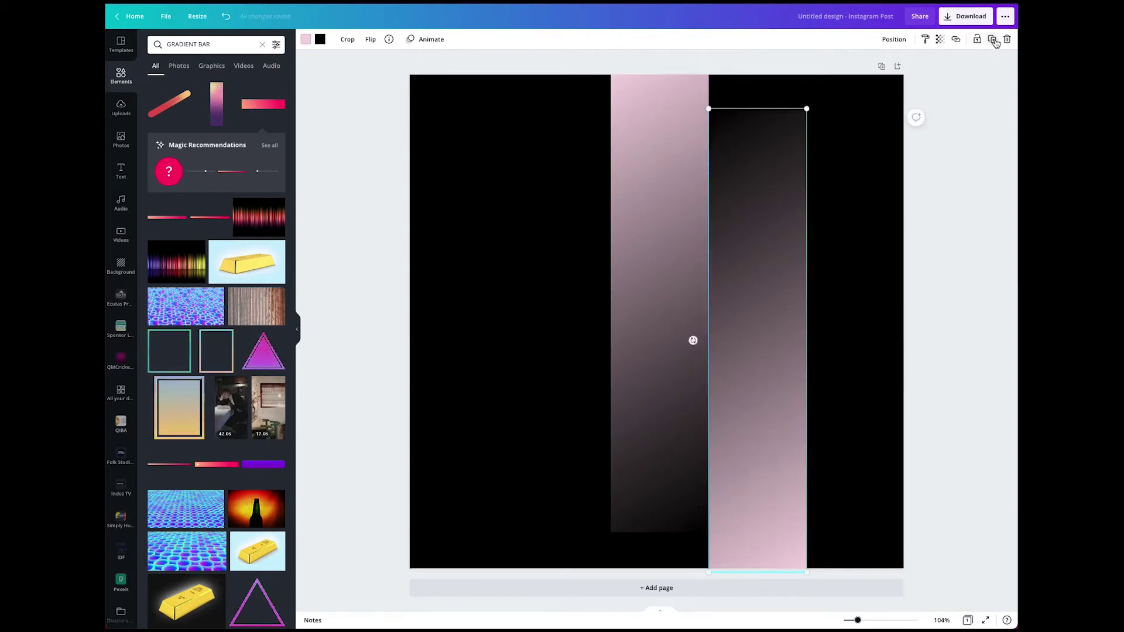
# Duplicate the inverted gradient bar and place the copy against the left side of the centre bar.
pyautogui.click(993, 39)
pyautogui.moveTo(797, 246); pyautogui.dragTo(587, 250)
pyautogui.click(975, 262)
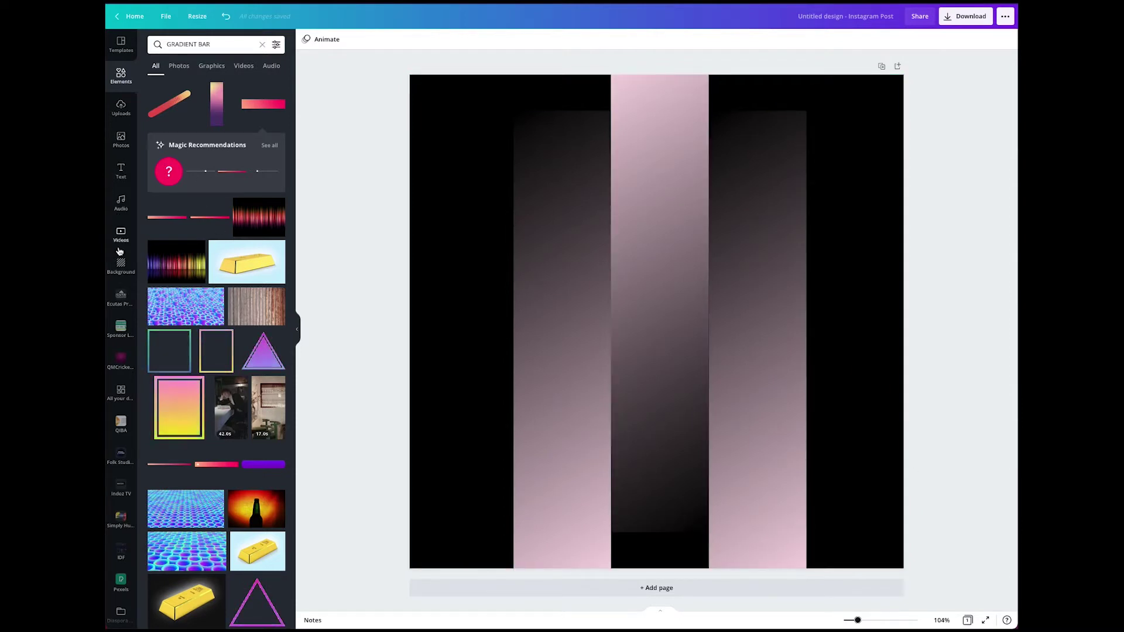
# Add the outlined BE BRAVE text combination and set it to Gilroy ExtraBold at size 116.
pyautogui.click(116, 168)
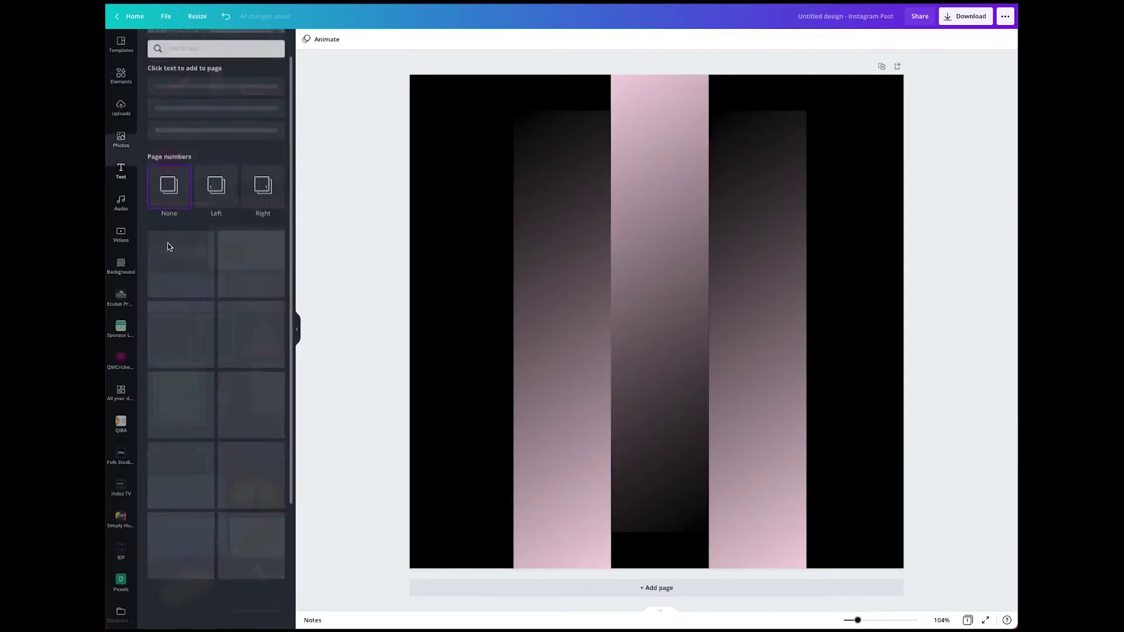
pyautogui.click(181, 290)
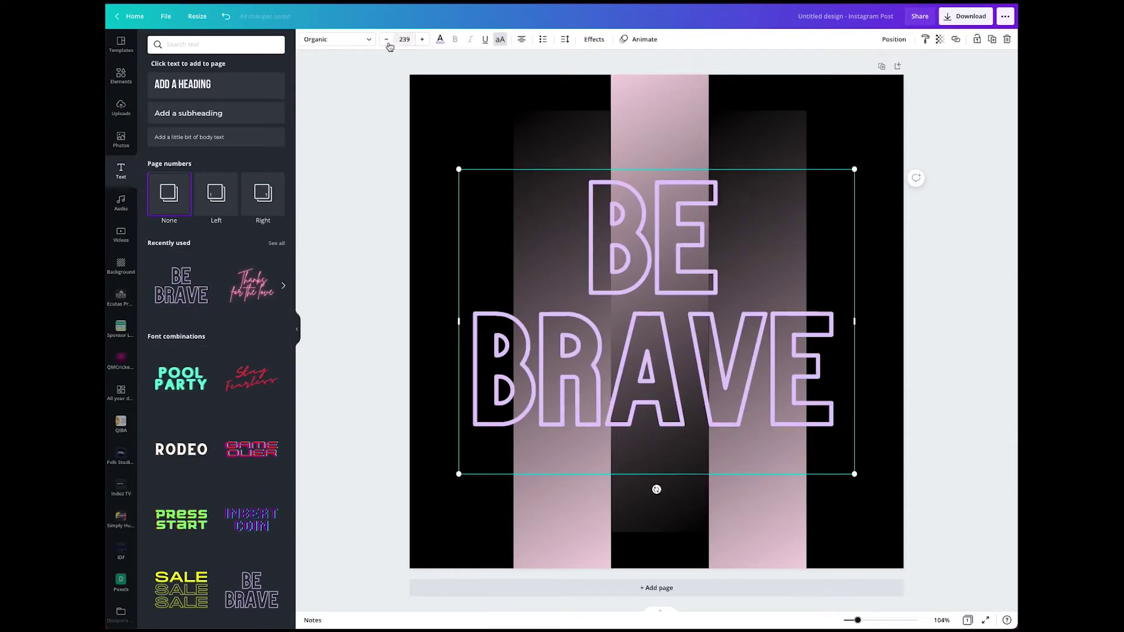
pyautogui.click(337, 39)
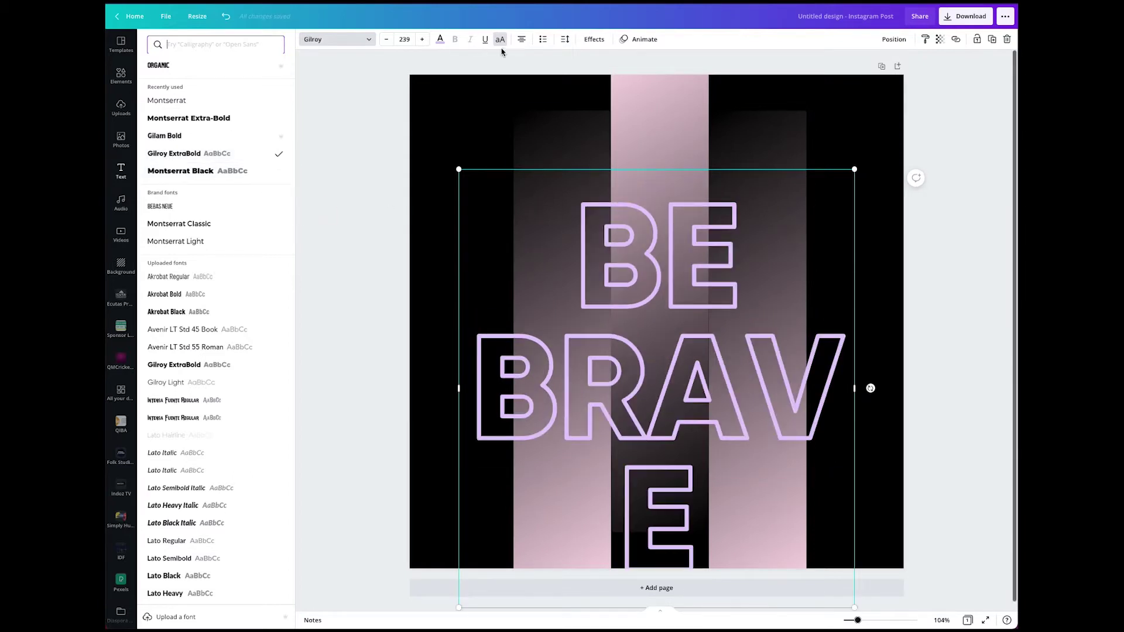
pyautogui.click(404, 39)
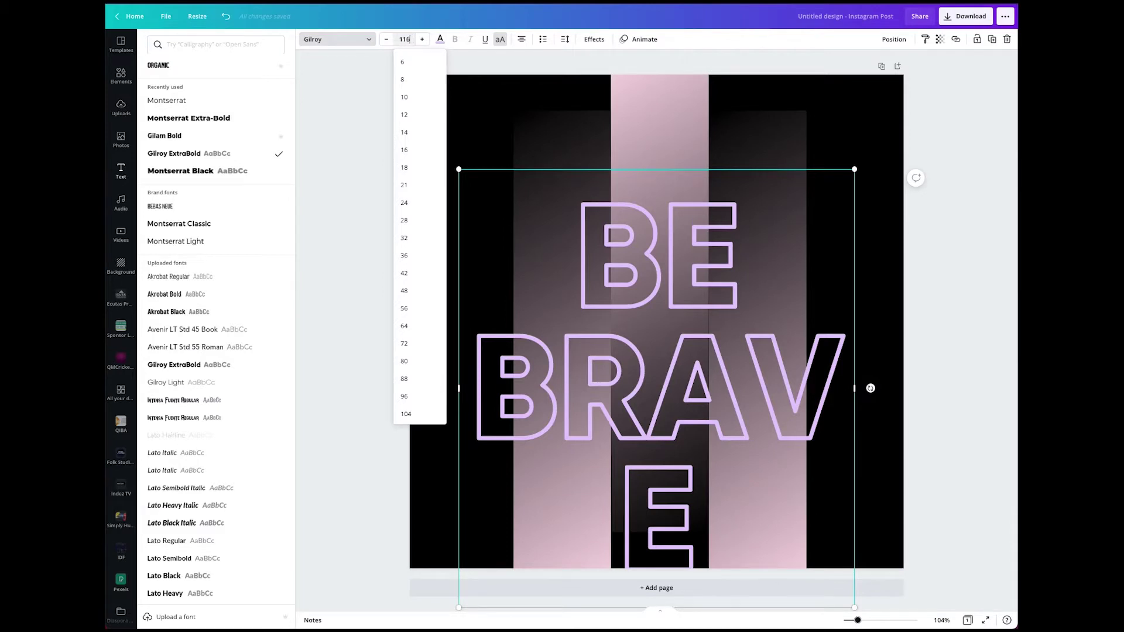
pyautogui.press('Return')
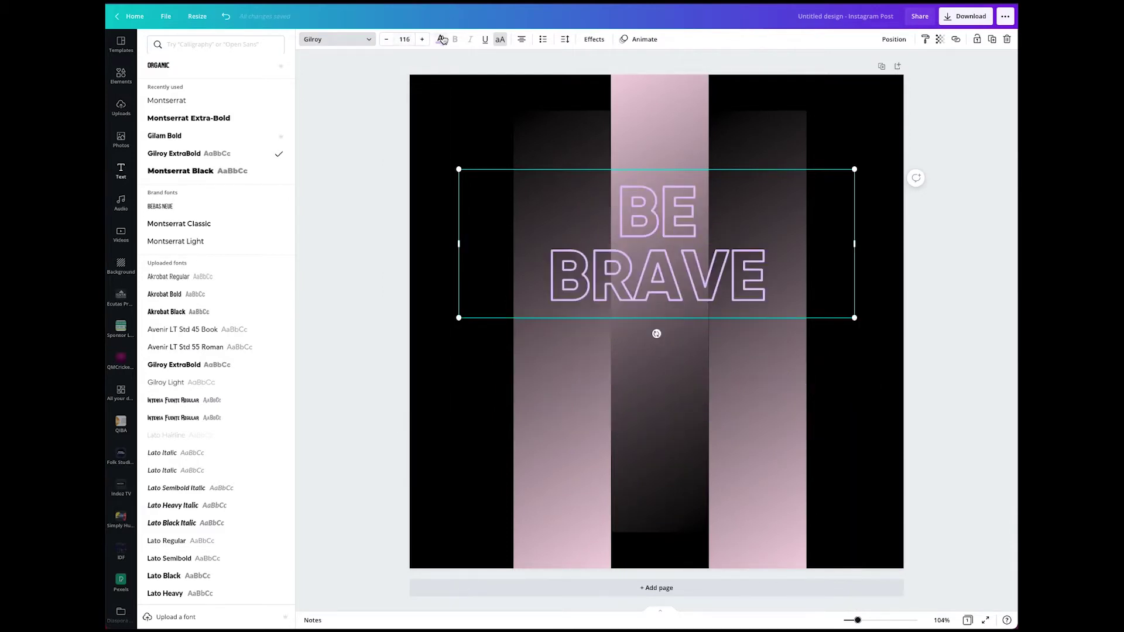
# Replace the whole outlined BE BRAVE heading with the text MY BRAND.
pyautogui.doubleClick(631, 211)
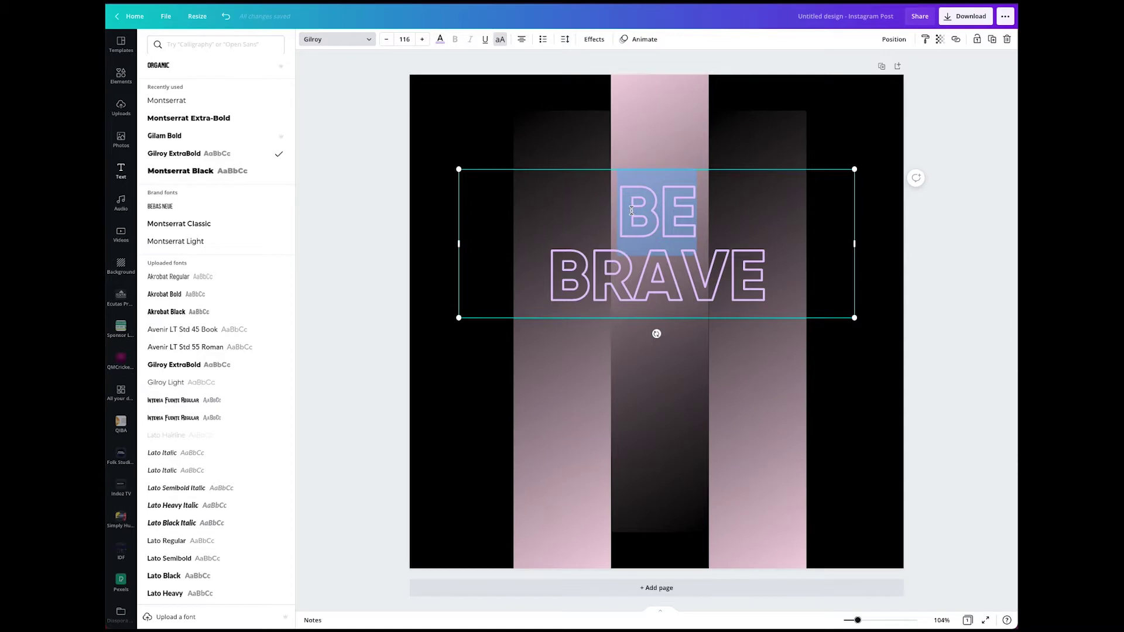
pyautogui.write('AMY')
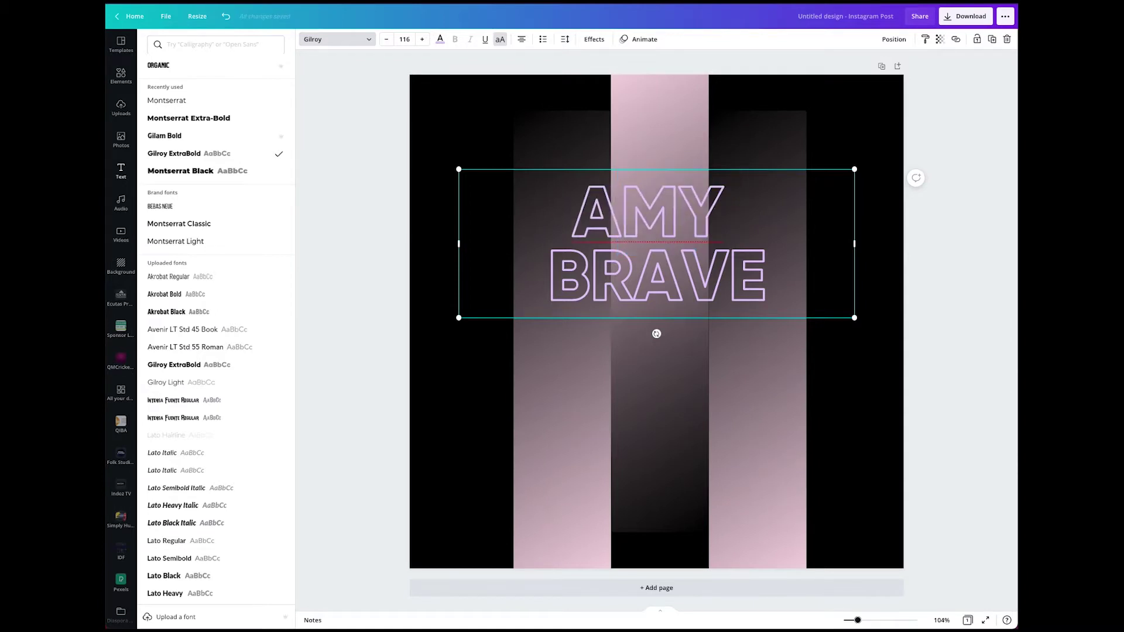
pyautogui.hotkey('ctrl', 'a')
pyautogui.write('MY BRA')
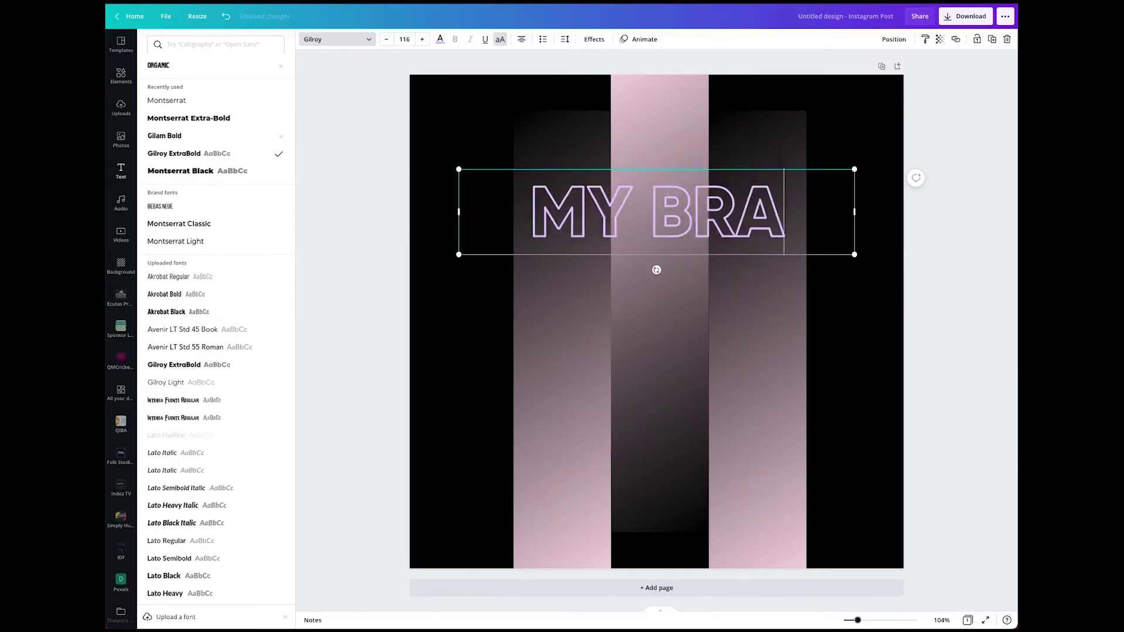
pyautogui.write('ND')
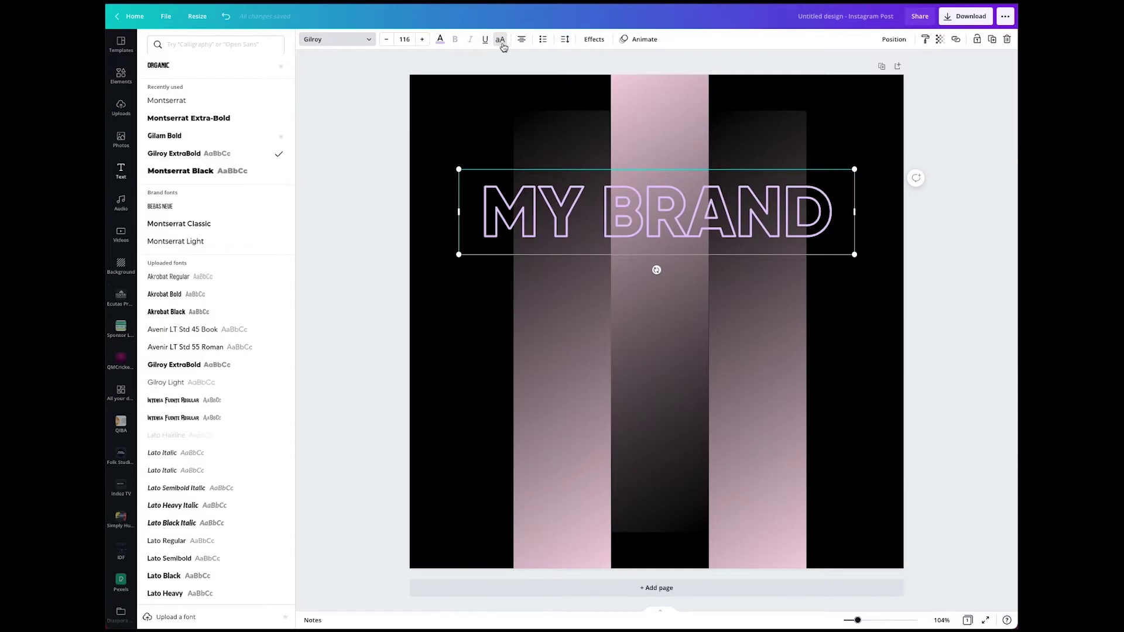
# Set the MY BRAND text's hollow outline thickness to 20 and its colour to white #FFFFFF.
pyautogui.click(601, 41)
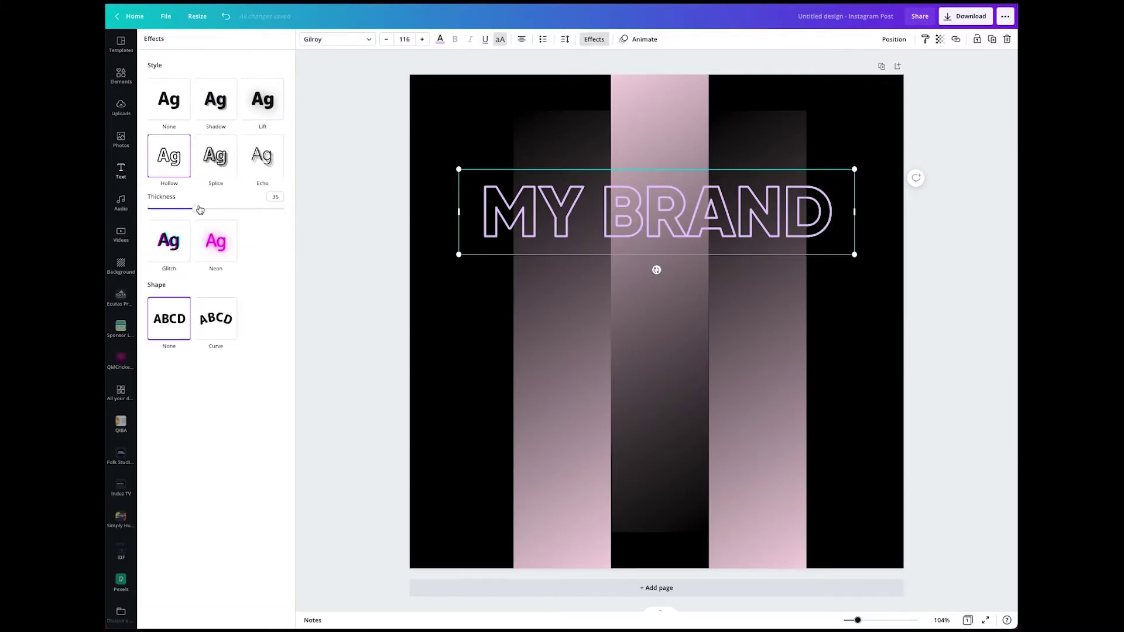
pyautogui.moveTo(199, 210); pyautogui.dragTo(176, 210)
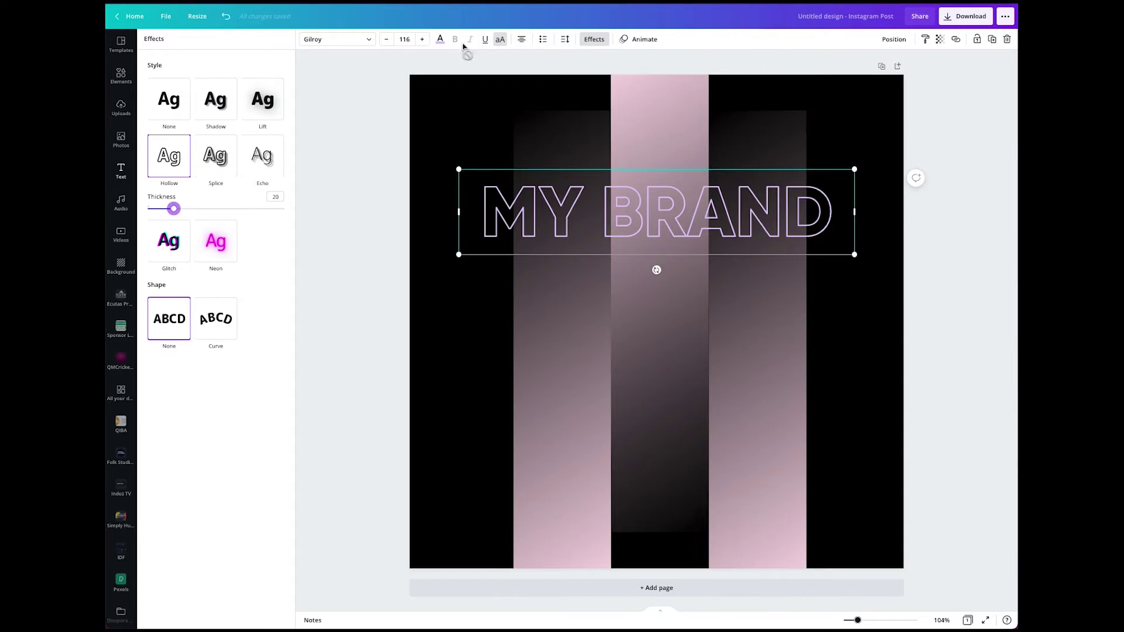
pyautogui.click(440, 40)
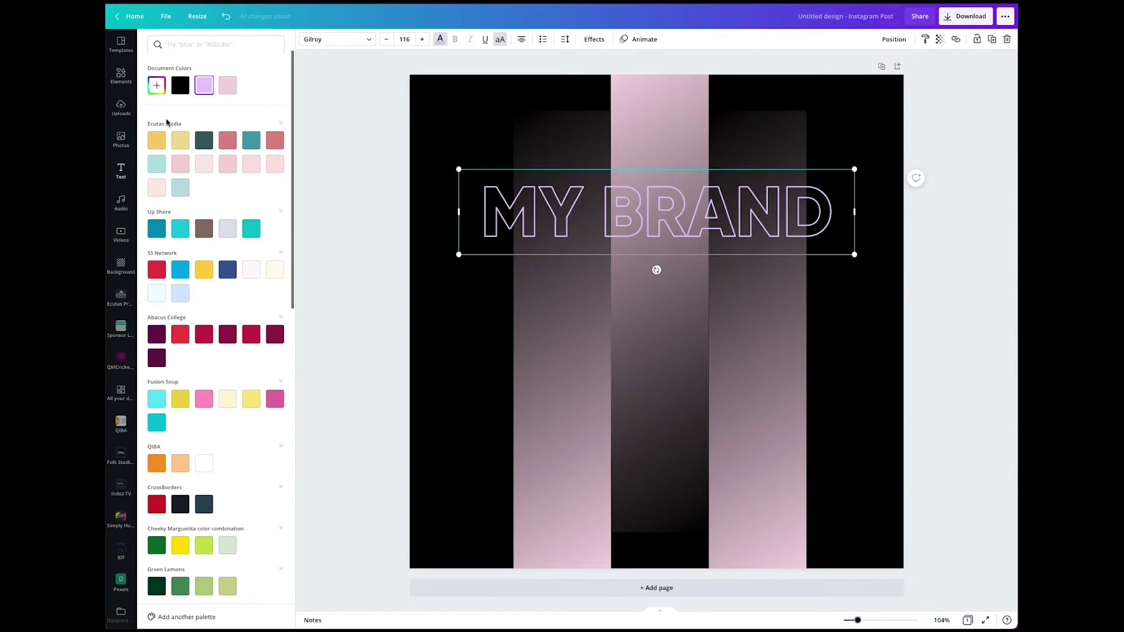
pyautogui.click(157, 85)
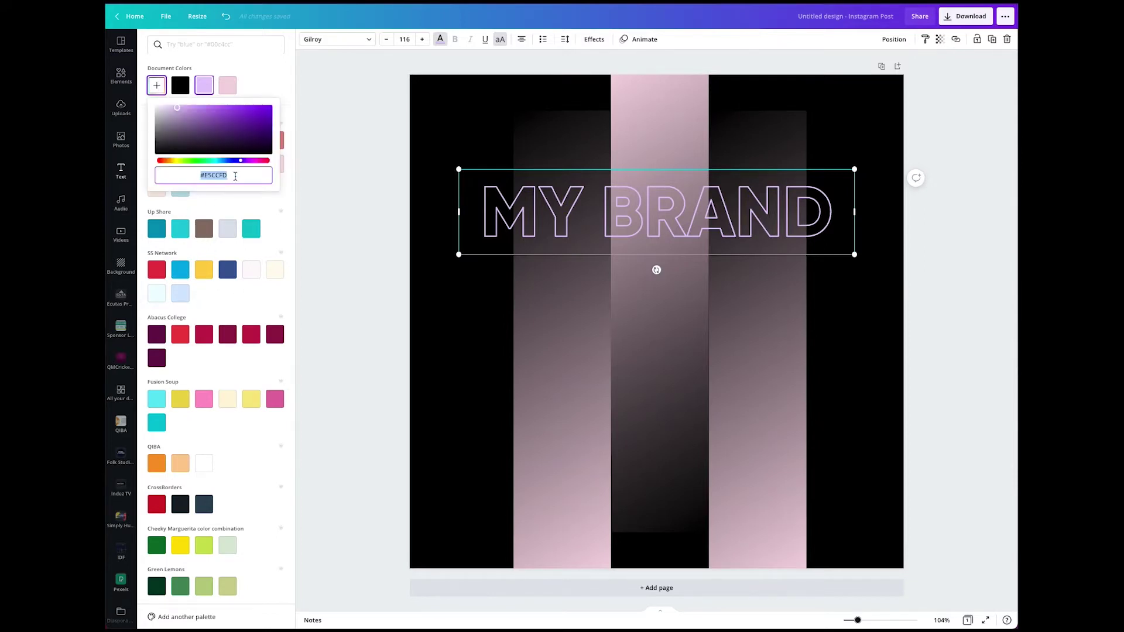
pyautogui.write('#FFFFFF')
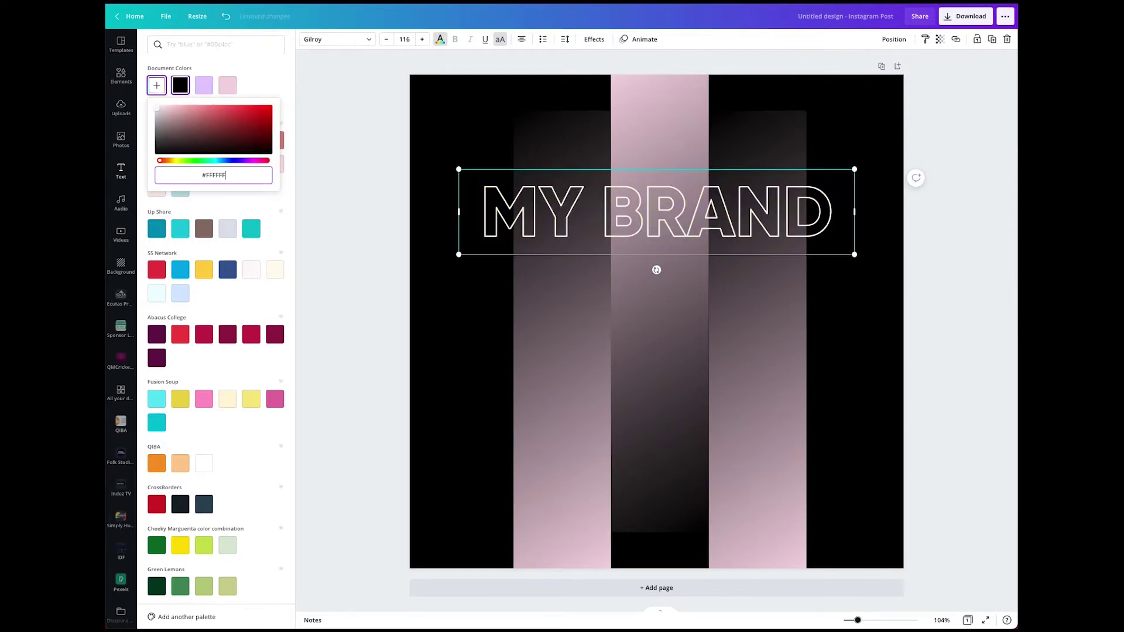
pyautogui.press('Return')
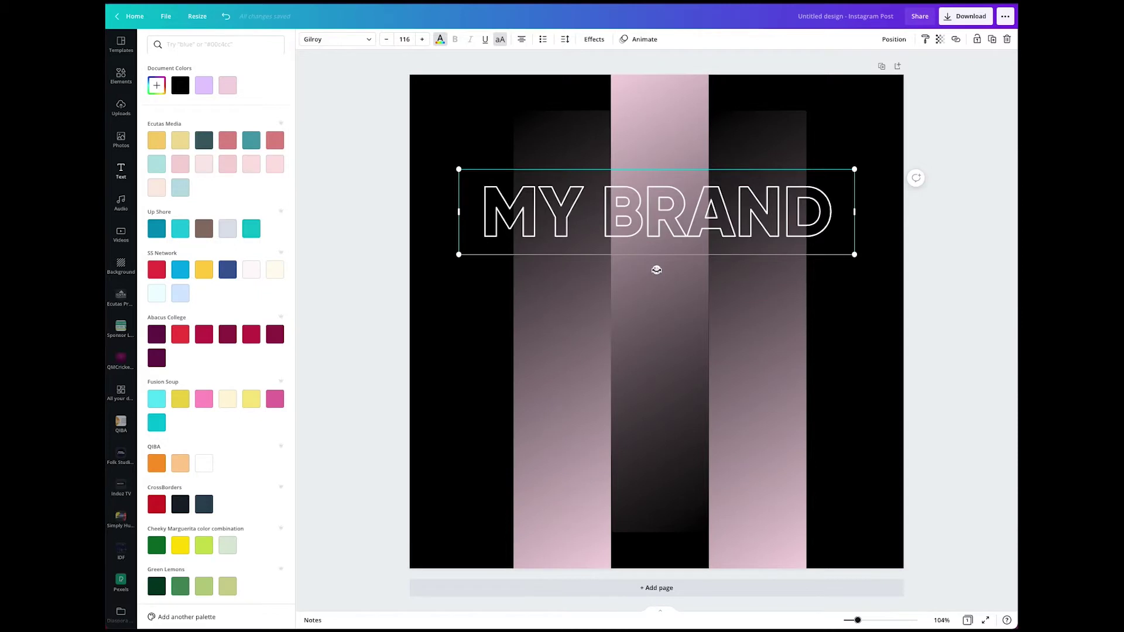
# Rotate the MY BRAND text 90° clockwise to read downwards and centre it on the middle gradient bar.
pyautogui.moveTo(656, 270); pyautogui.dragTo(472, 208)
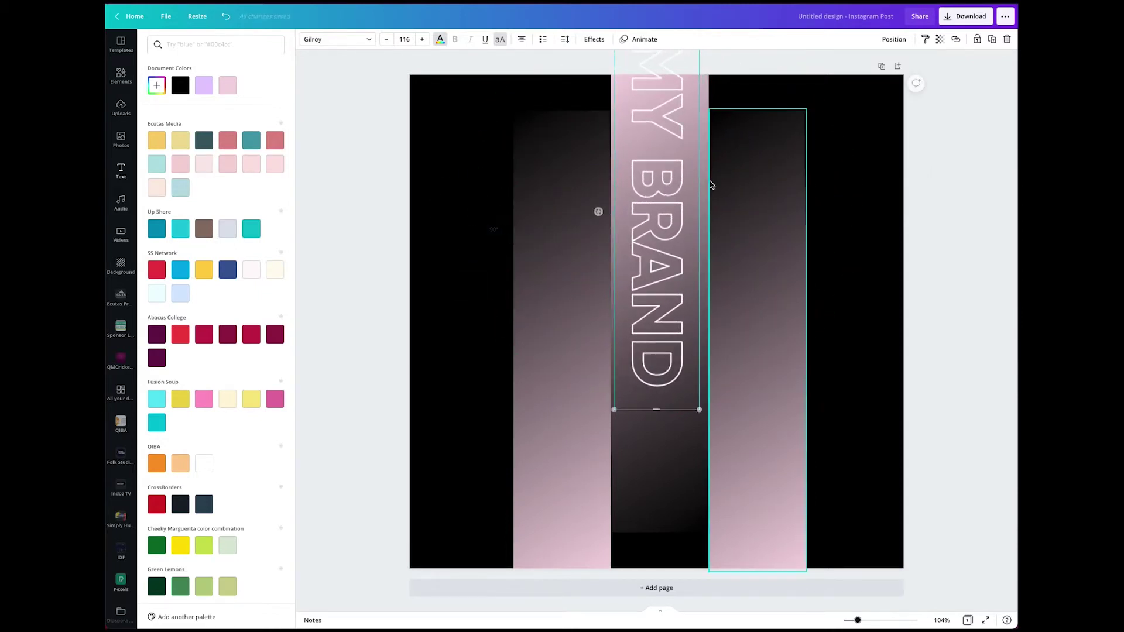
pyautogui.moveTo(664, 199); pyautogui.dragTo(660, 407)
pyautogui.click(960, 342)
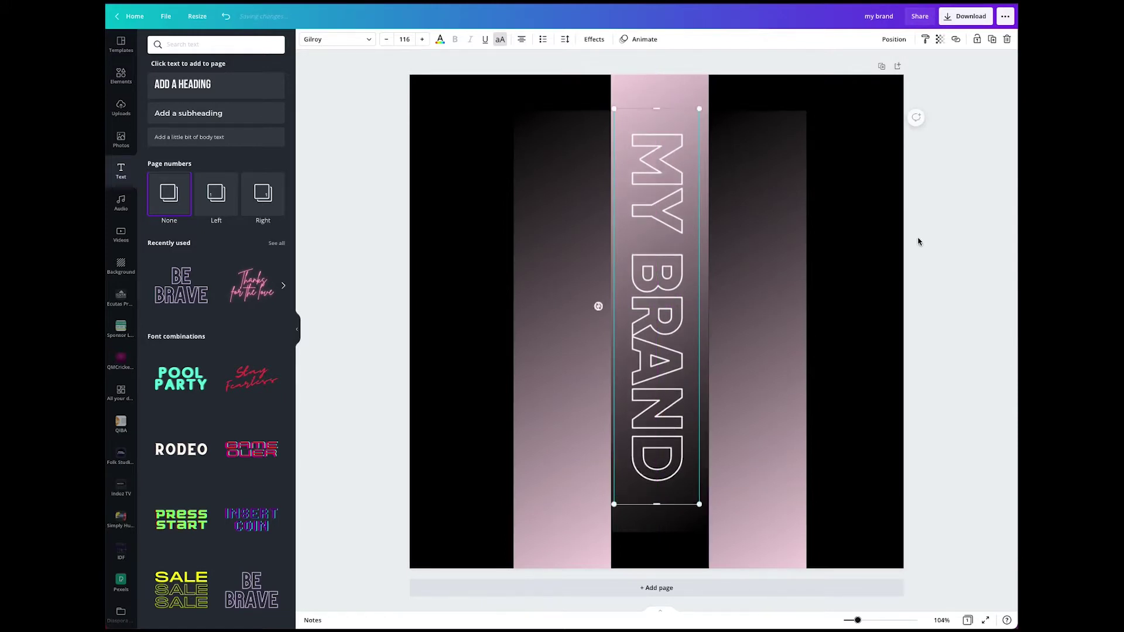
# Duplicate the vertical MY BRAND text twice and place the copies on the right and left gradient bars, level with the original.
pyautogui.click(991, 39)
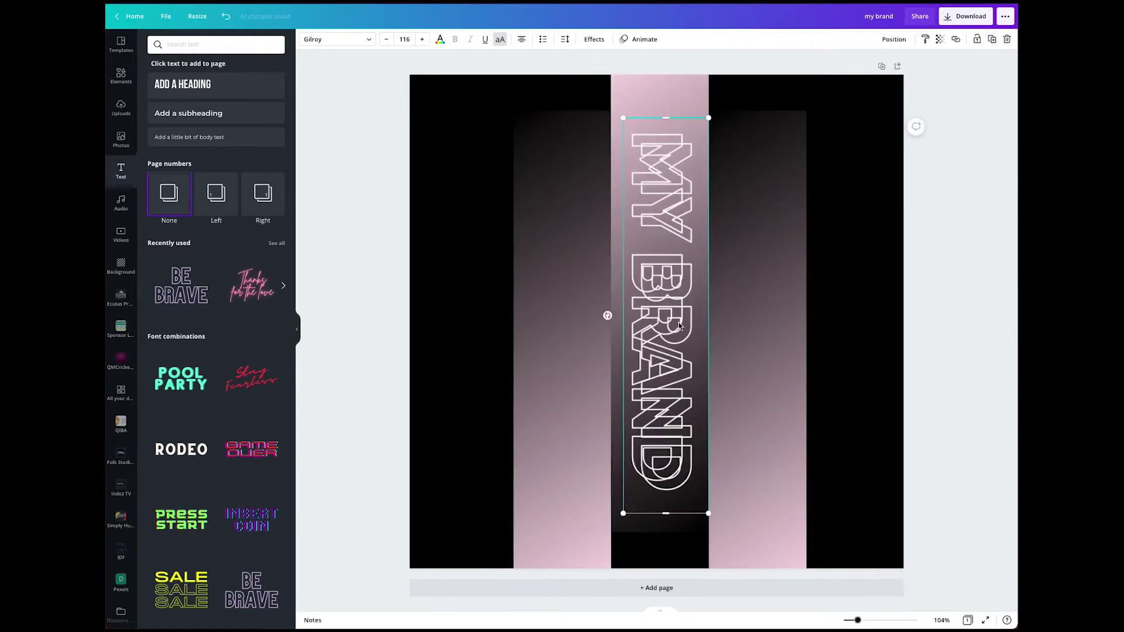
pyautogui.moveTo(673, 328); pyautogui.dragTo(769, 320)
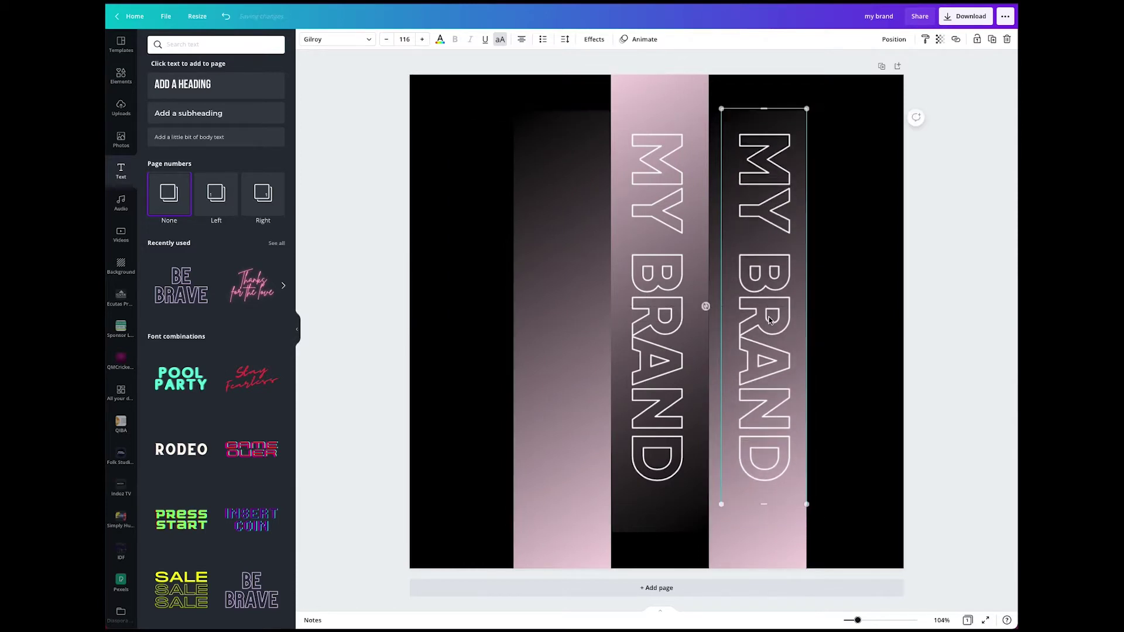
pyautogui.click(991, 40)
pyautogui.moveTo(762, 249); pyautogui.dragTo(554, 244)
pyautogui.moveTo(555, 238); pyautogui.dragTo(555, 231)
pyautogui.click(914, 407)
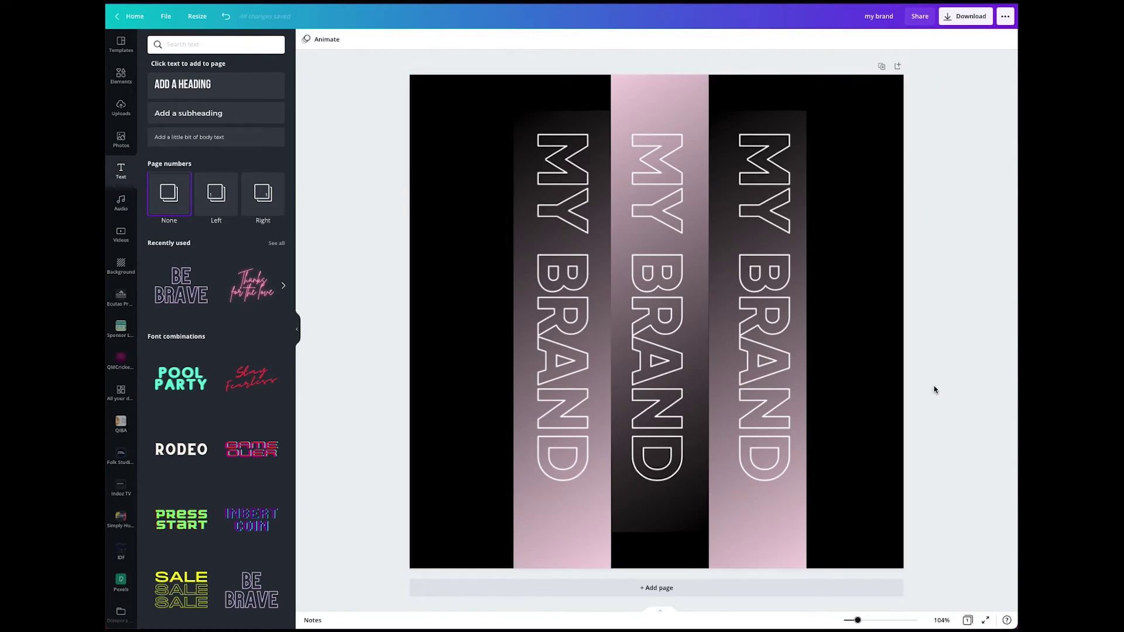
# Add a second page and paste a copy of the first page's left gradient bar onto it.
pyautogui.click(704, 588)
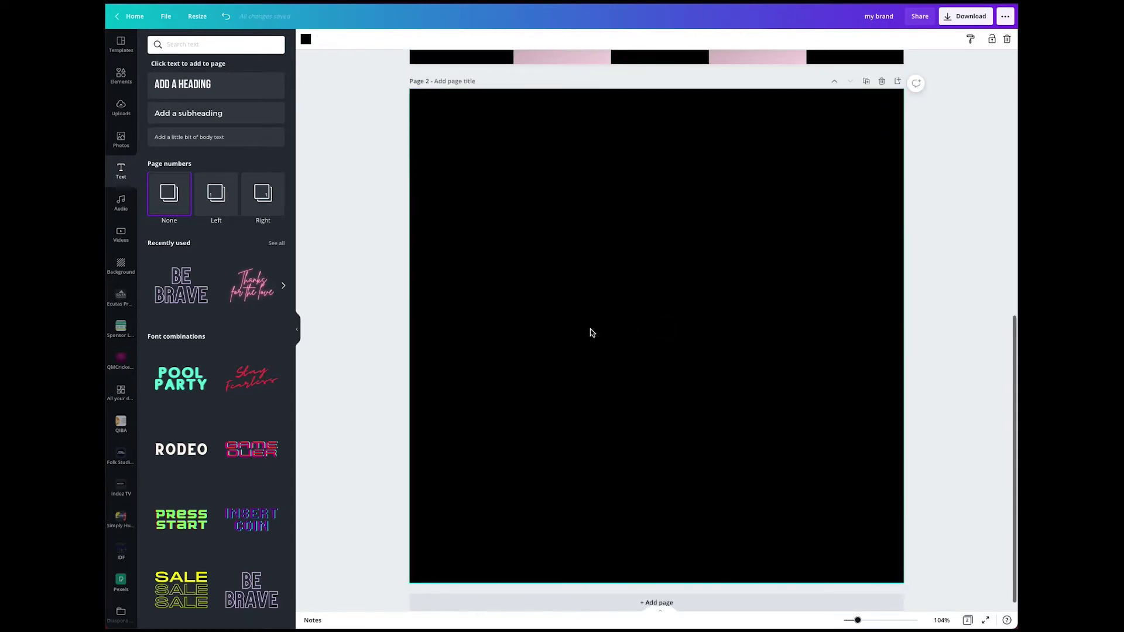
pyautogui.scroll(6, 436, 284)
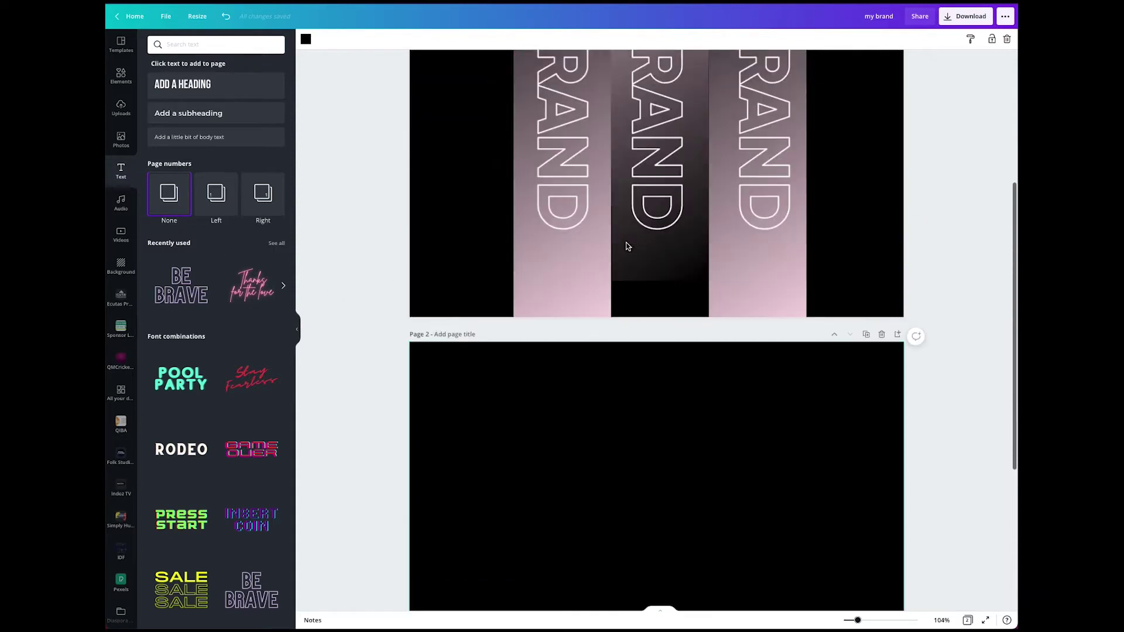
pyautogui.click(570, 410)
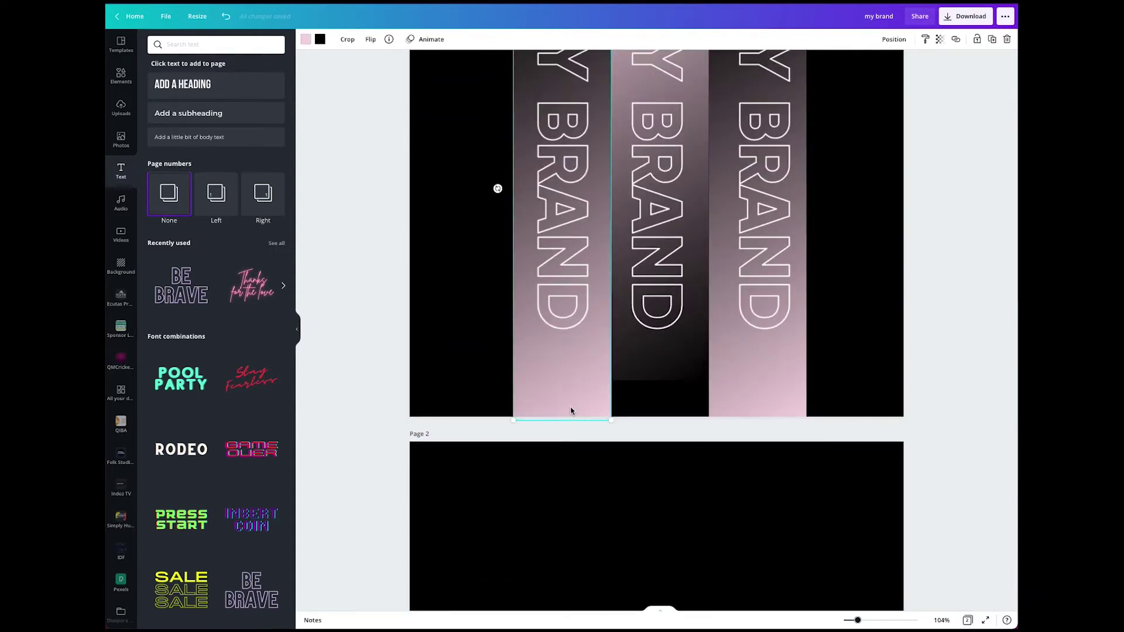
pyautogui.scroll(-5, 602, 460)
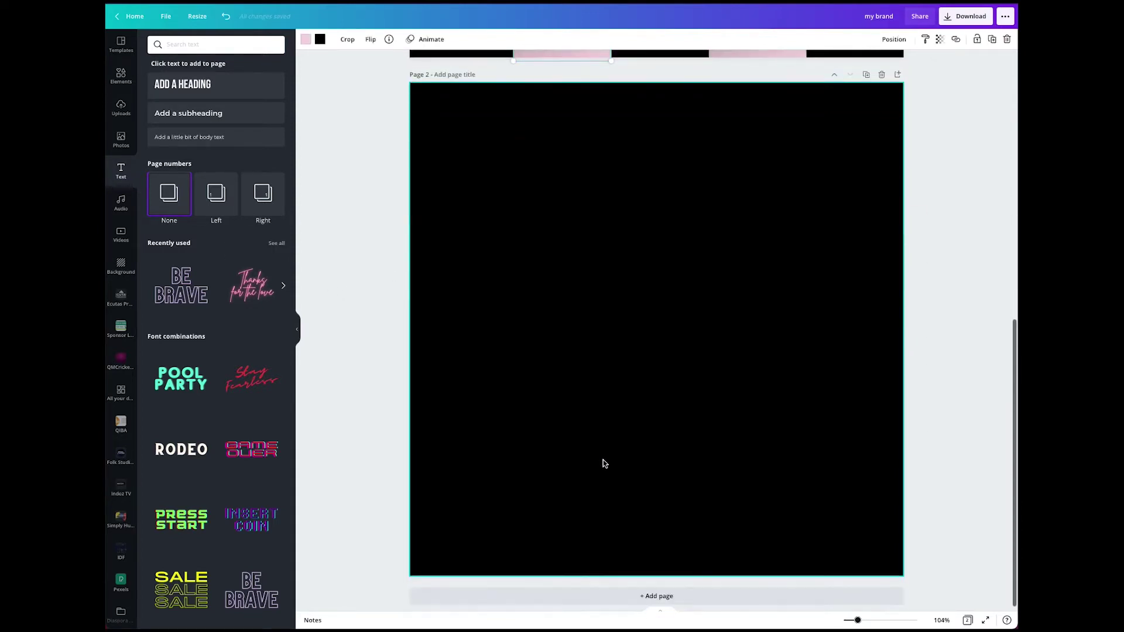
pyautogui.hotkey('ctrl', 'v')
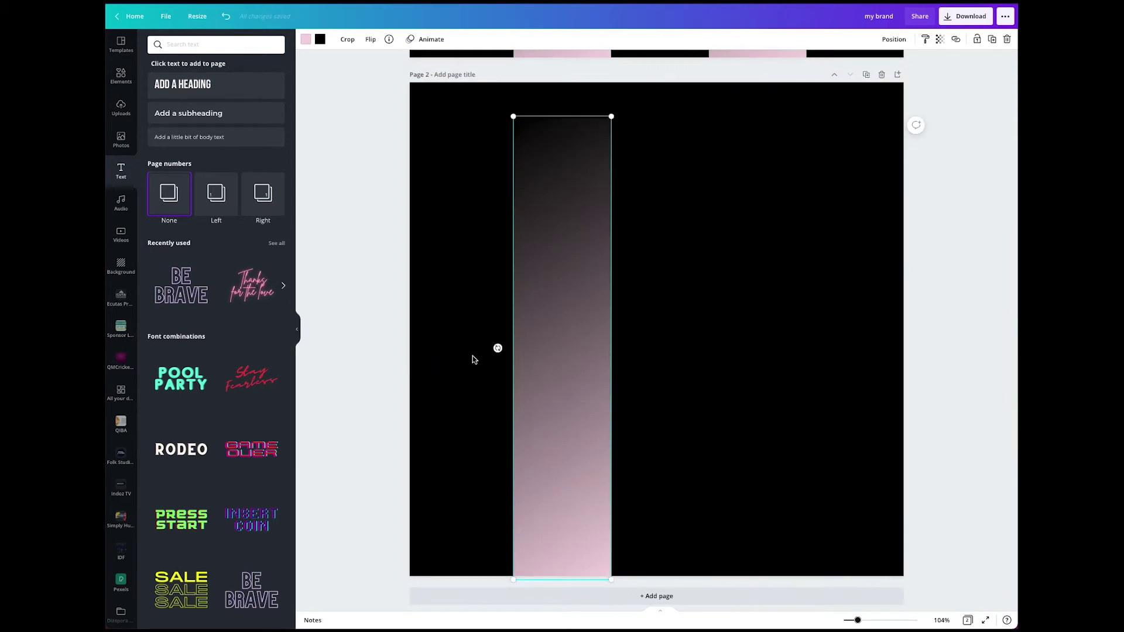
# Tilt the pasted bar into a rising diagonal with its pink end on the right, and enlarge it to cross page 2's upper half edge to edge.
pyautogui.moveTo(496, 348); pyautogui.dragTo(597, 406)
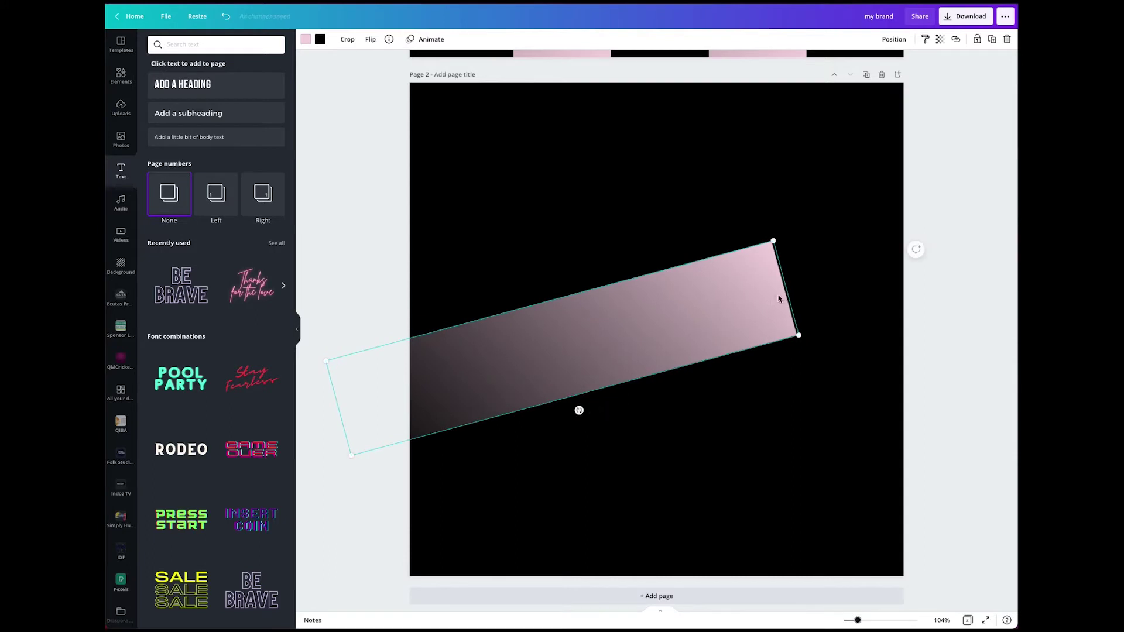
pyautogui.click(911, 284)
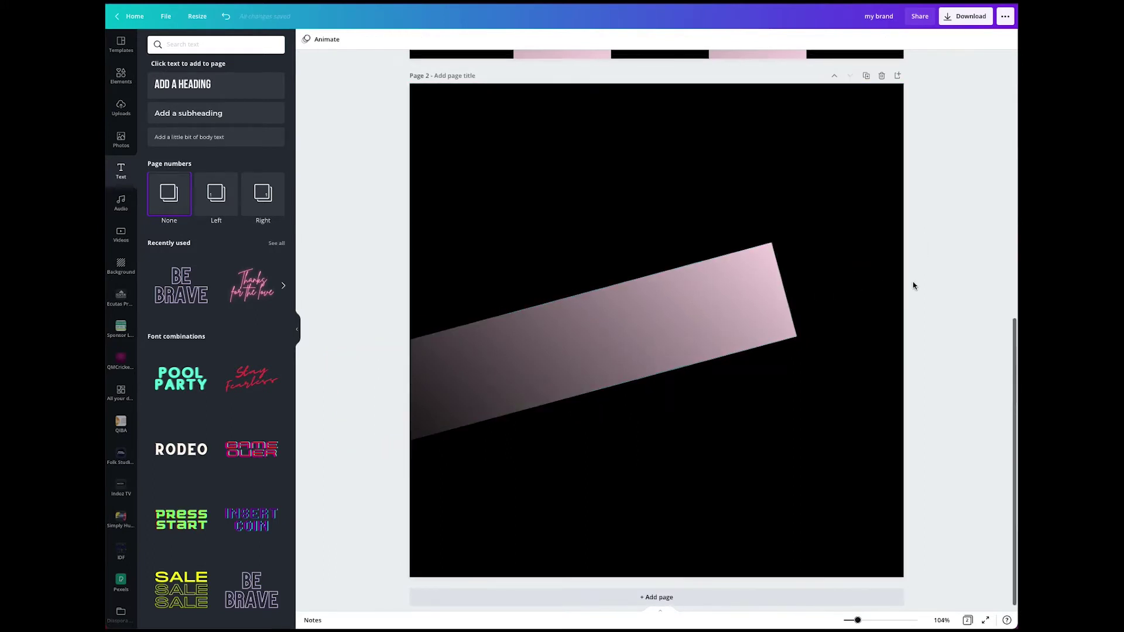
pyautogui.moveTo(741, 292); pyautogui.dragTo(866, 174)
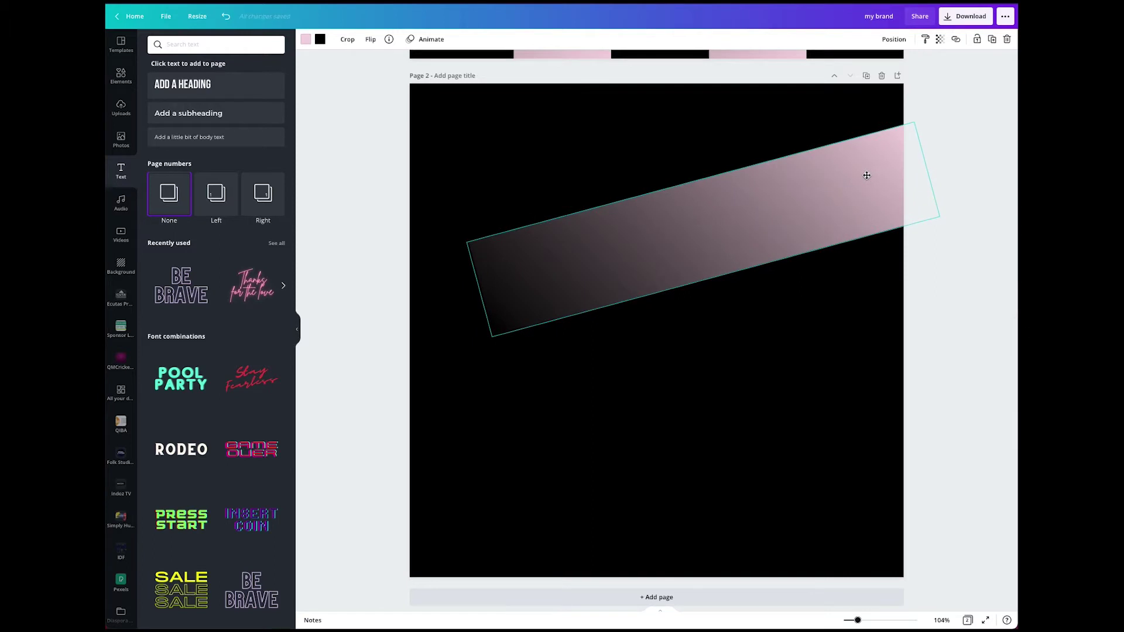
pyautogui.click(920, 285)
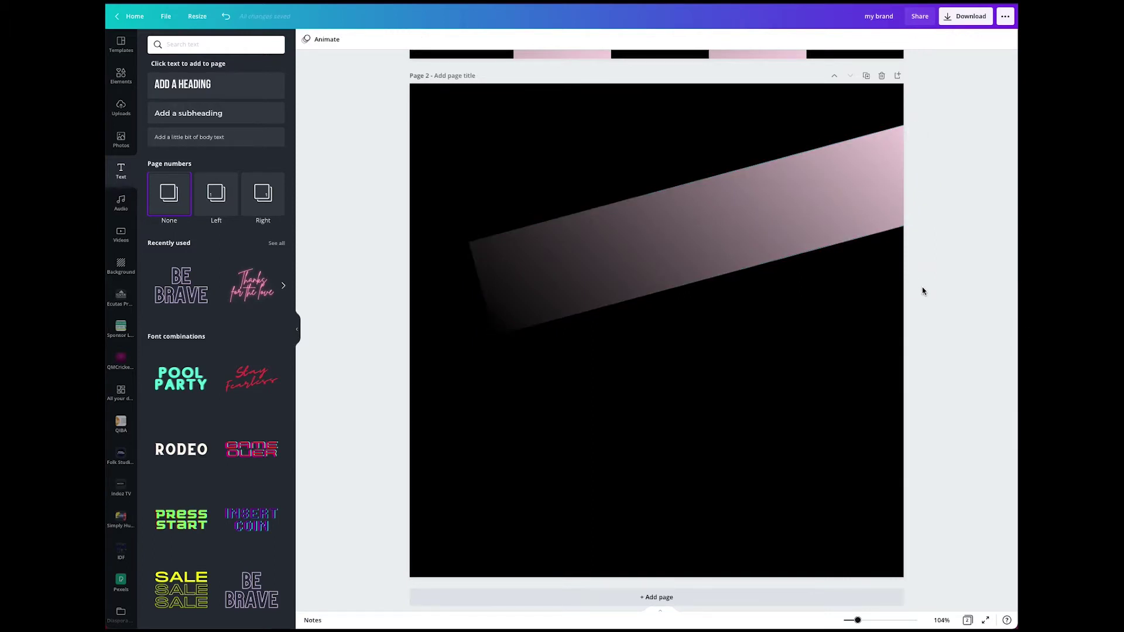
pyautogui.click(521, 260)
pyautogui.moveTo(476, 244); pyautogui.dragTo(373, 240)
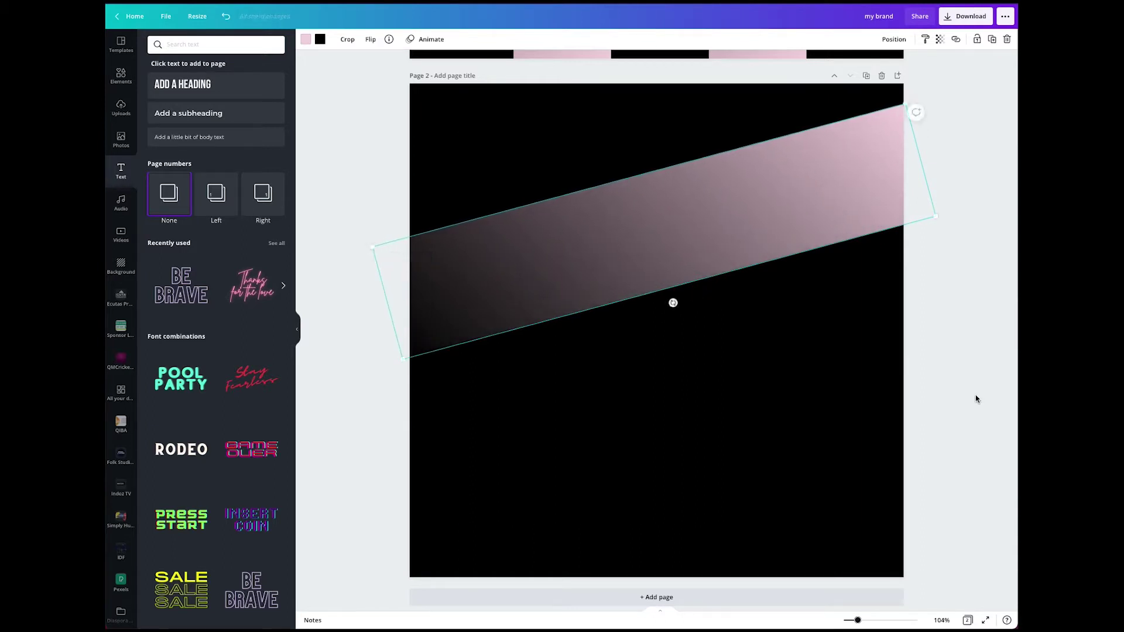
pyautogui.click(960, 400)
# Add the recently used photo of the woman in the orange hat to page 2, placed over the diagonal bar and slightly above the centre.
pyautogui.scroll(4, 959, 401)
pyautogui.scroll(-3, 960, 401)
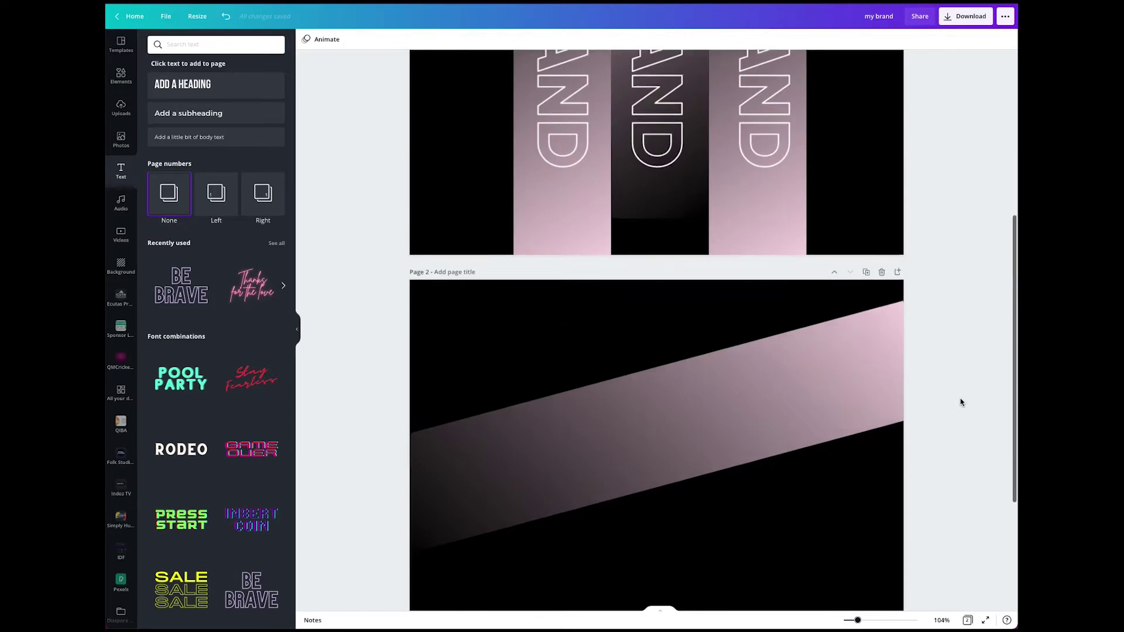
pyautogui.scroll(-2, 960, 402)
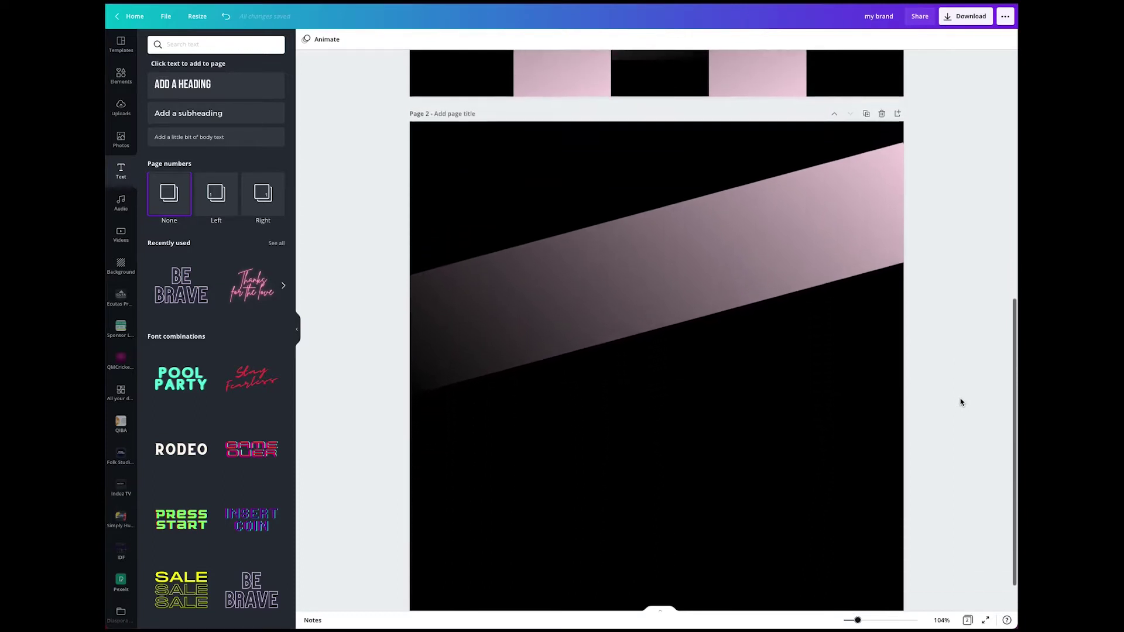
pyautogui.click(122, 138)
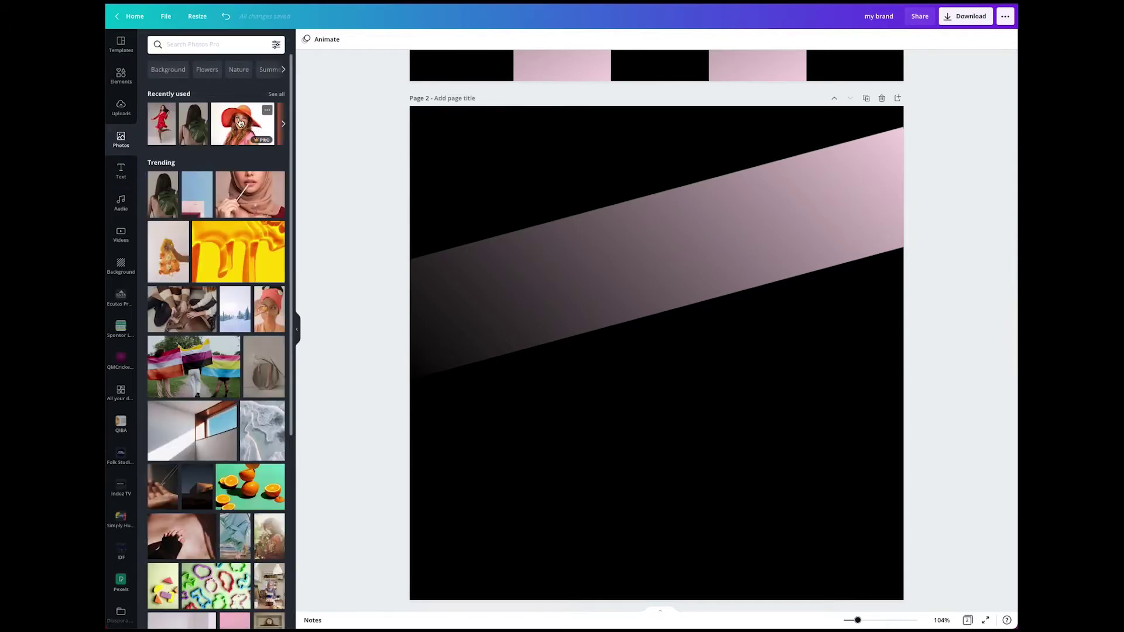
pyautogui.click(255, 130)
pyautogui.moveTo(672, 427); pyautogui.dragTo(670, 397)
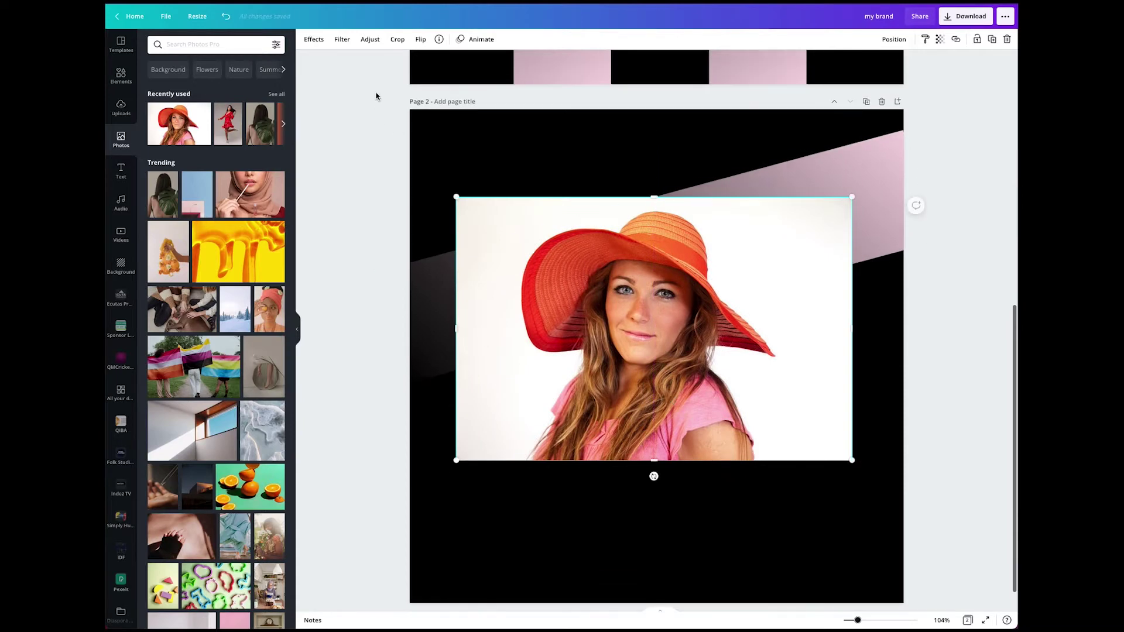
# Remove the background from the woman's photo and apply the Street filter to it.
pyautogui.click(313, 40)
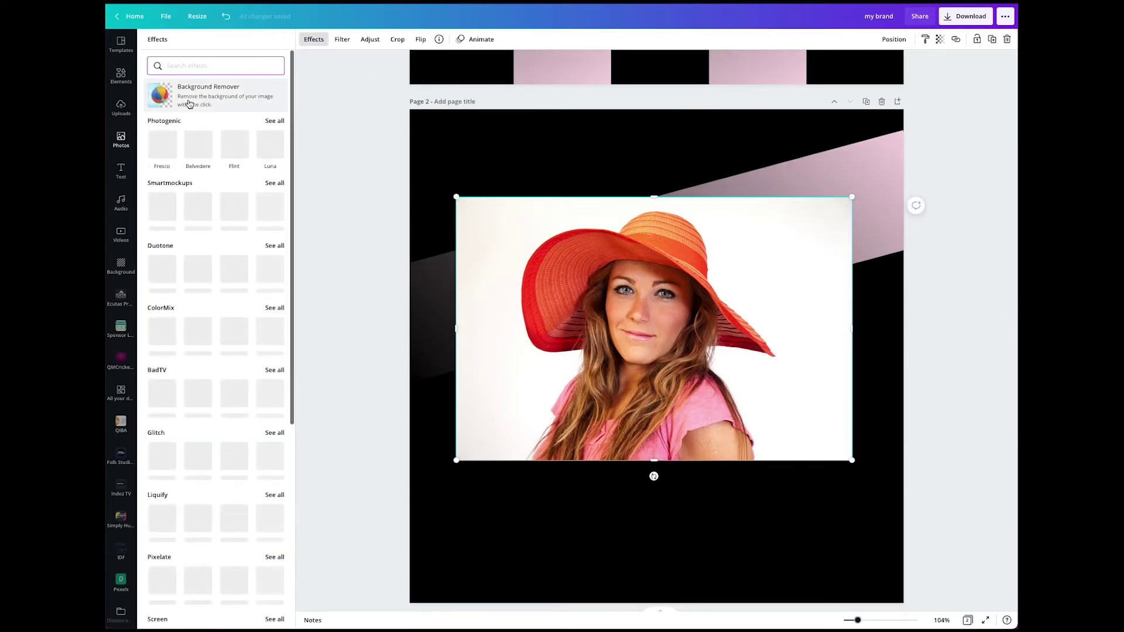
pyautogui.click(230, 98)
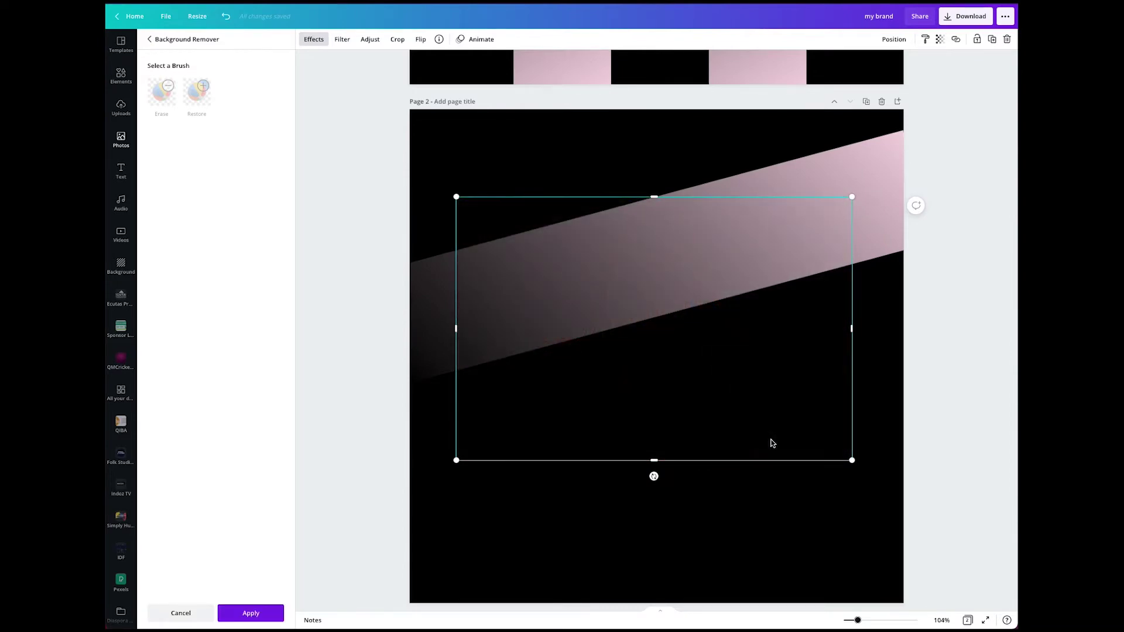
pyautogui.click(950, 453)
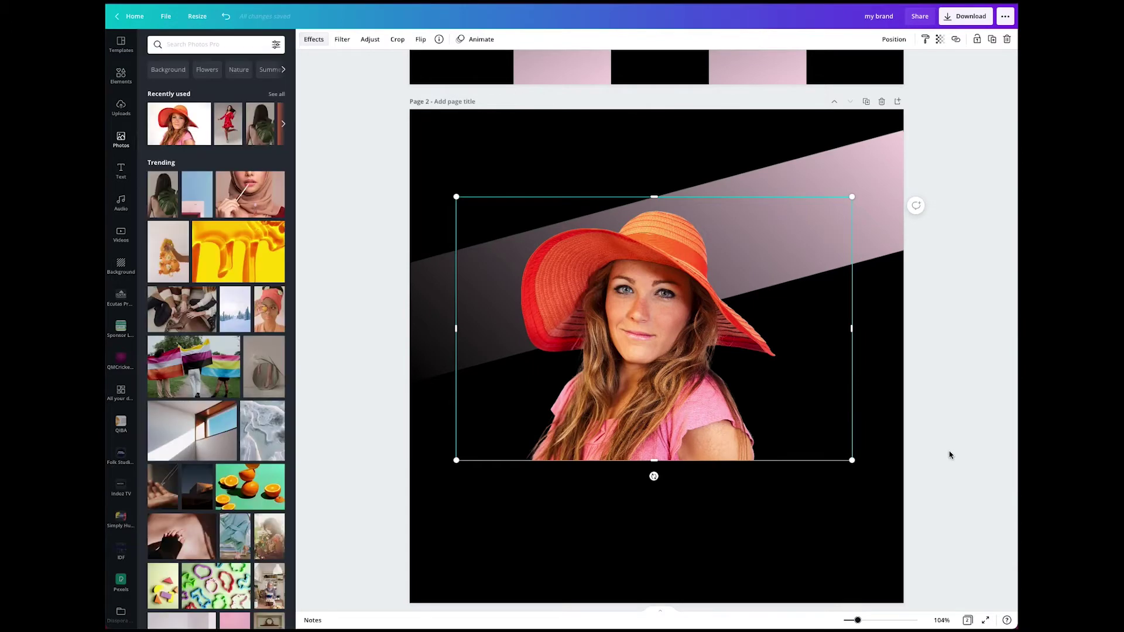
pyautogui.click(342, 39)
pyautogui.click(276, 261)
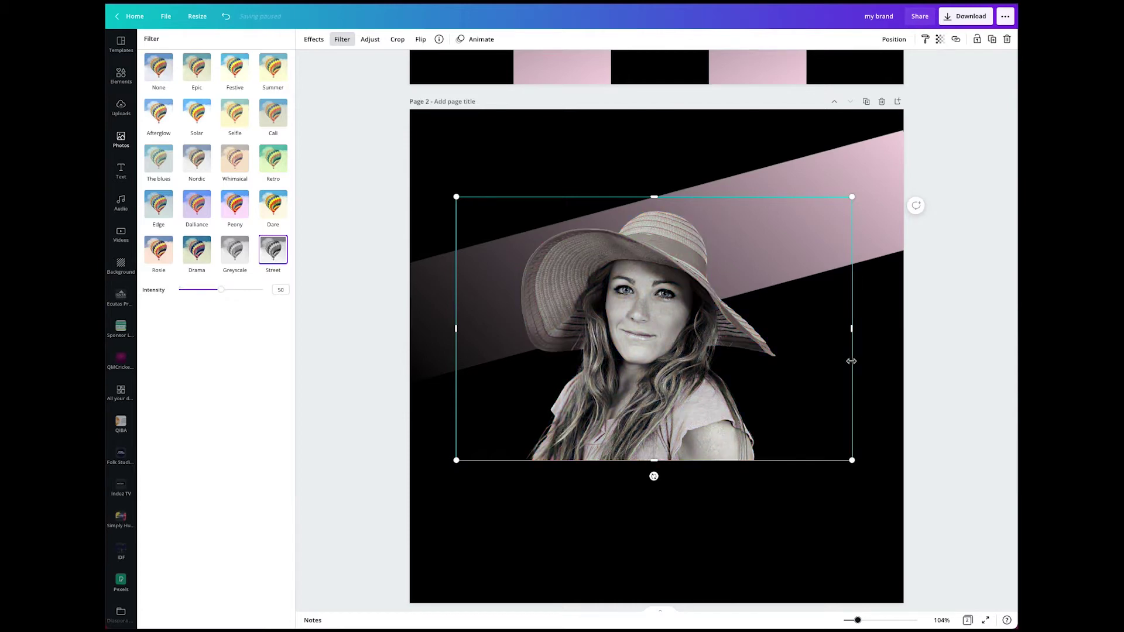
# Crop the empty sides of the woman's photo, enlarge it slightly and centre it horizontally over the diagonal bar.
pyautogui.moveTo(850, 325); pyautogui.dragTo(788, 326)
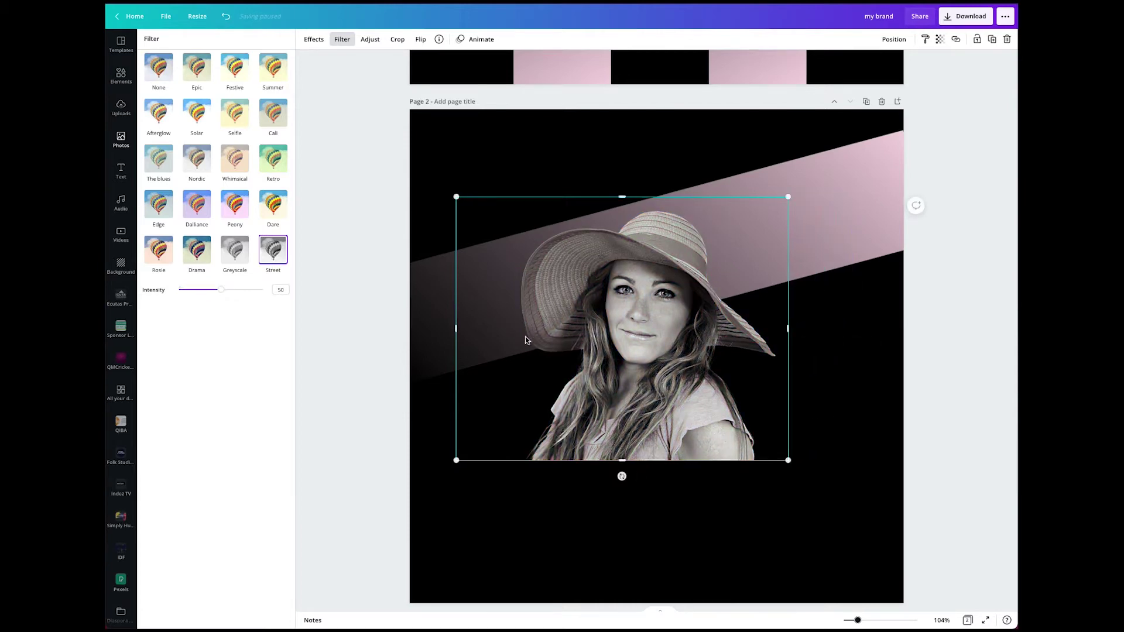
pyautogui.moveTo(456, 329); pyautogui.dragTo(504, 328)
pyautogui.moveTo(788, 459); pyautogui.dragTo(796, 468)
pyautogui.moveTo(724, 445); pyautogui.dragTo(726, 430)
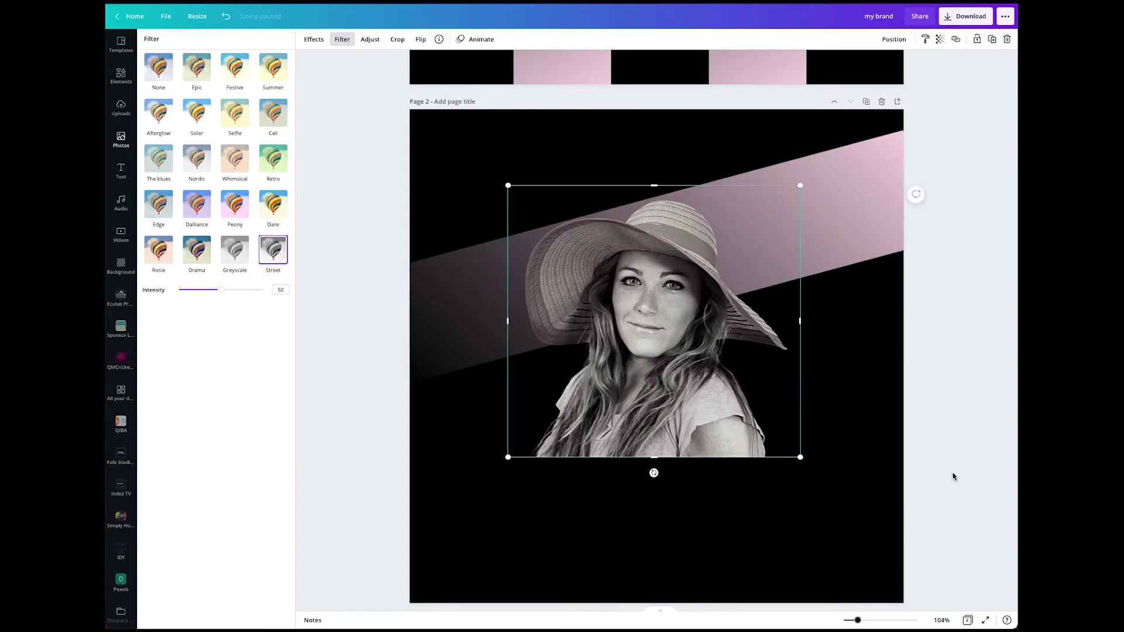
# Copy the outlined MY BRAND text from page 1's middle bar to page 2, rotate it horizontal and place it across the photo's bottom edge.
pyautogui.click(953, 475)
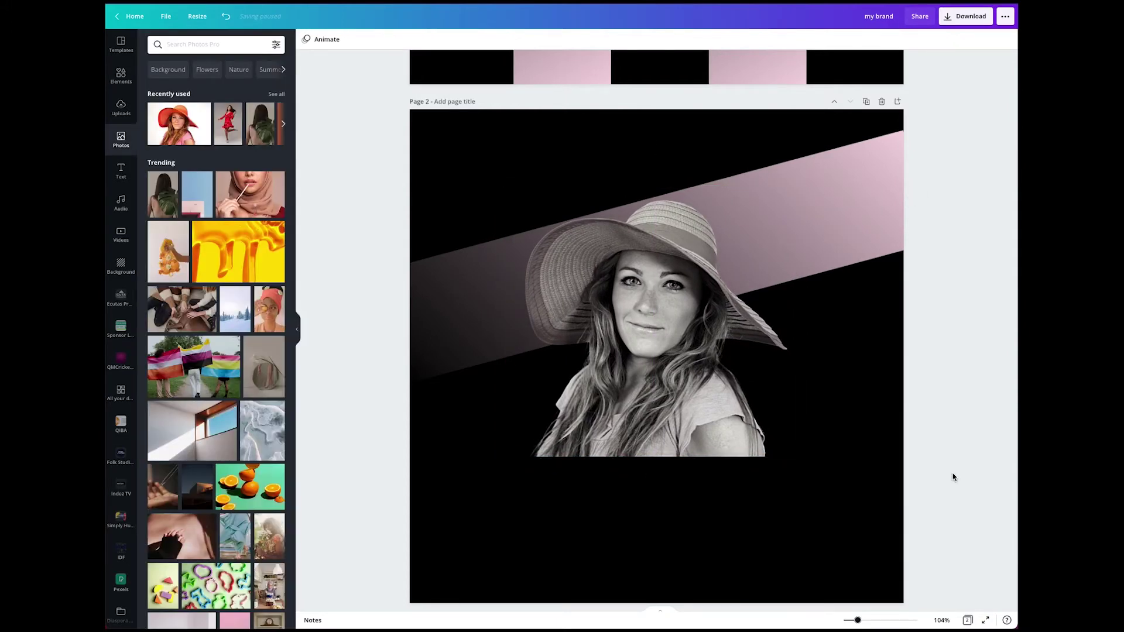
pyautogui.scroll(4, 617, 255)
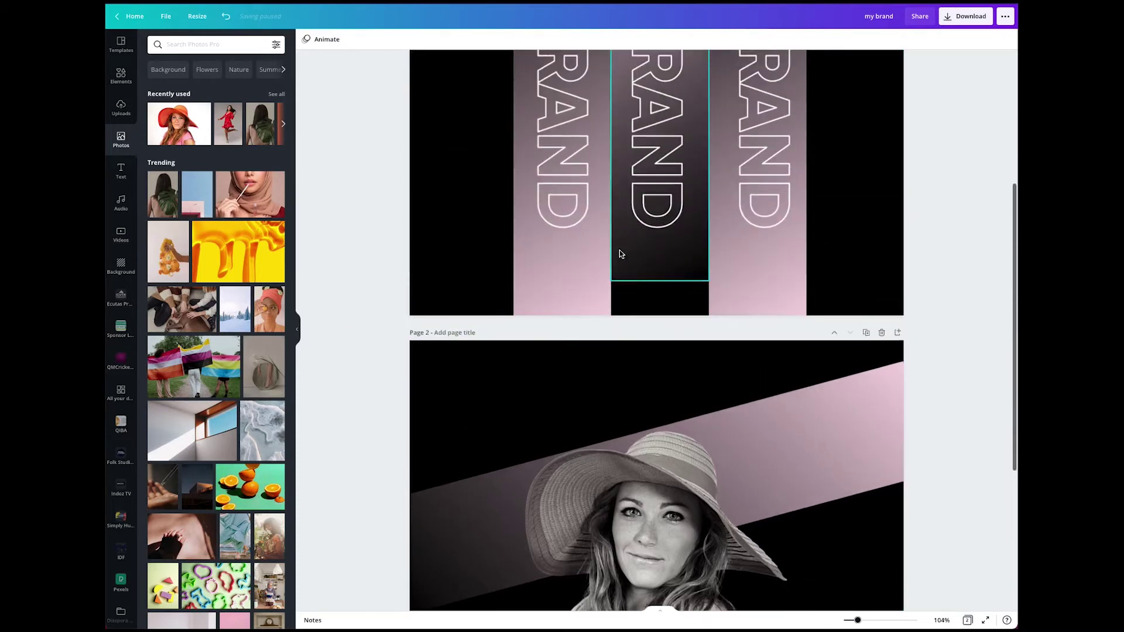
pyautogui.click(646, 206)
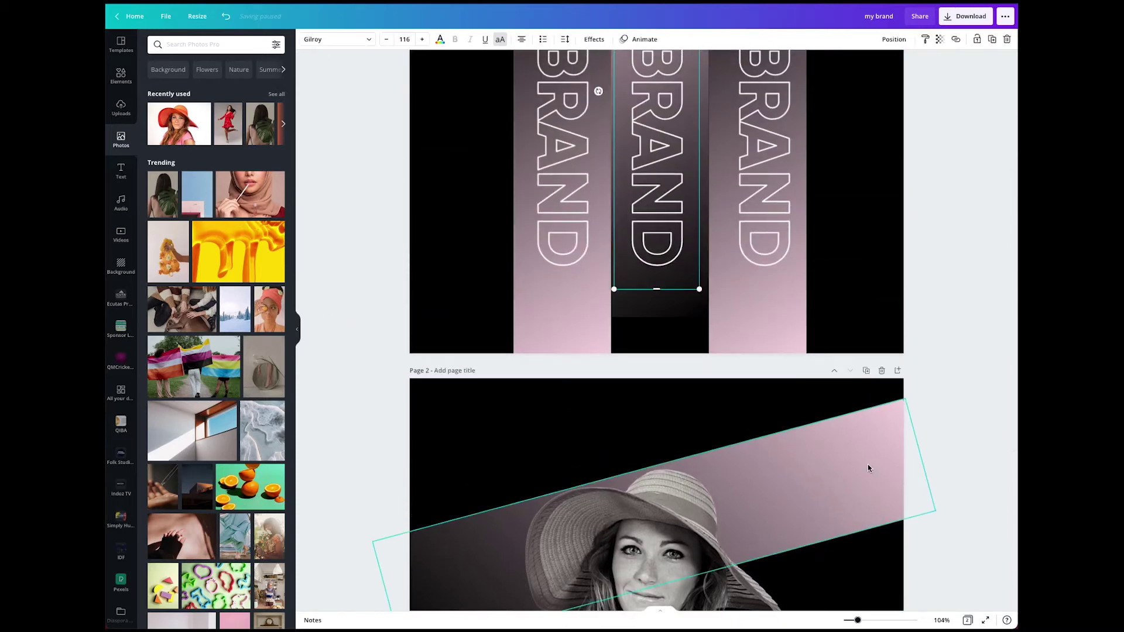
pyautogui.scroll(-5, 869, 466)
pyautogui.hotkey('ctrl', 'v')
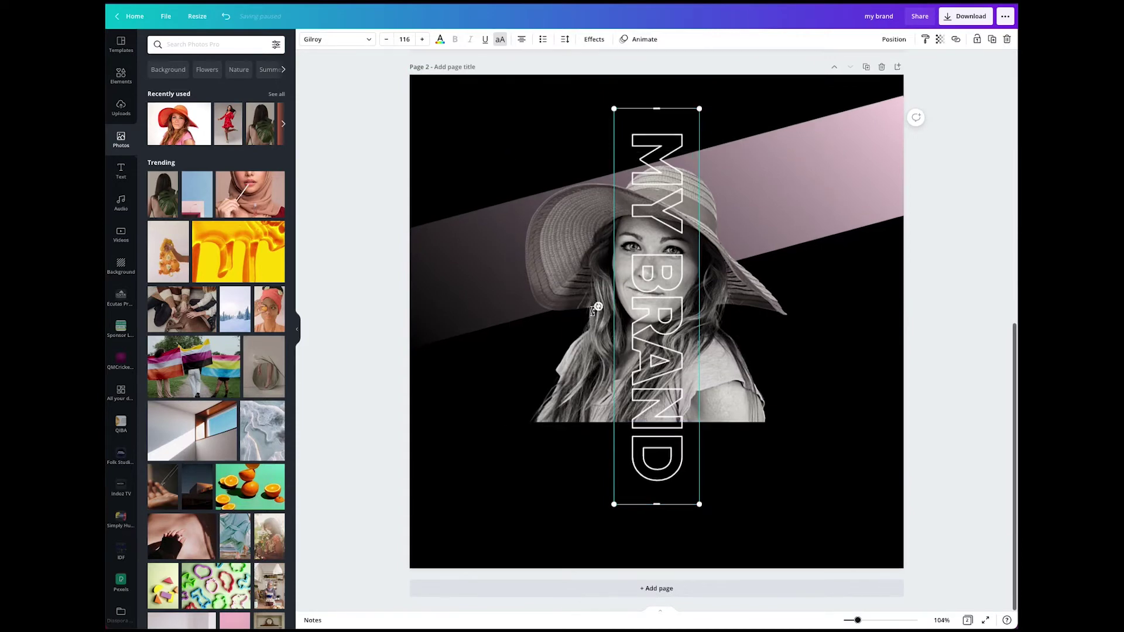
pyautogui.moveTo(598, 306); pyautogui.dragTo(654, 360)
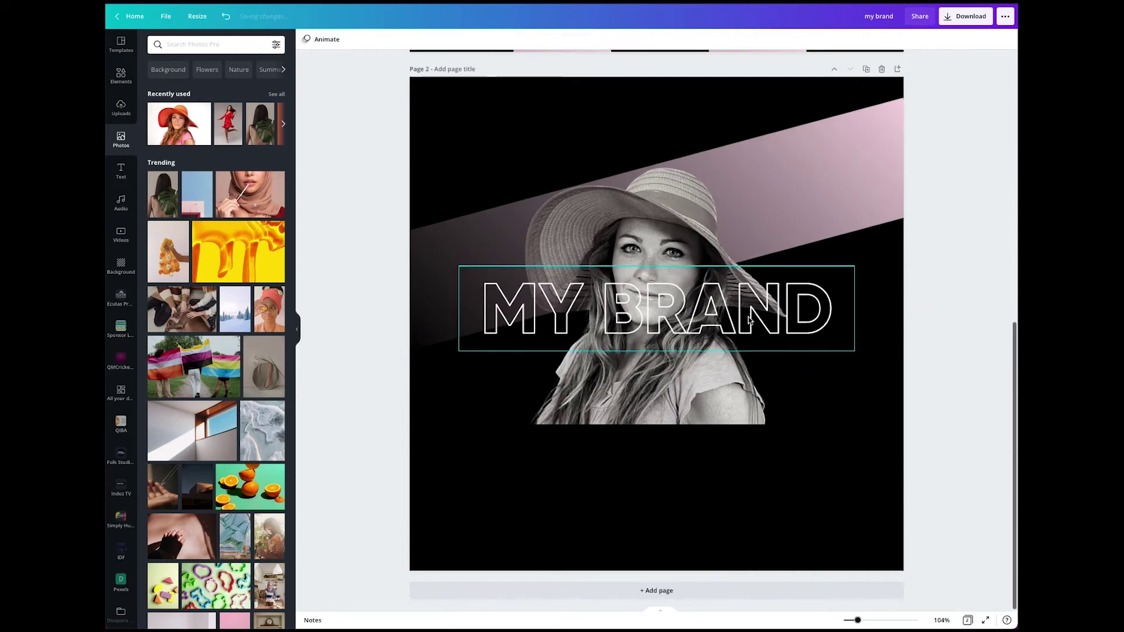
pyautogui.moveTo(750, 318); pyautogui.dragTo(747, 459)
# Replace the outlined MY BRAND text on page 2 with NEW 2021.
pyautogui.click(782, 459)
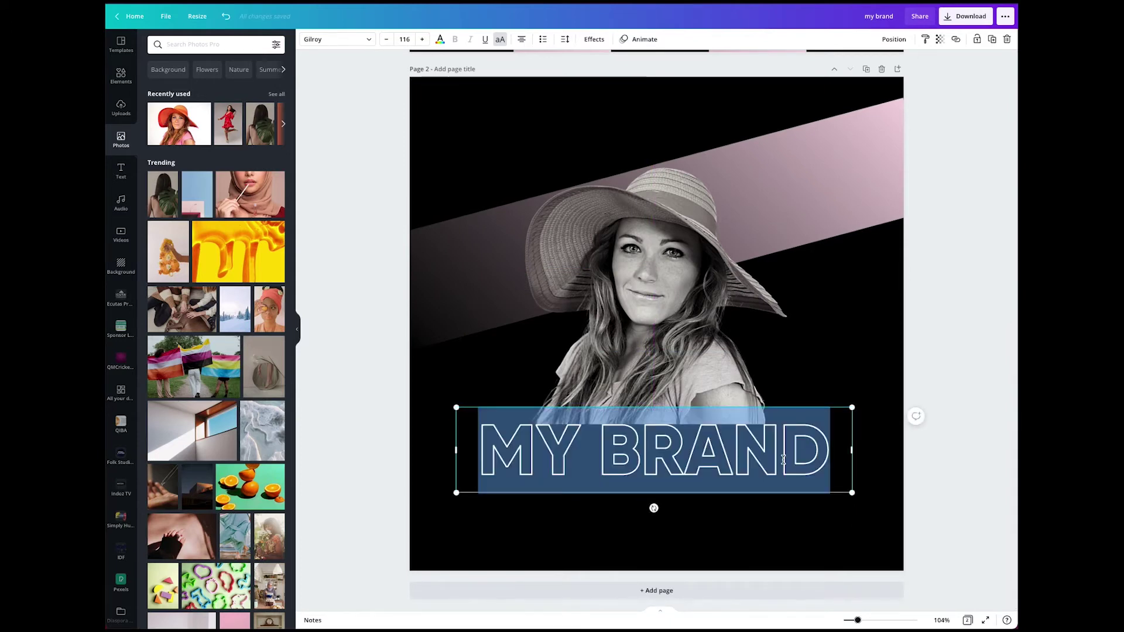
pyautogui.write('NEW')
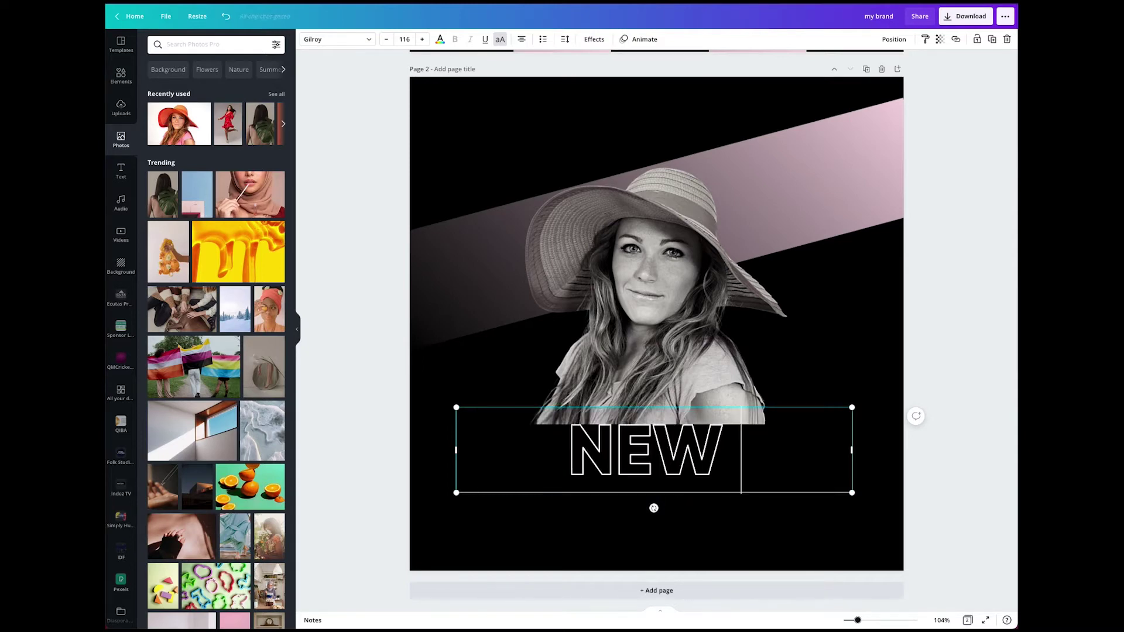
pyautogui.press('BackSpace')
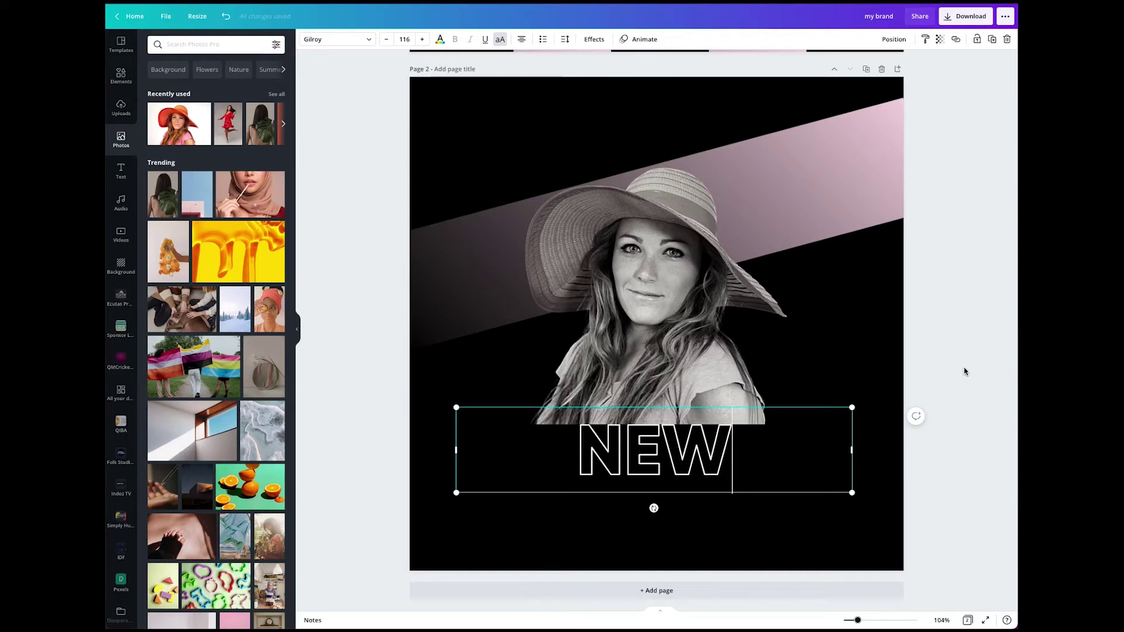
pyautogui.write('20')
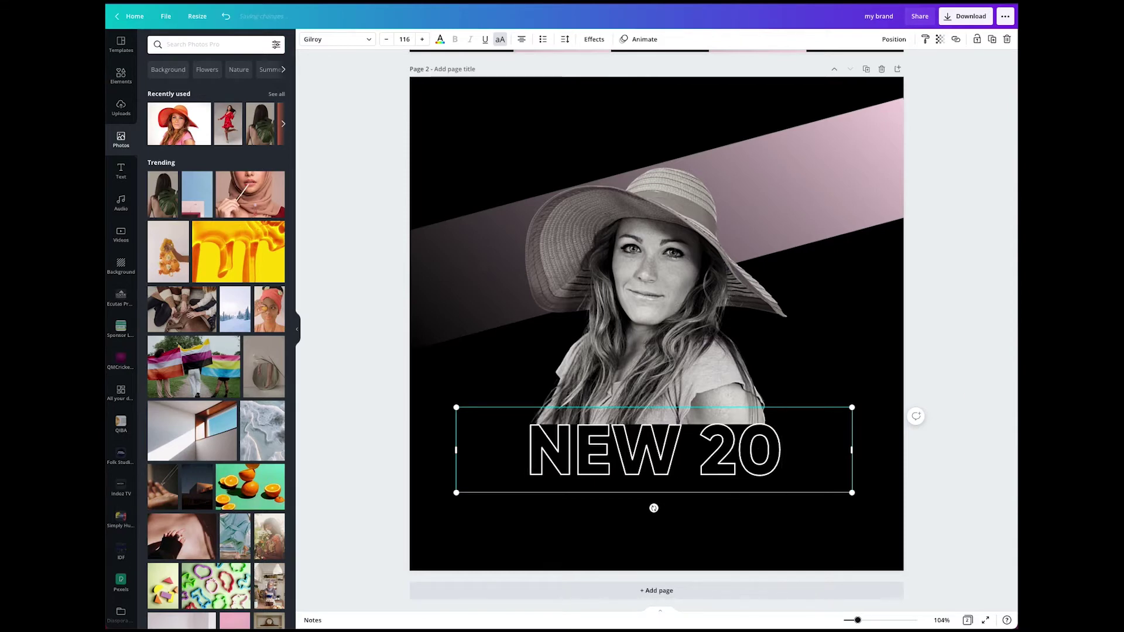
pyautogui.write('21')
pyautogui.click(938, 377)
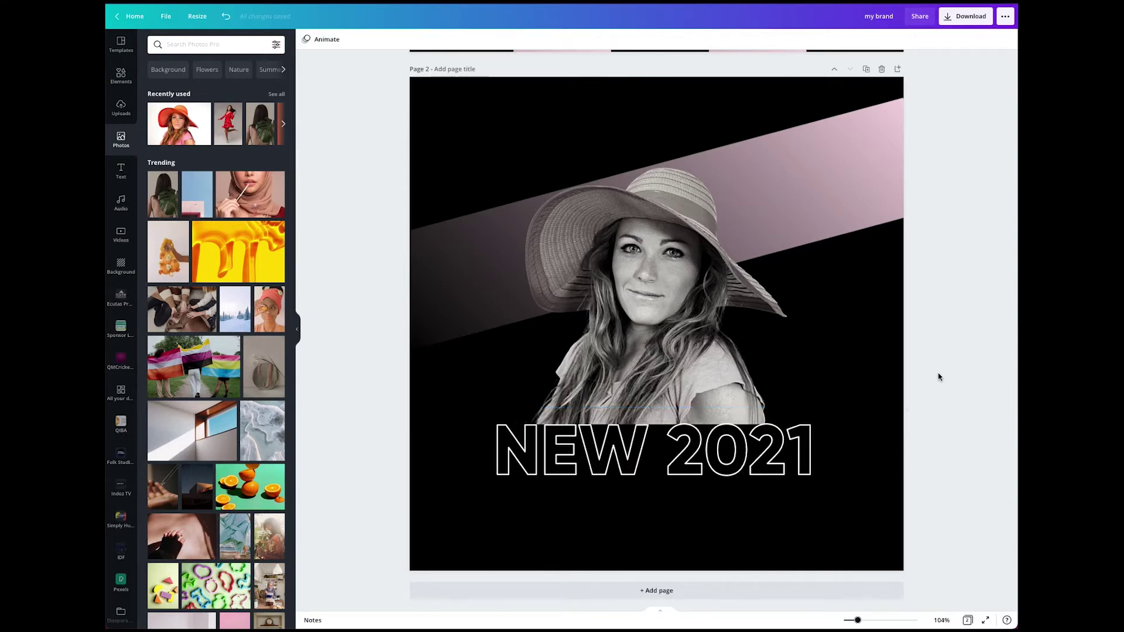
# Add a heading reading COLLECTION to page 2, centred directly below the outlined NEW 2021 text.
pyautogui.click(120, 171)
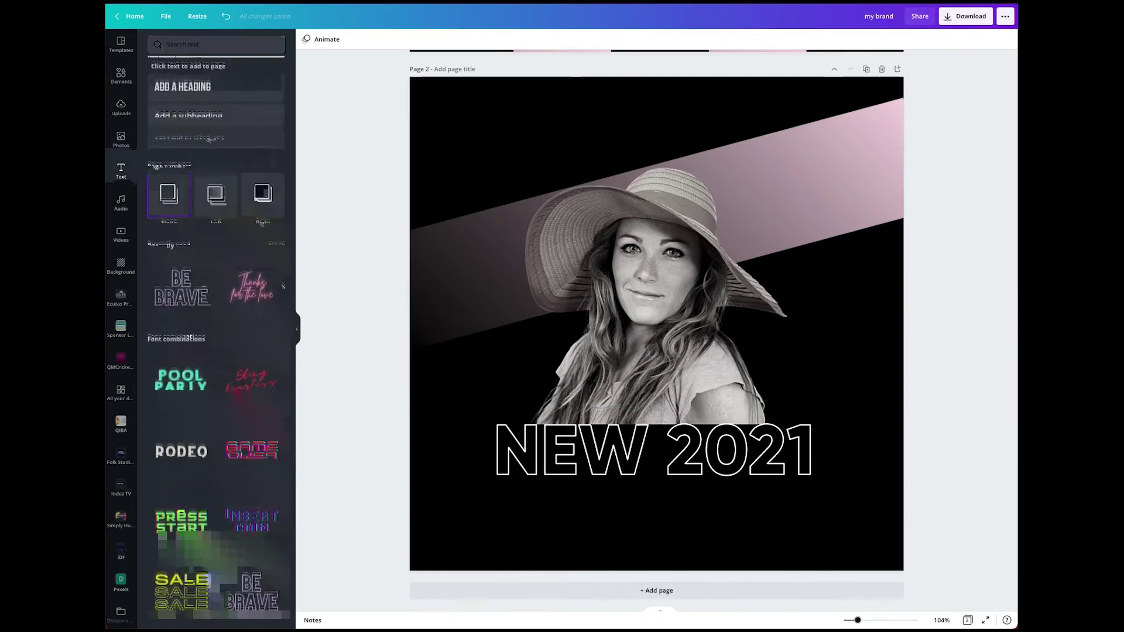
pyautogui.click(205, 87)
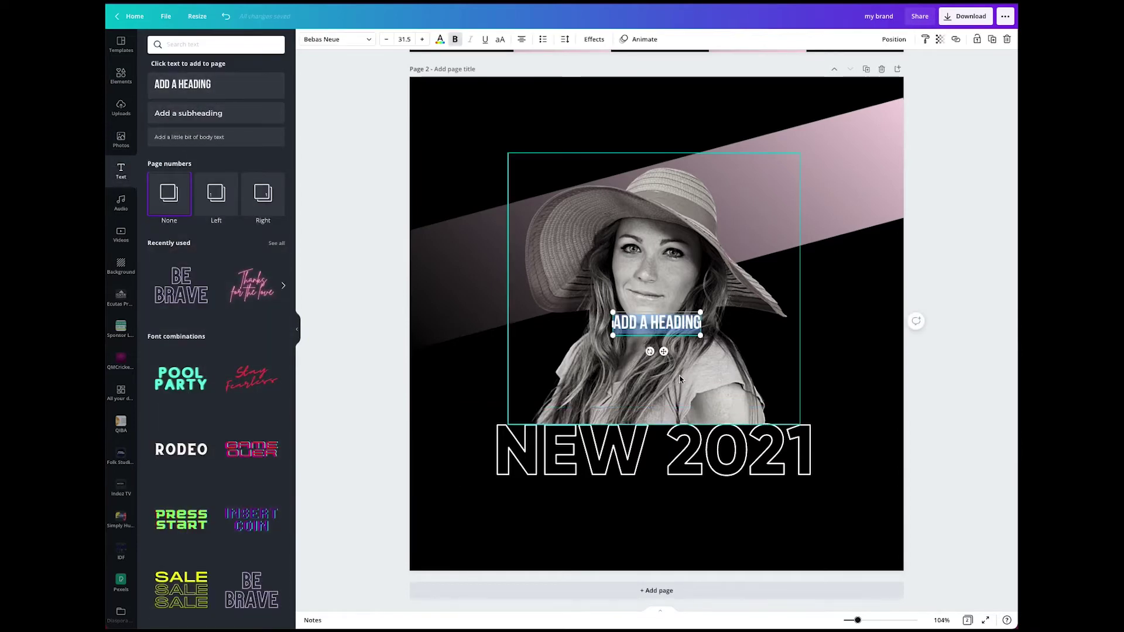
pyautogui.moveTo(665, 351); pyautogui.dragTo(653, 504)
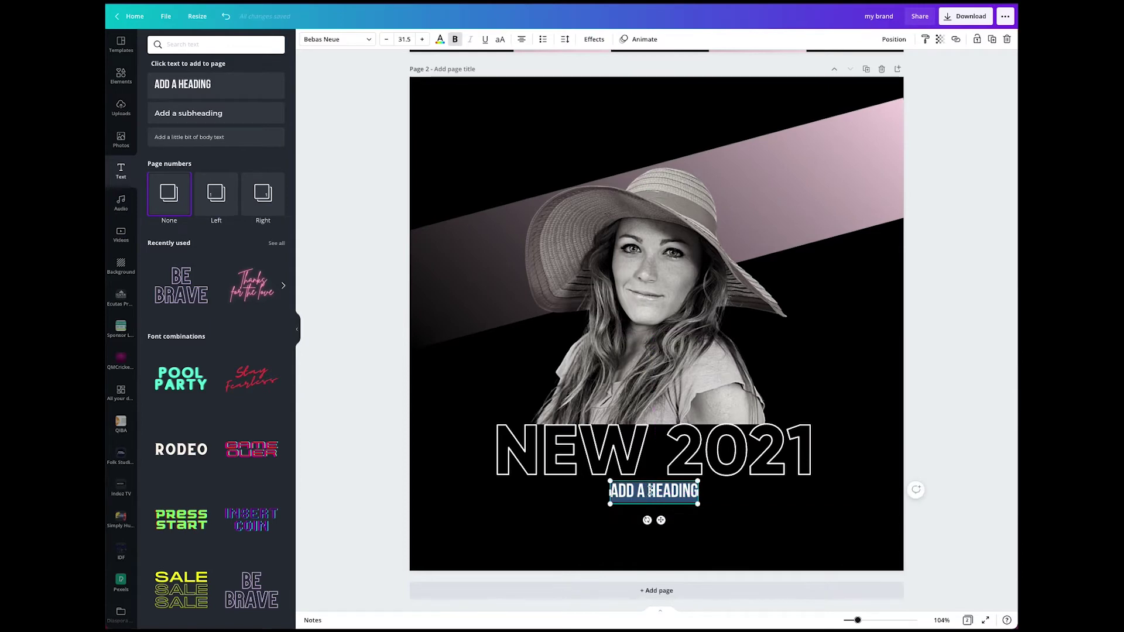
pyautogui.write('COLLECTIN')
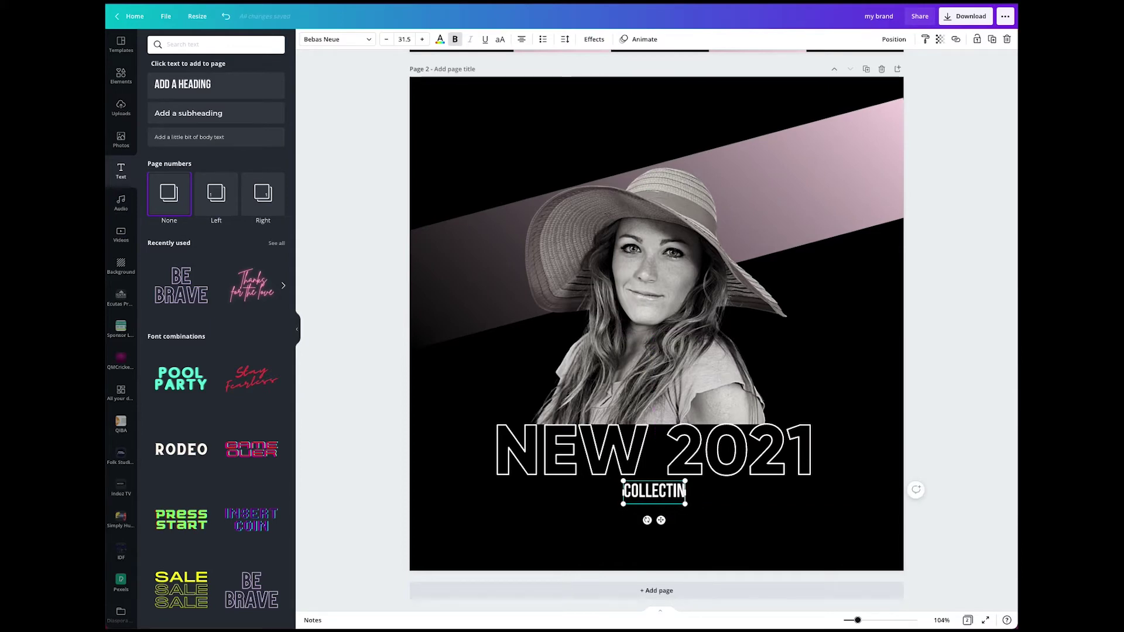
pyautogui.press('BackSpace')
pyautogui.write('ON')
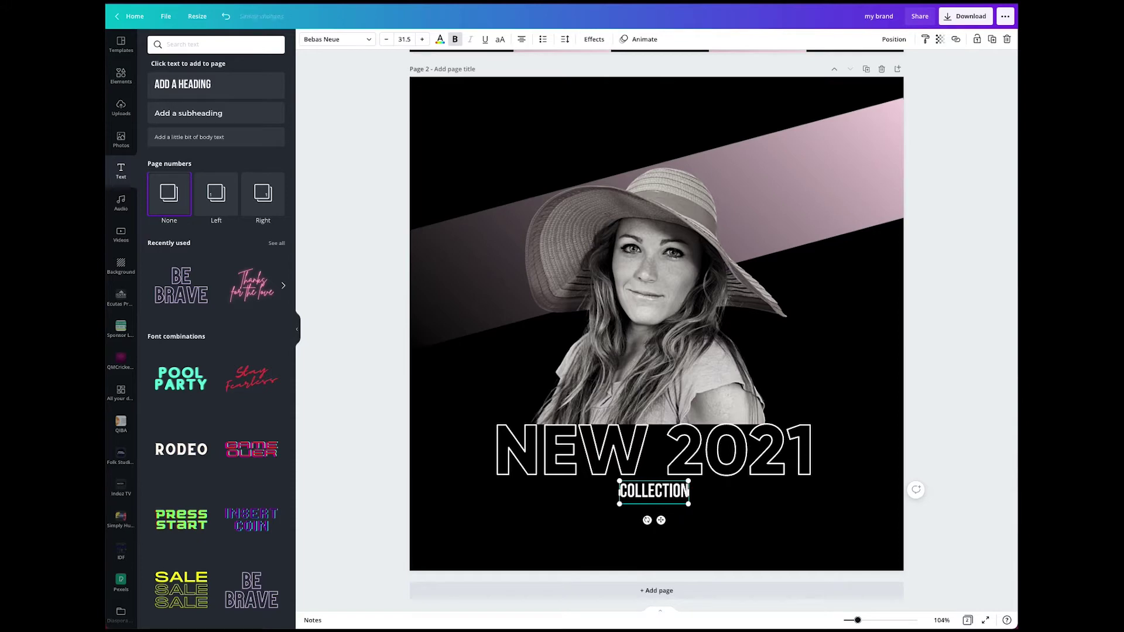
# Set the COLLECTION heading's font size to 116 and its font to Gilroy ExtraBold.
pyautogui.hotkey('ctrl', 'a')
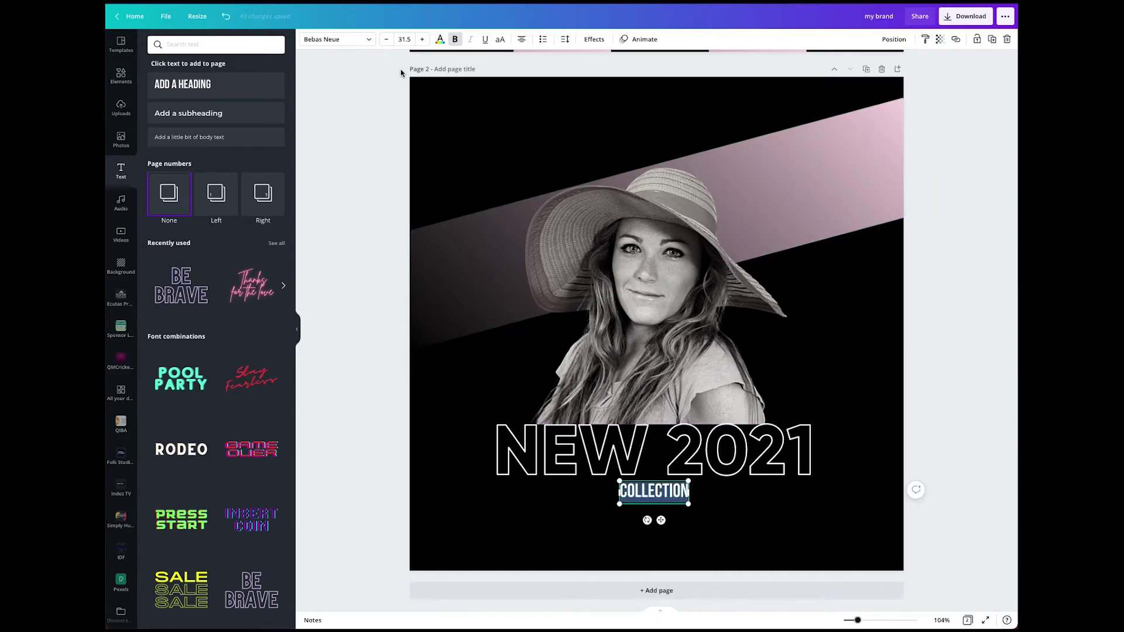
pyautogui.click(405, 39)
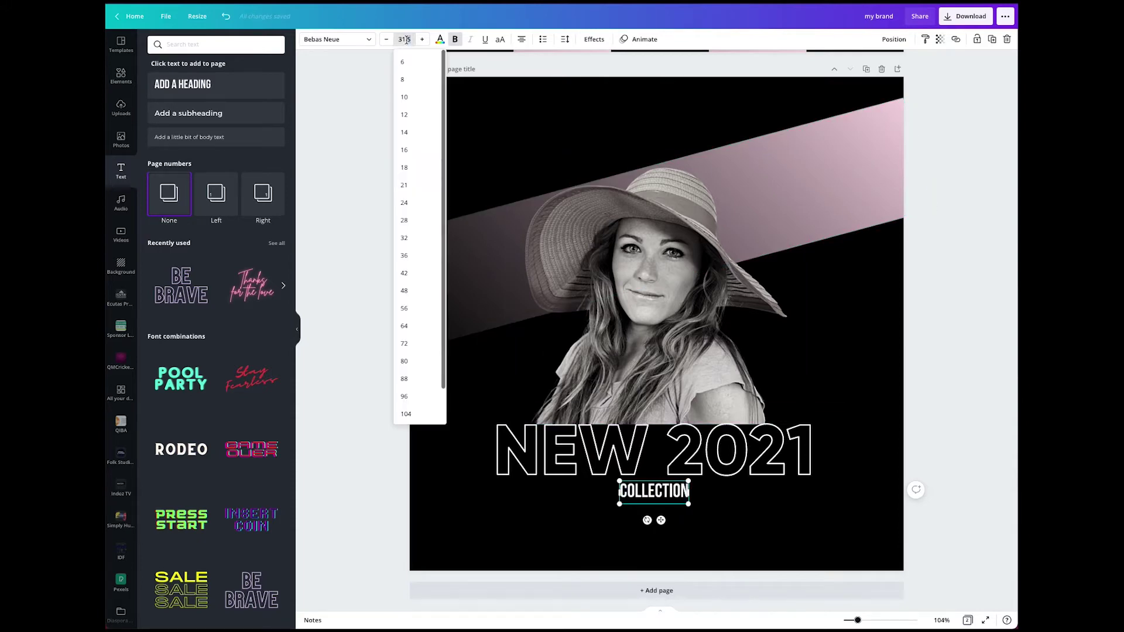
pyautogui.click(406, 40)
pyautogui.click(406, 39)
pyautogui.click(405, 39)
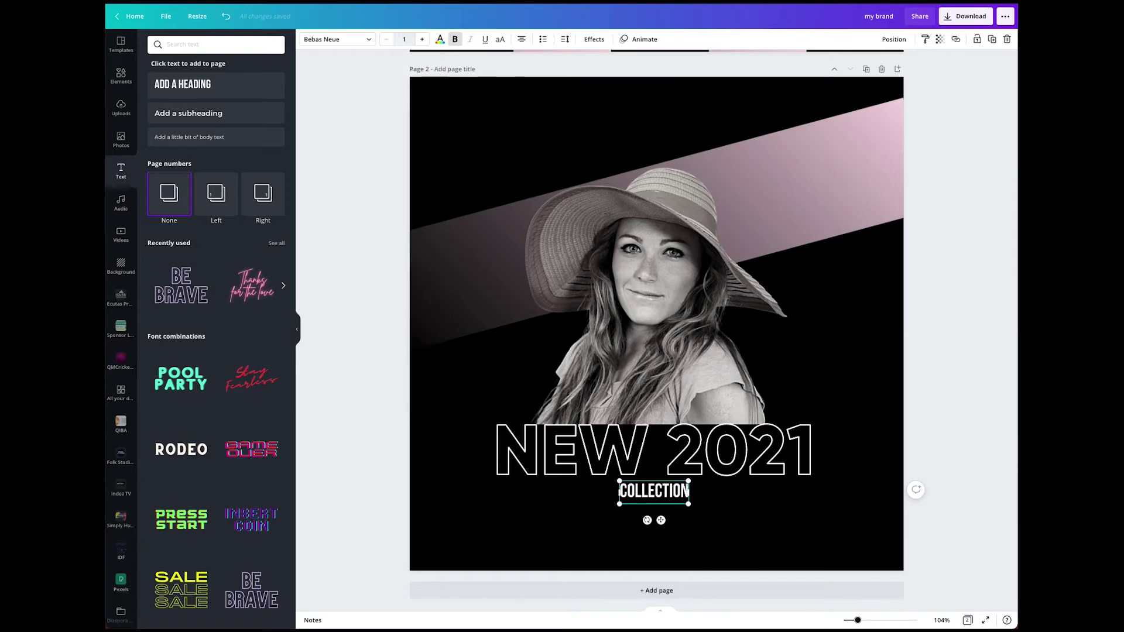
pyautogui.write('116')
pyautogui.press('Return')
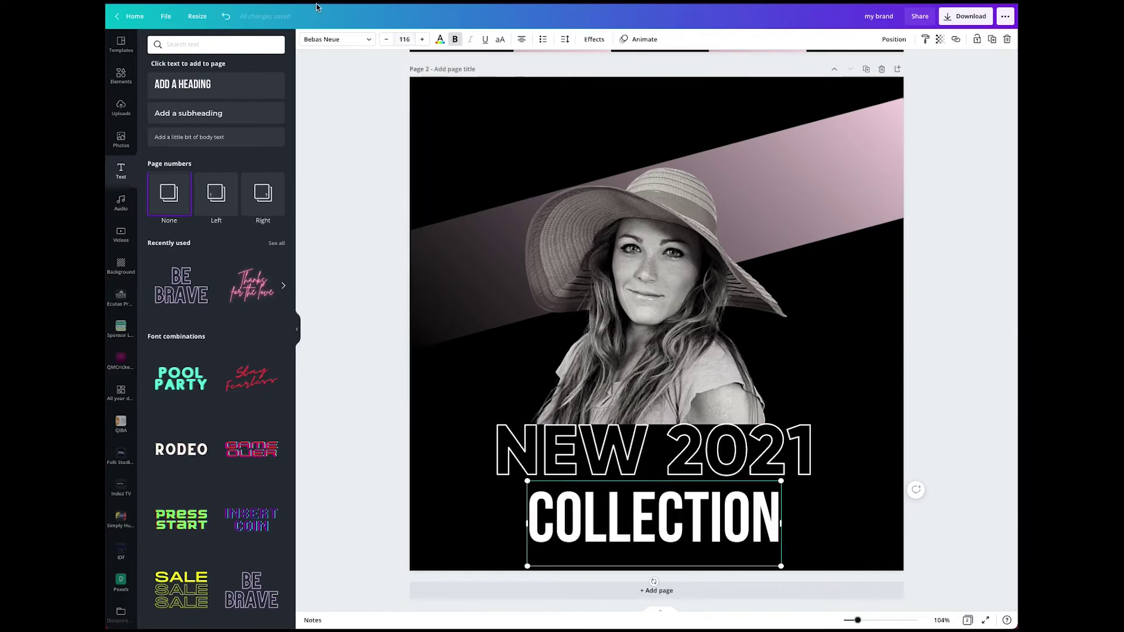
pyautogui.click(347, 39)
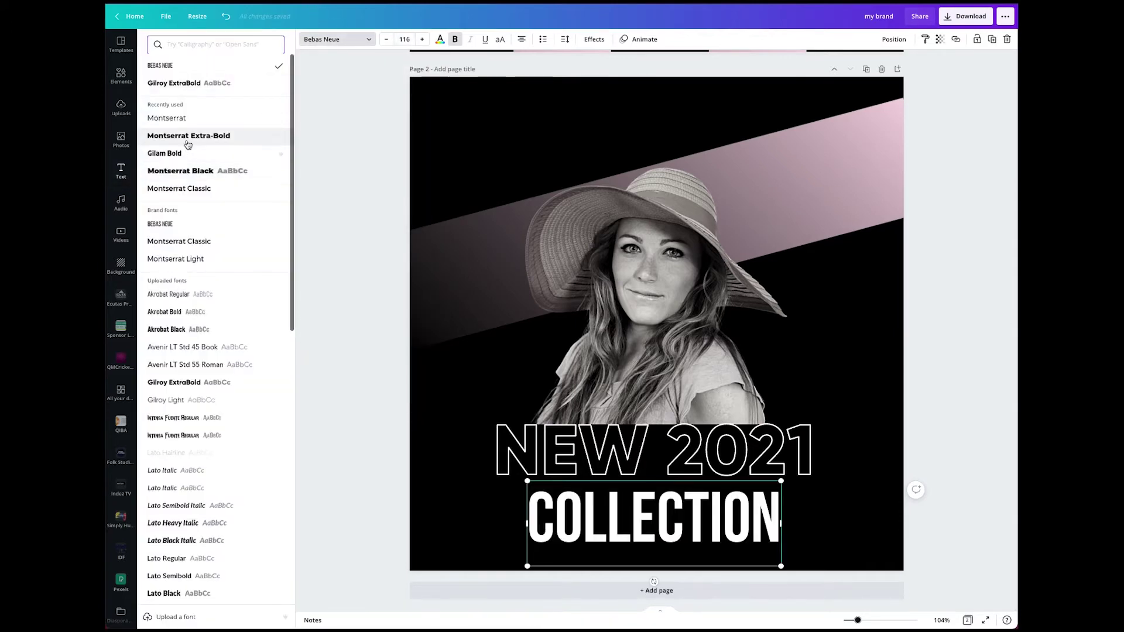
pyautogui.click(187, 83)
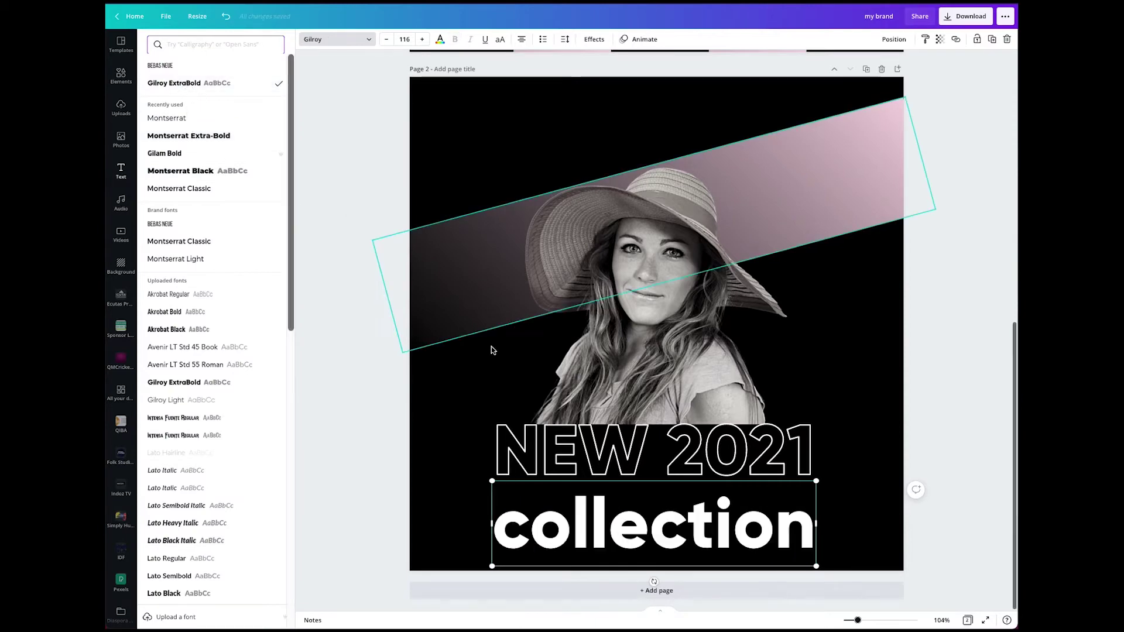
# Capitalise the first letter of the heading on page 2 so it reads Collection.
pyautogui.click(537, 528)
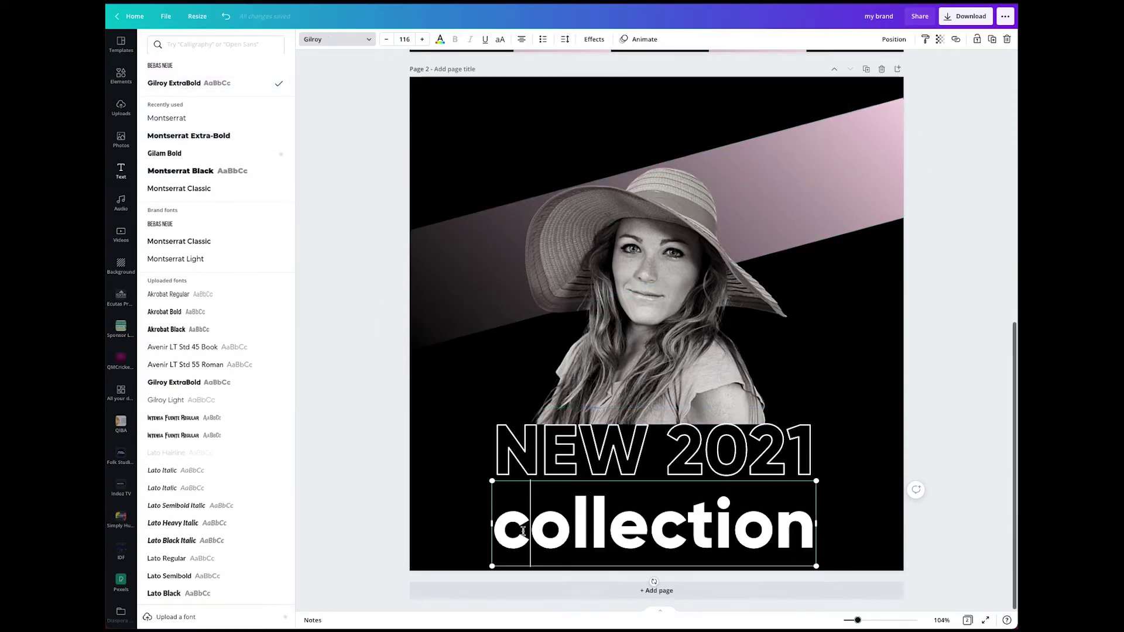
pyautogui.press('BackSpace')
pyautogui.write('C')
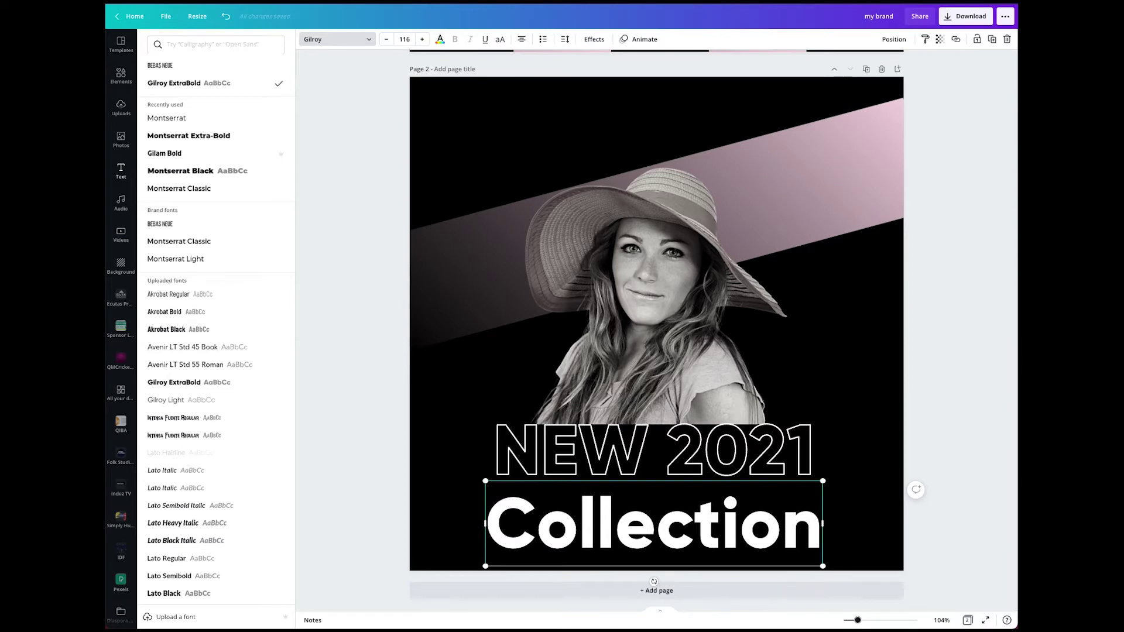
pyautogui.press('Escape')
pyautogui.click(698, 528)
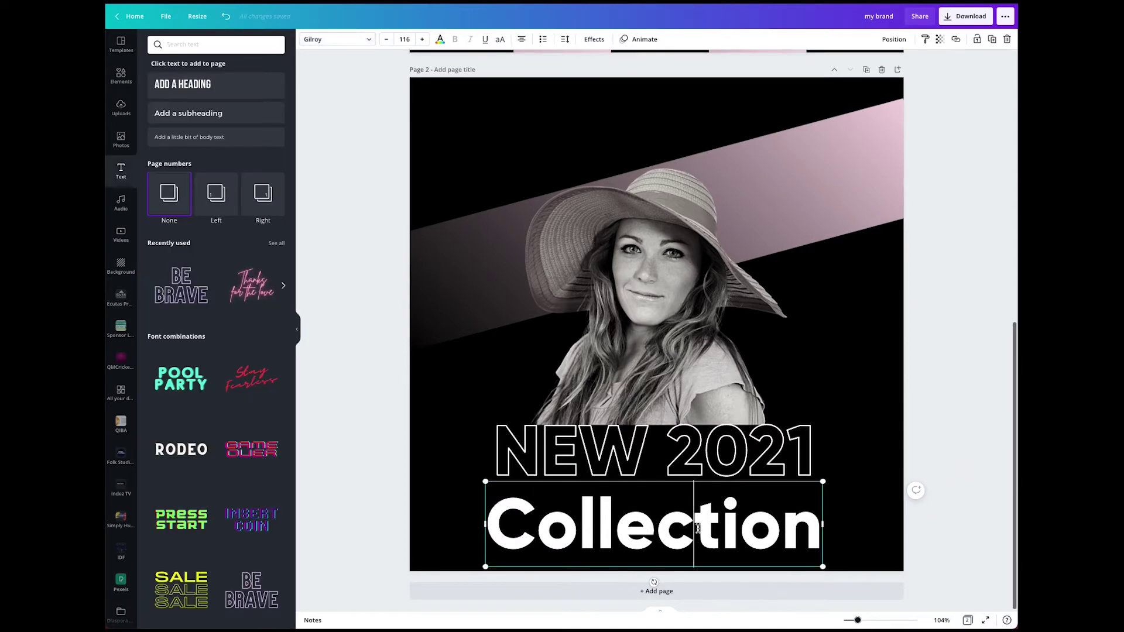
pyautogui.click(929, 460)
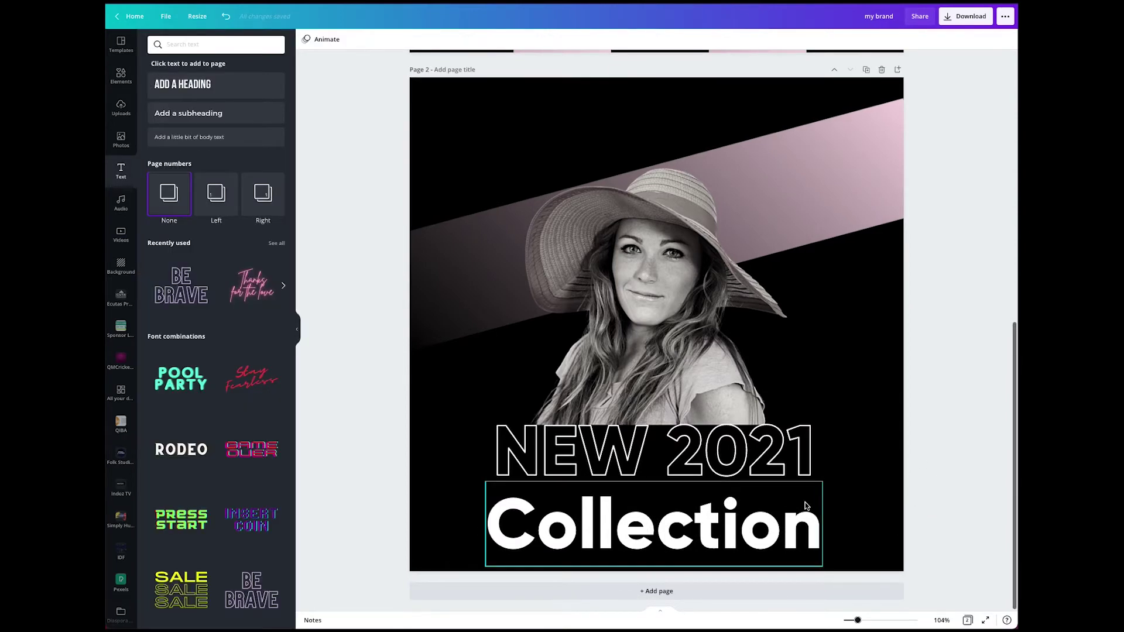
# Move the Collection heading up close under NEW 2021 and shrink it to size 108 so both lines have the same width.
pyautogui.click(784, 522)
pyautogui.moveTo(783, 522); pyautogui.dragTo(783, 507)
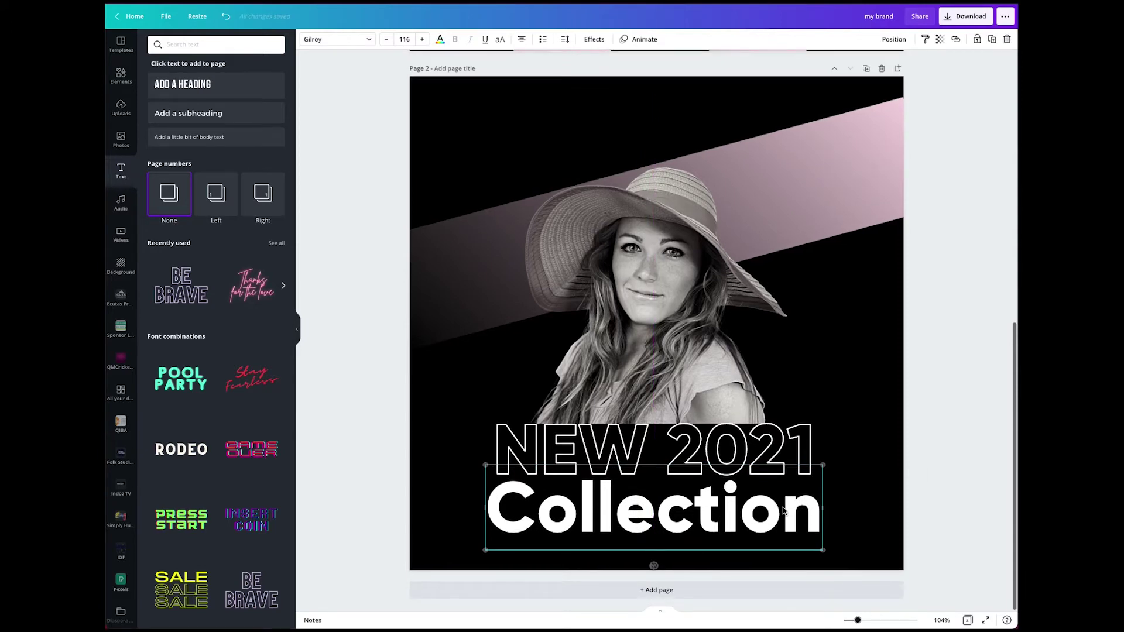
pyautogui.moveTo(822, 551); pyautogui.dragTo(812, 546)
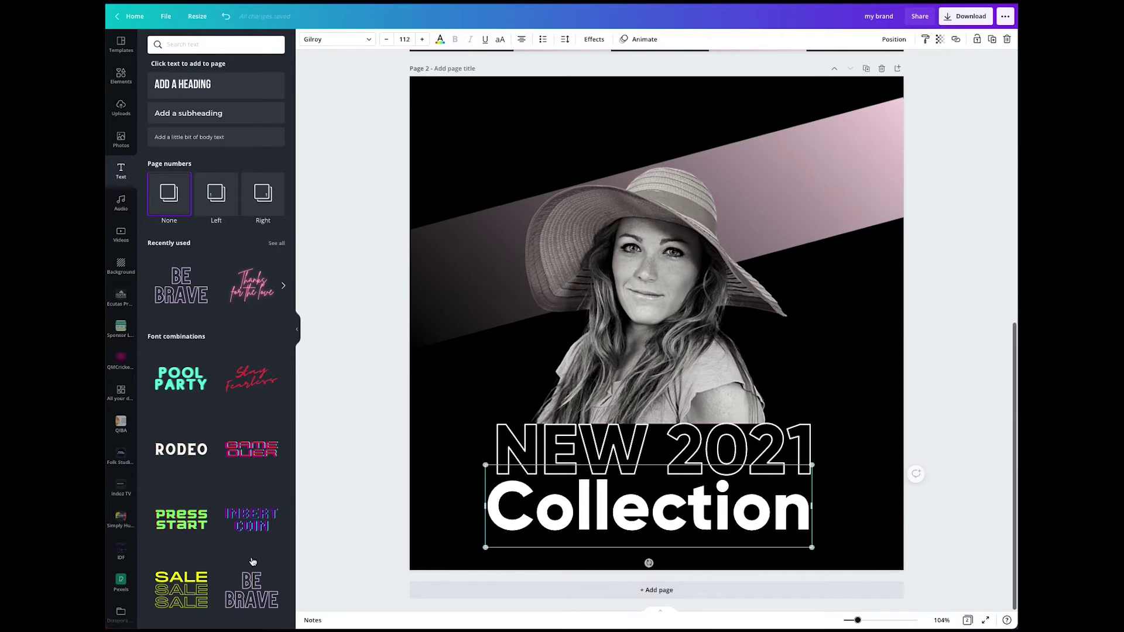
pyautogui.moveTo(486, 549); pyautogui.dragTo(496, 545)
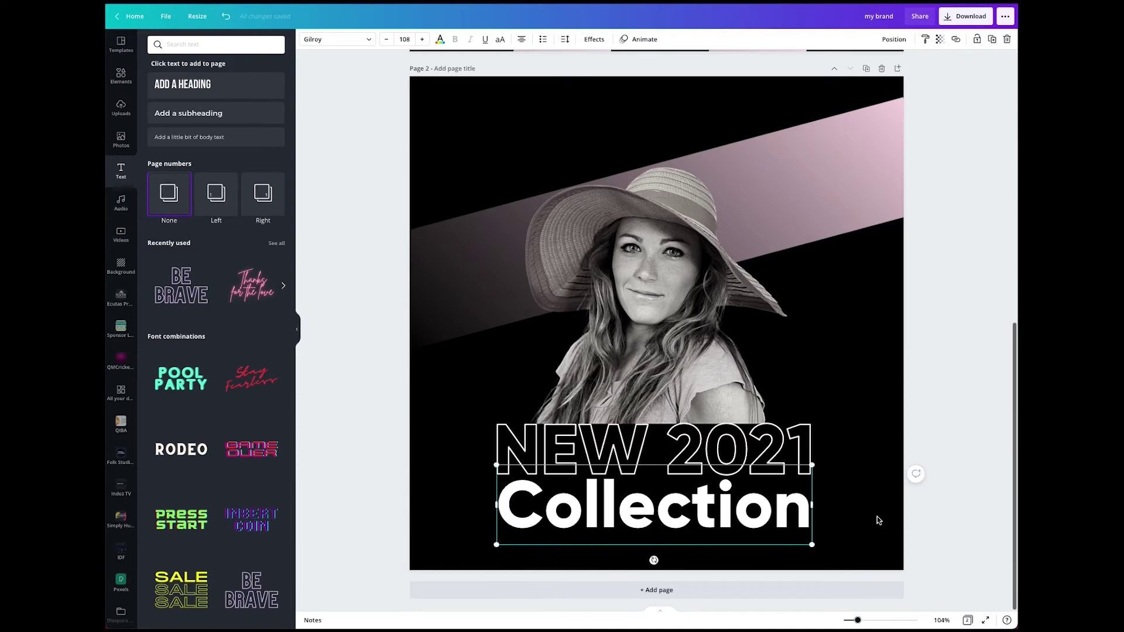
pyautogui.click(939, 441)
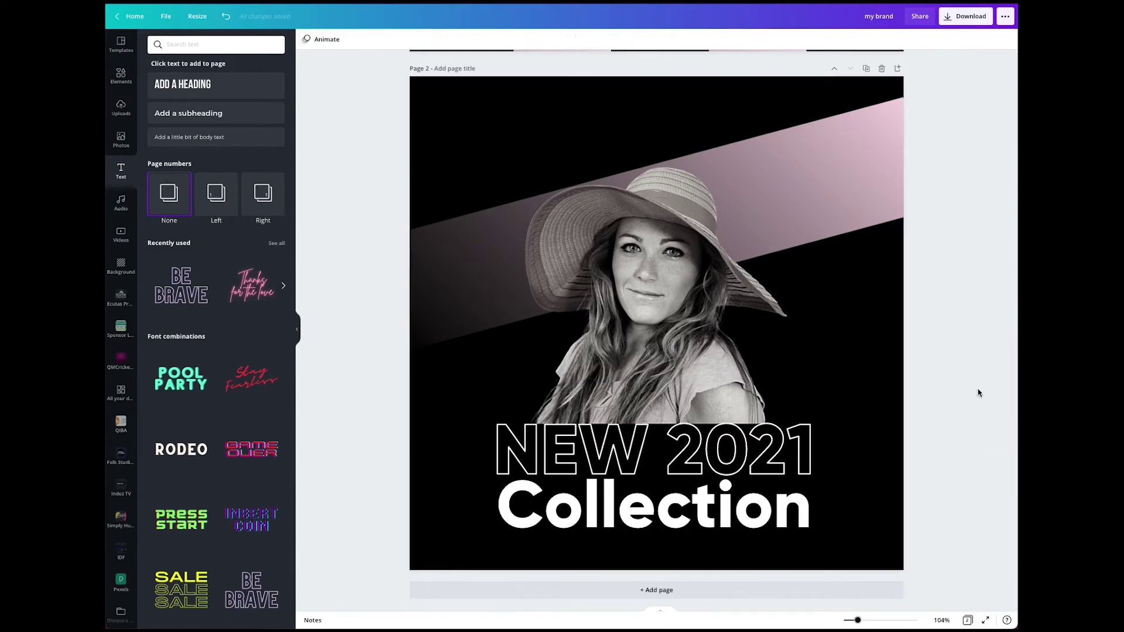
# Duplicate page 2 and change the Collection heading on the copy to uppercase.
pyautogui.click(865, 69)
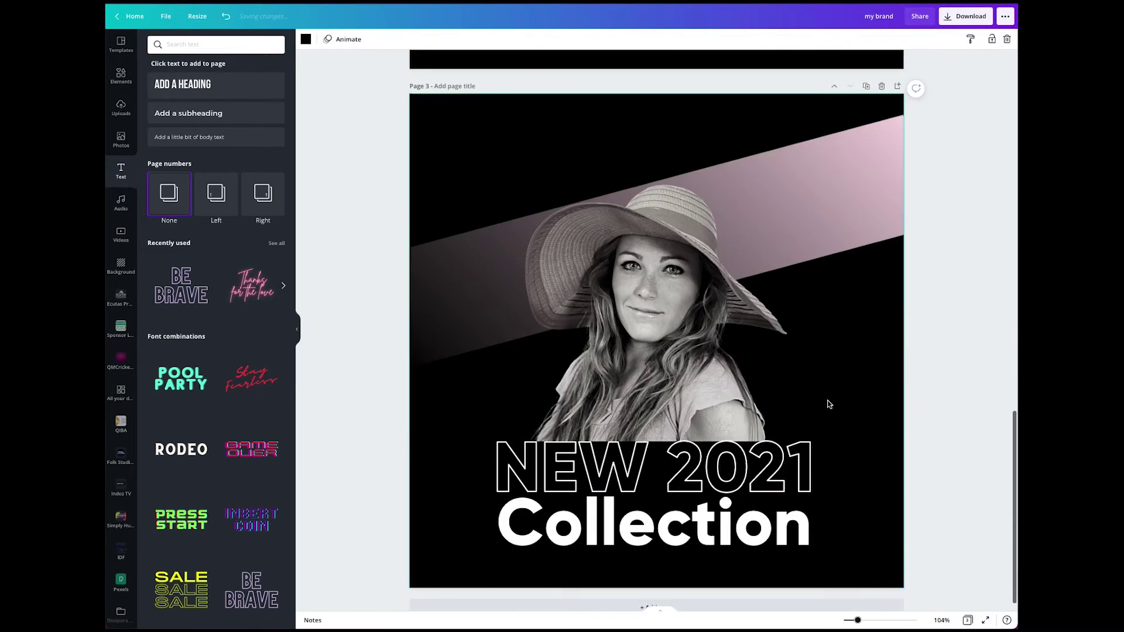
pyautogui.click(651, 548)
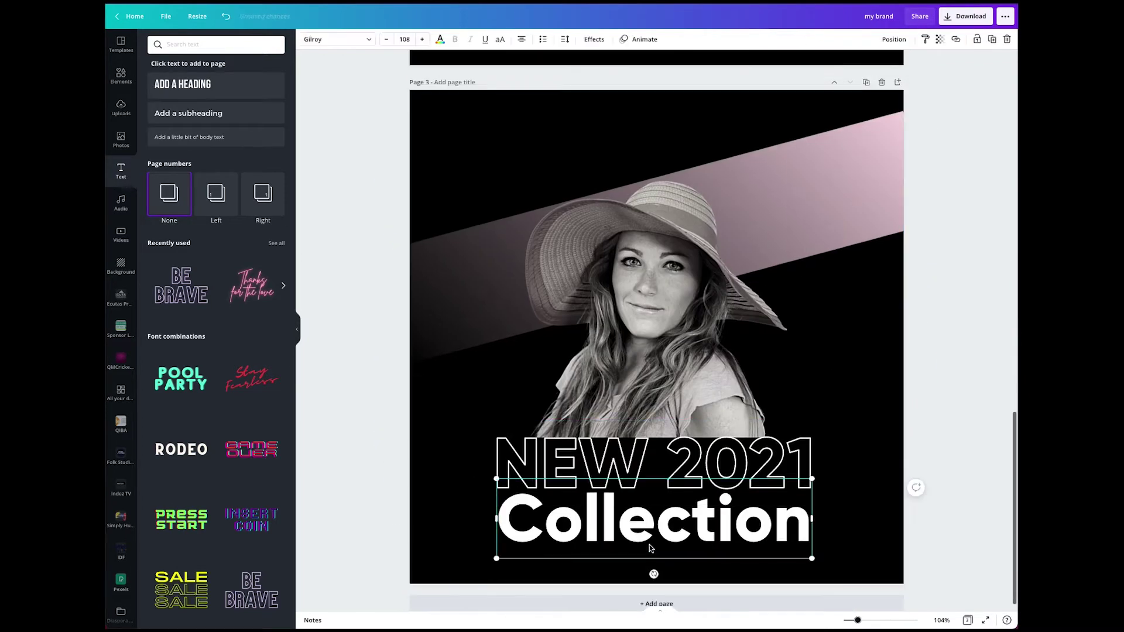
pyautogui.click(500, 40)
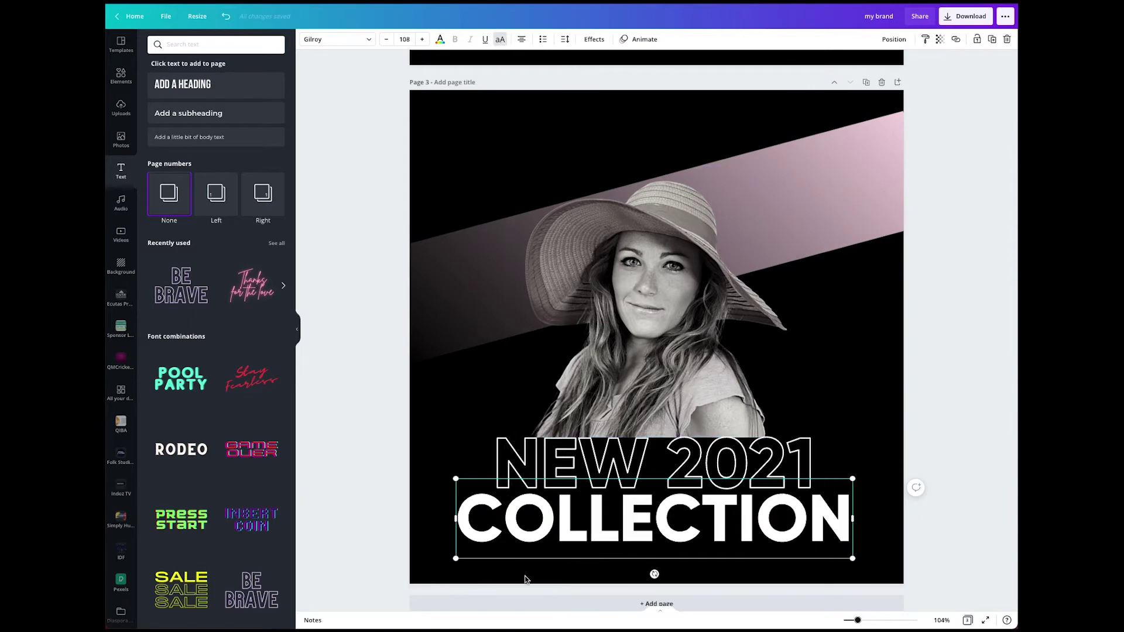
# Try shrinking page 3's COLLECTION heading to size 97.5 to line up its left edge with NEW 2021, and undo the resize.
pyautogui.moveTo(456, 559); pyautogui.dragTo(496, 550)
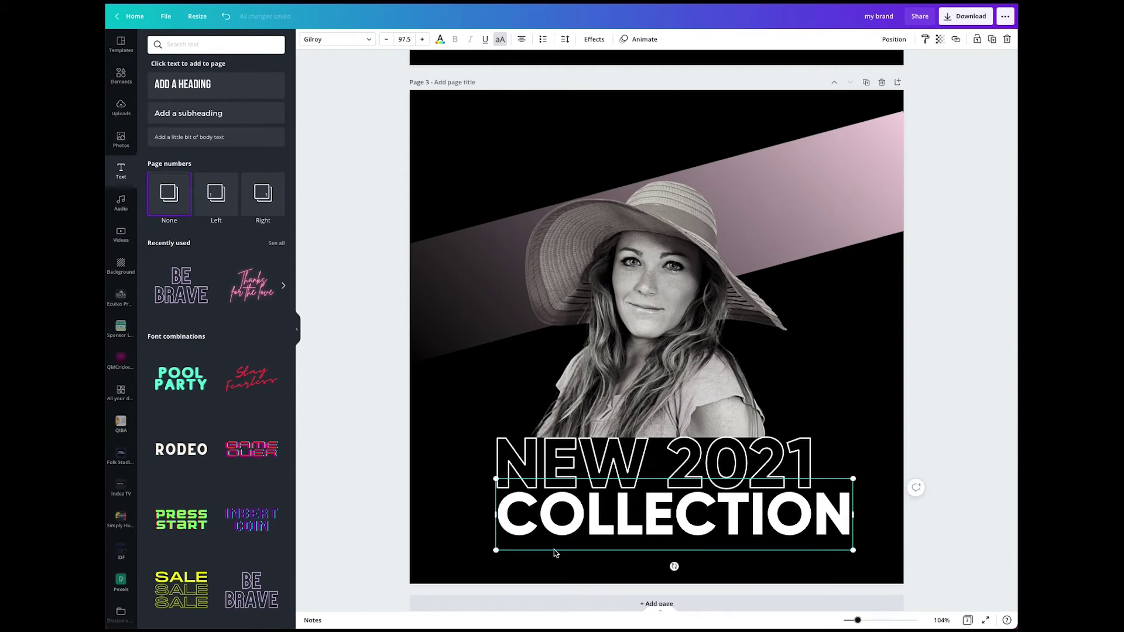
pyautogui.hotkey('ctrl', 'z')
pyautogui.click(931, 420)
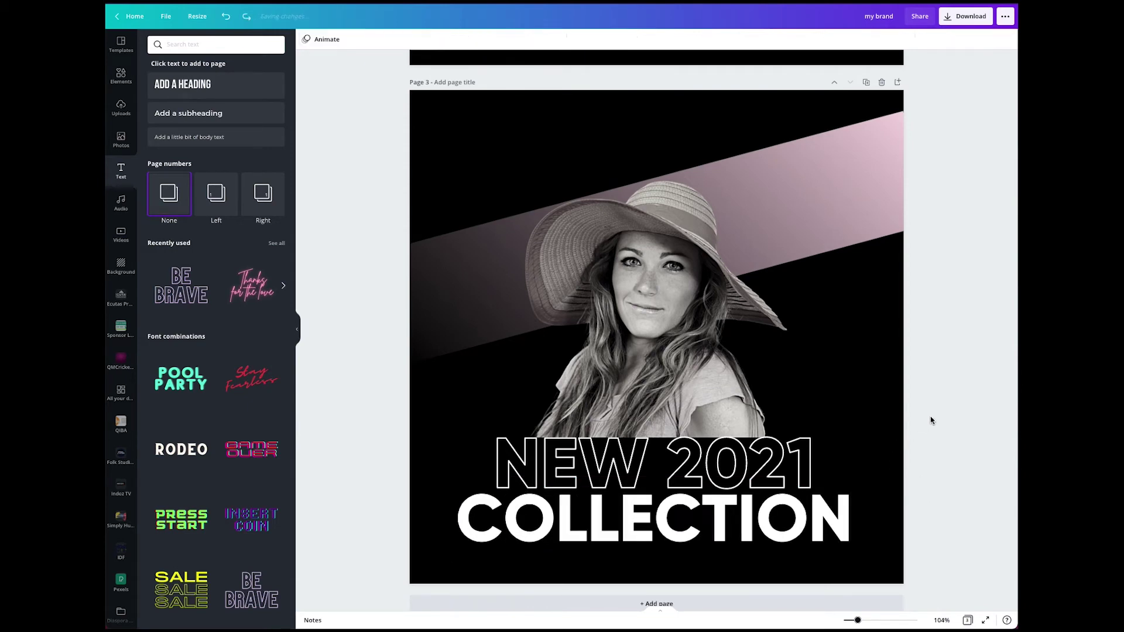
pyautogui.scroll(1, 958, 416)
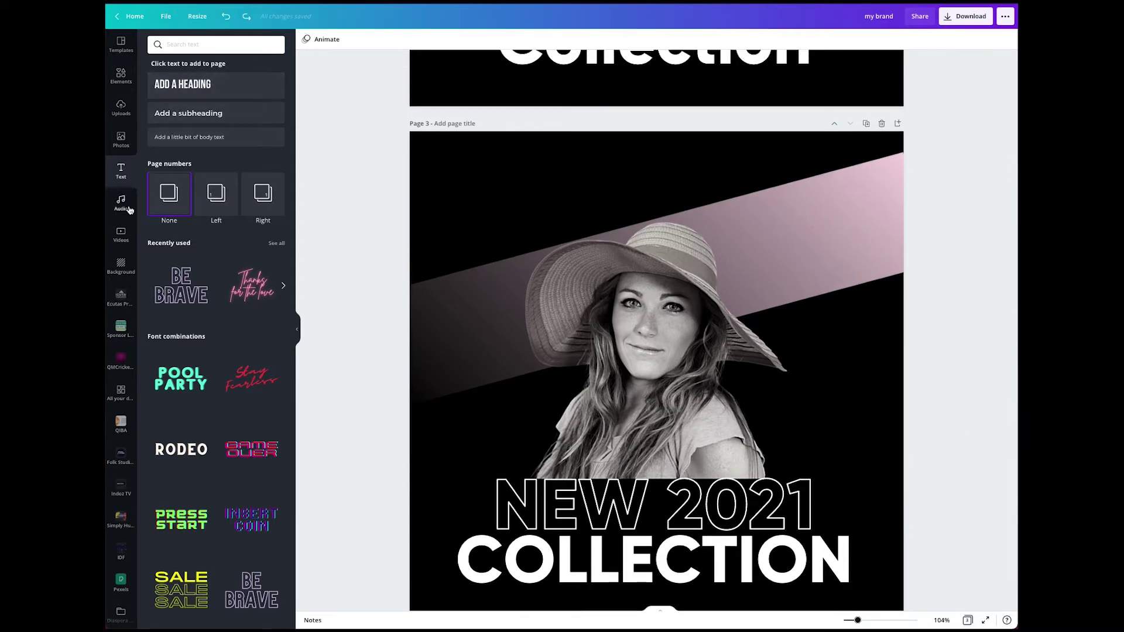
# Search the elements for logo and add the round starred badge frame to page 3.
pyautogui.click(123, 112)
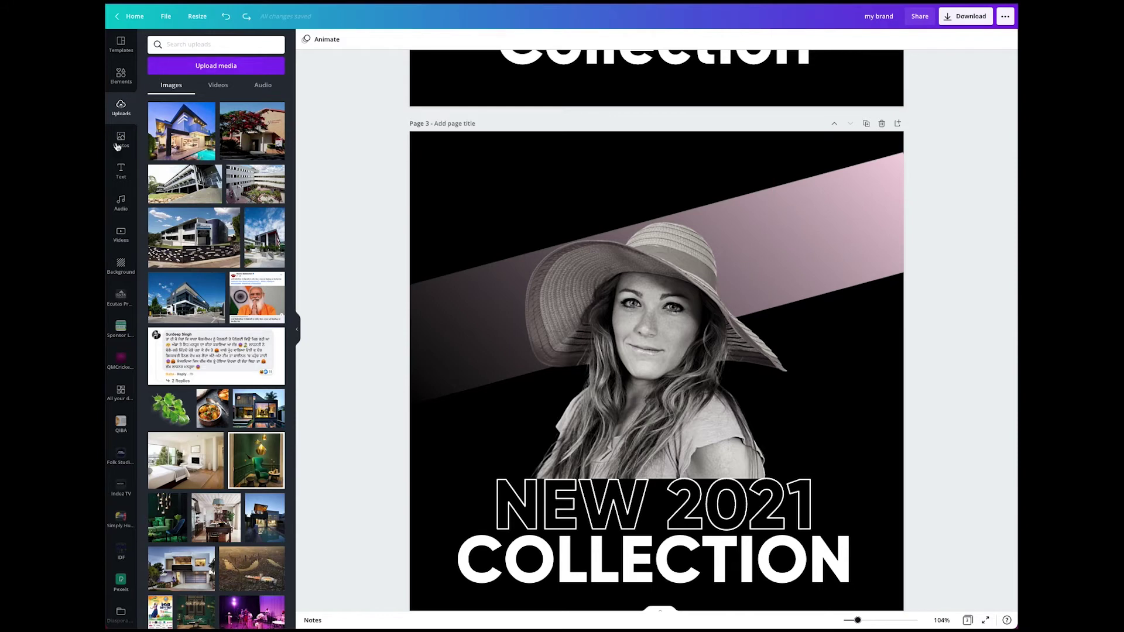
pyautogui.click(120, 76)
pyautogui.click(209, 44)
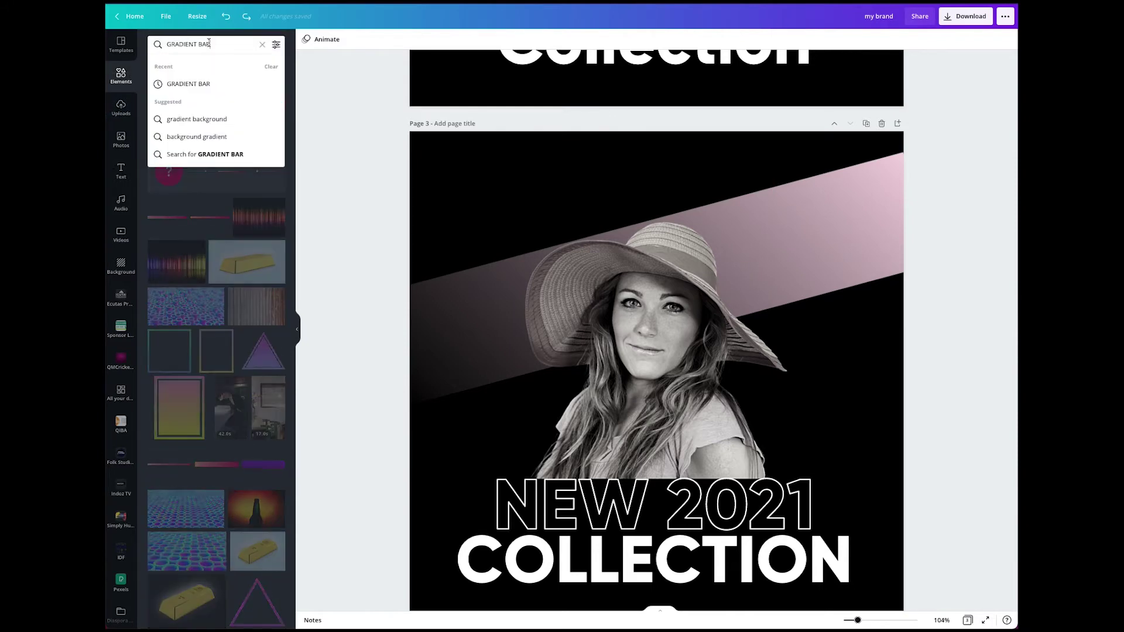
pyautogui.write('logo')
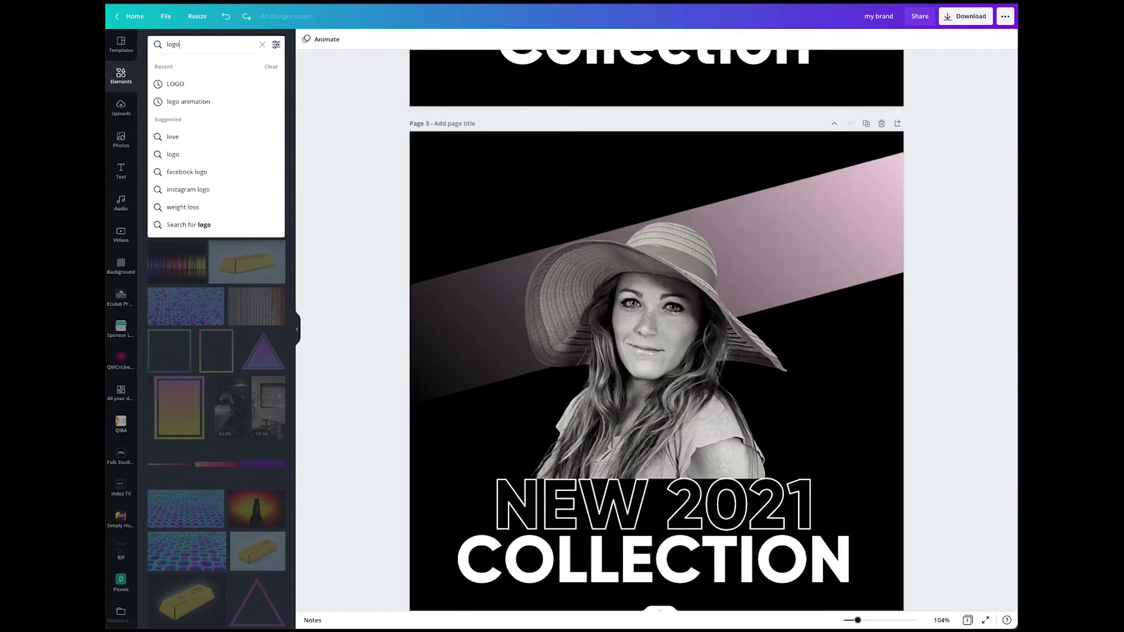
pyautogui.press('Return')
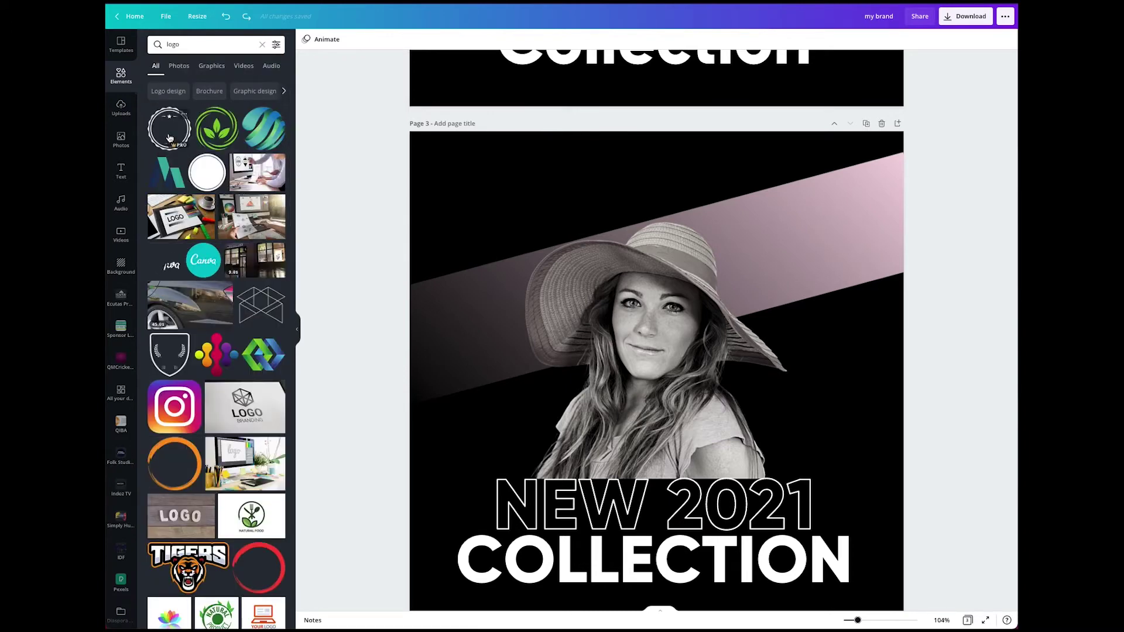
pyautogui.click(169, 137)
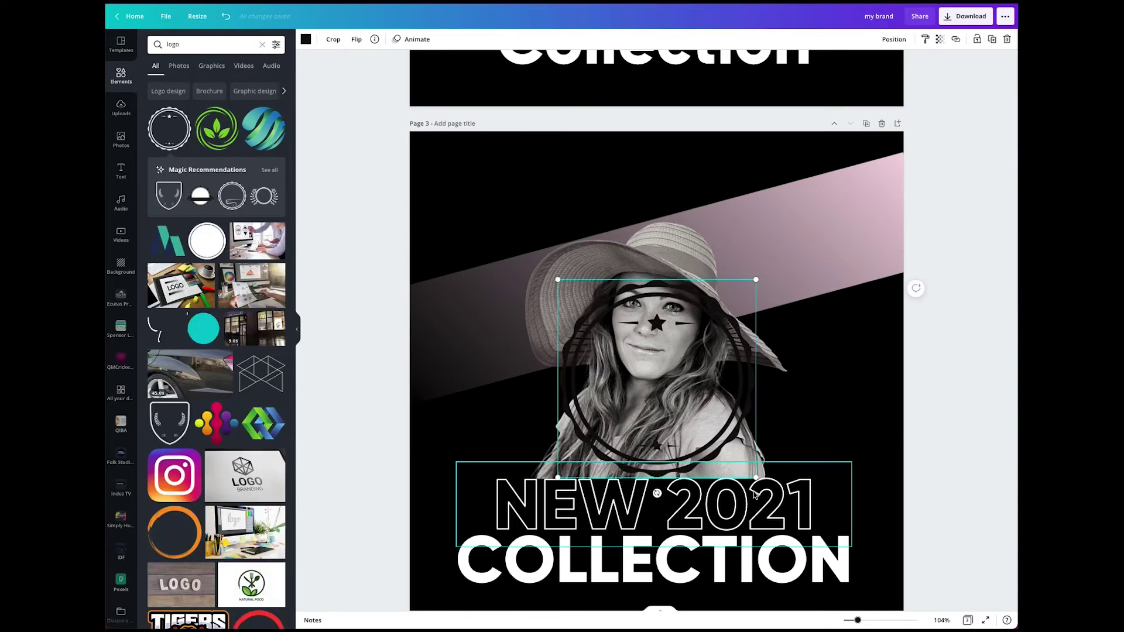
# Shrink the badge into page 3's upper-left corner and recolour it with the document's light pink.
pyautogui.moveTo(754, 475); pyautogui.dragTo(482, 196)
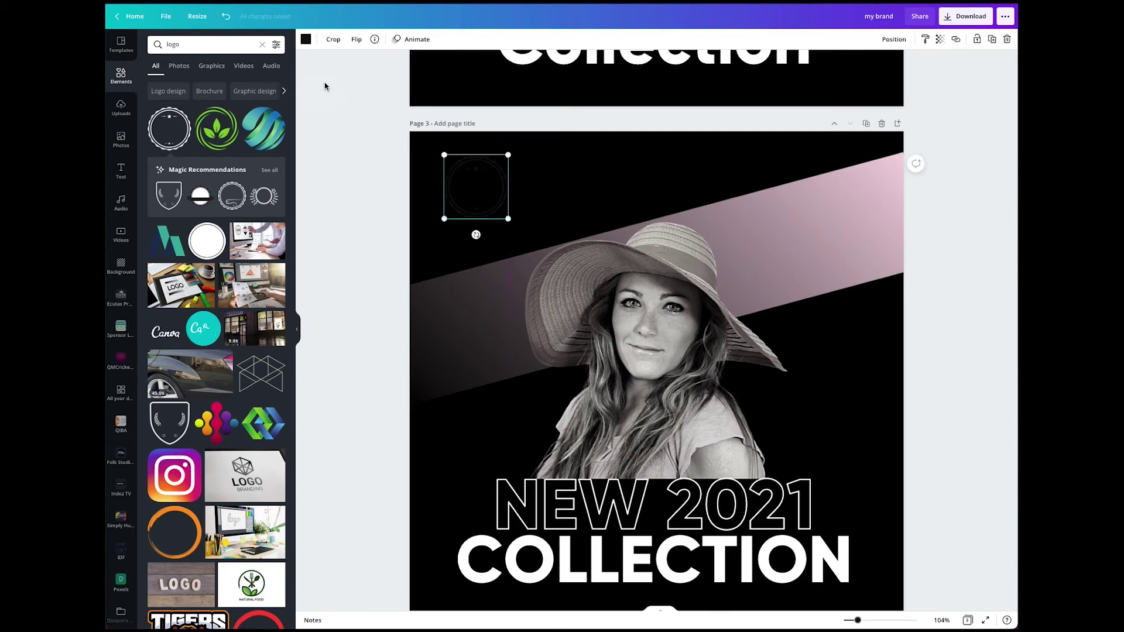
pyautogui.click(305, 39)
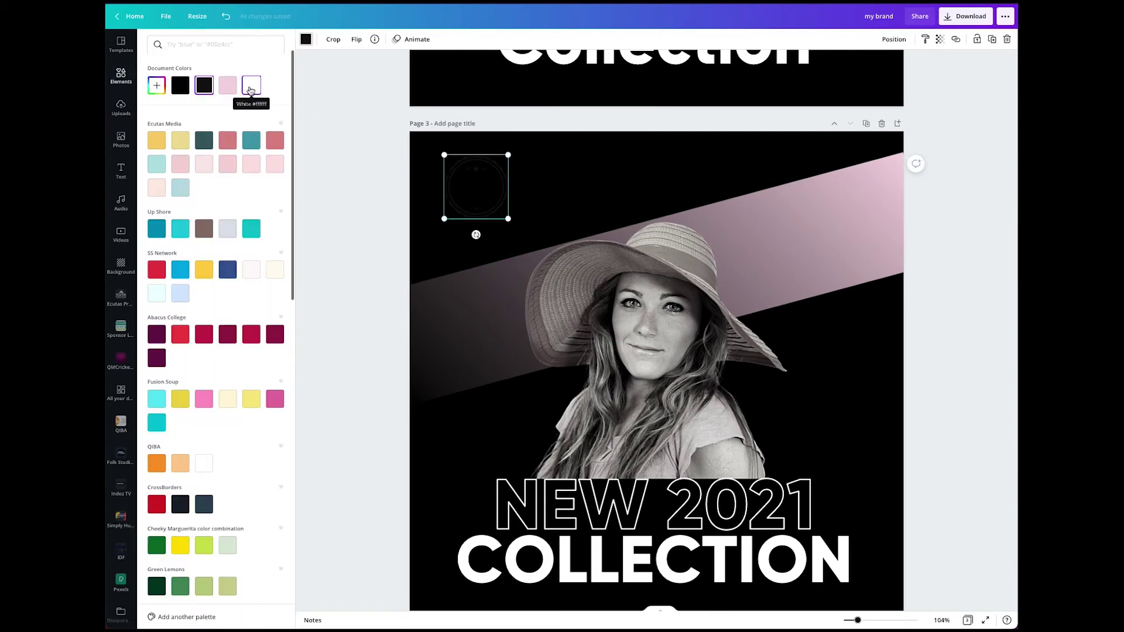
pyautogui.click(227, 85)
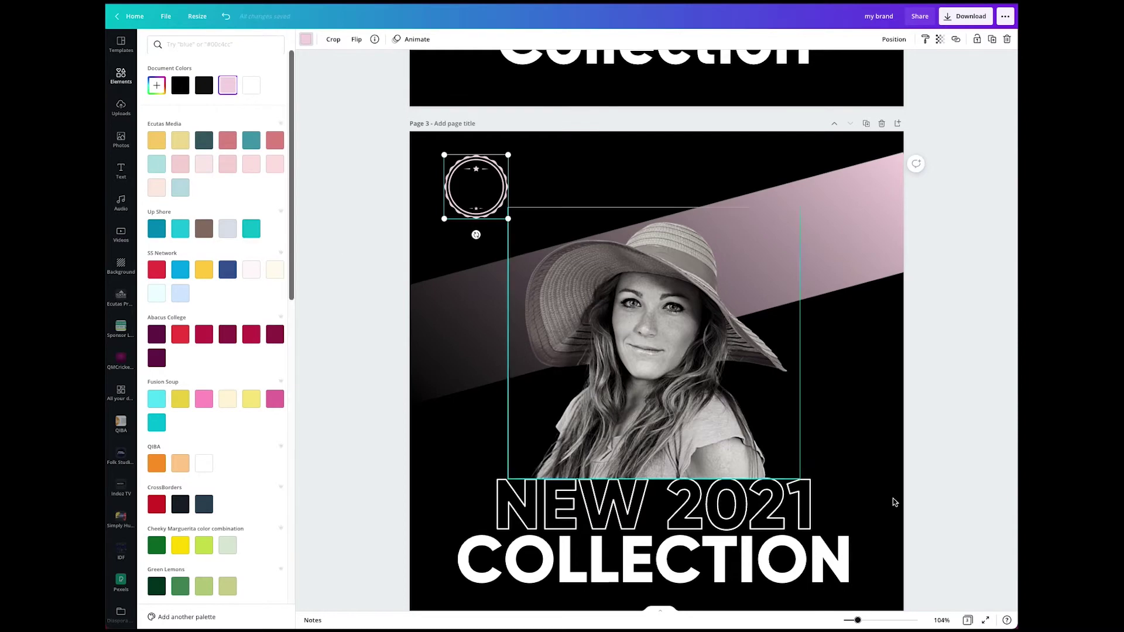
pyautogui.click(939, 468)
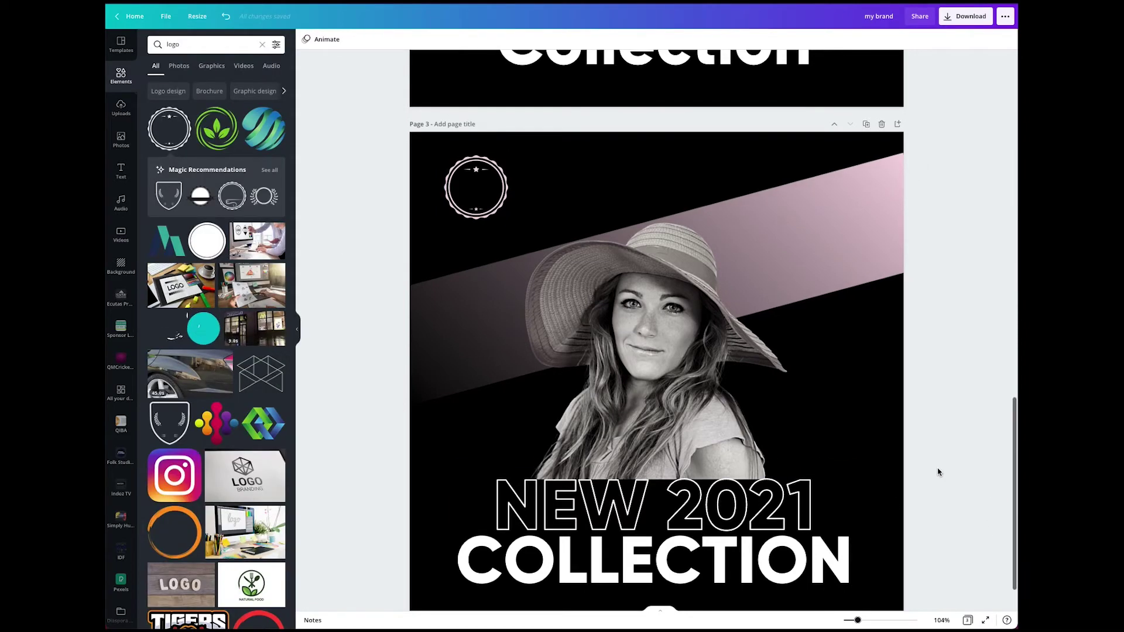
# Duplicate page 3 and delete the woman's photo from the copy.
pyautogui.scroll(10, 944, 486)
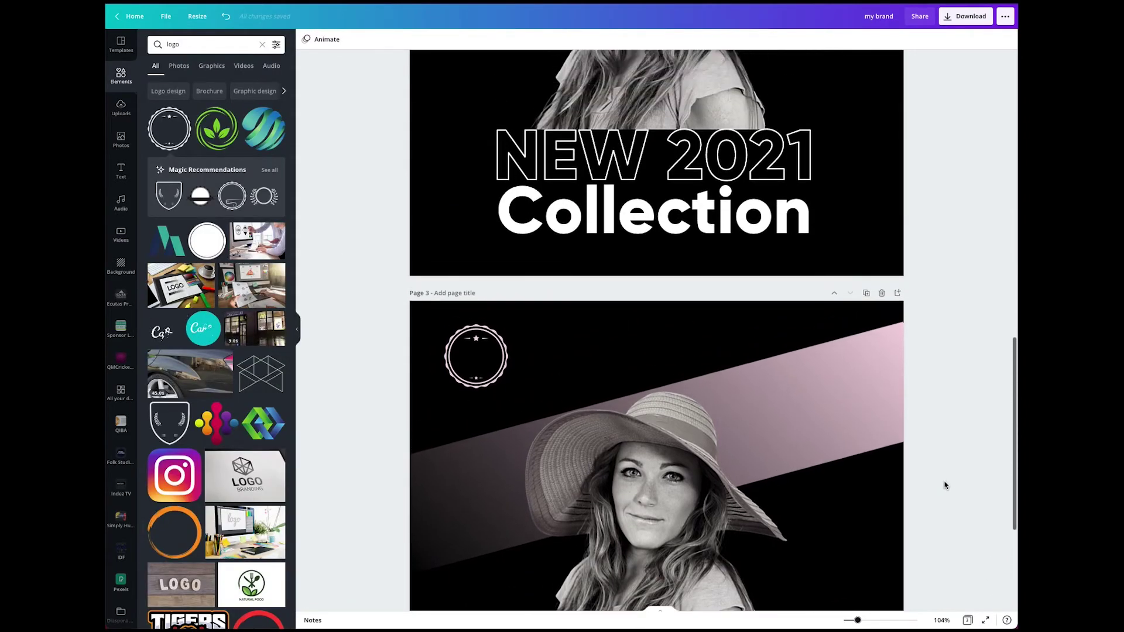
pyautogui.scroll(-5, 944, 485)
pyautogui.scroll(-3, 944, 485)
pyautogui.scroll(11, 944, 485)
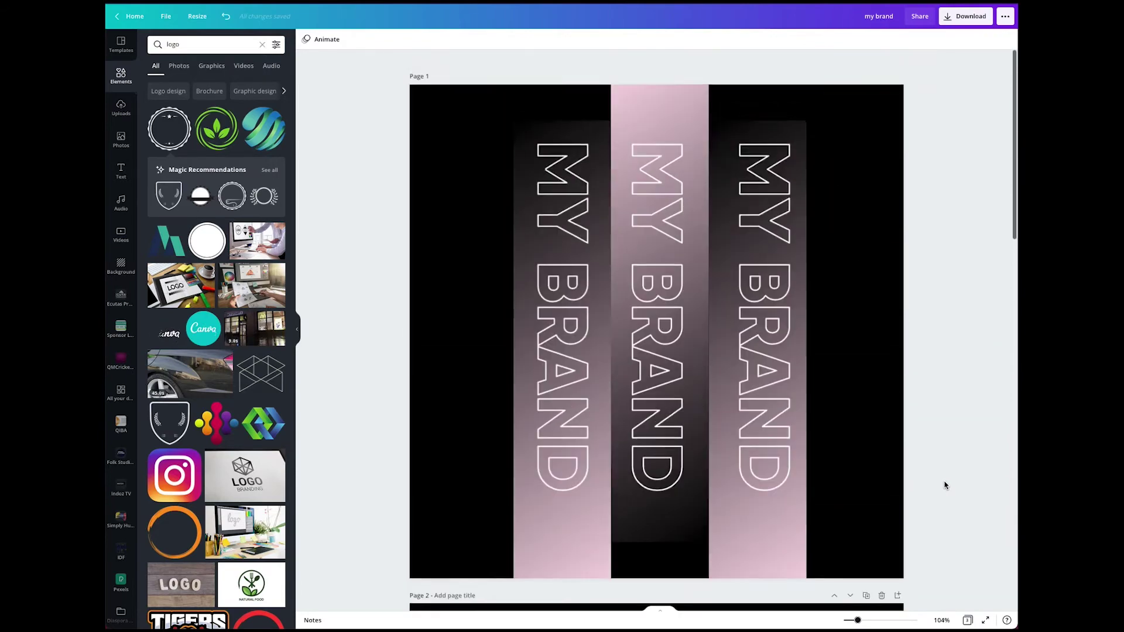
pyautogui.scroll(-12, 944, 486)
pyautogui.scroll(-4, 944, 485)
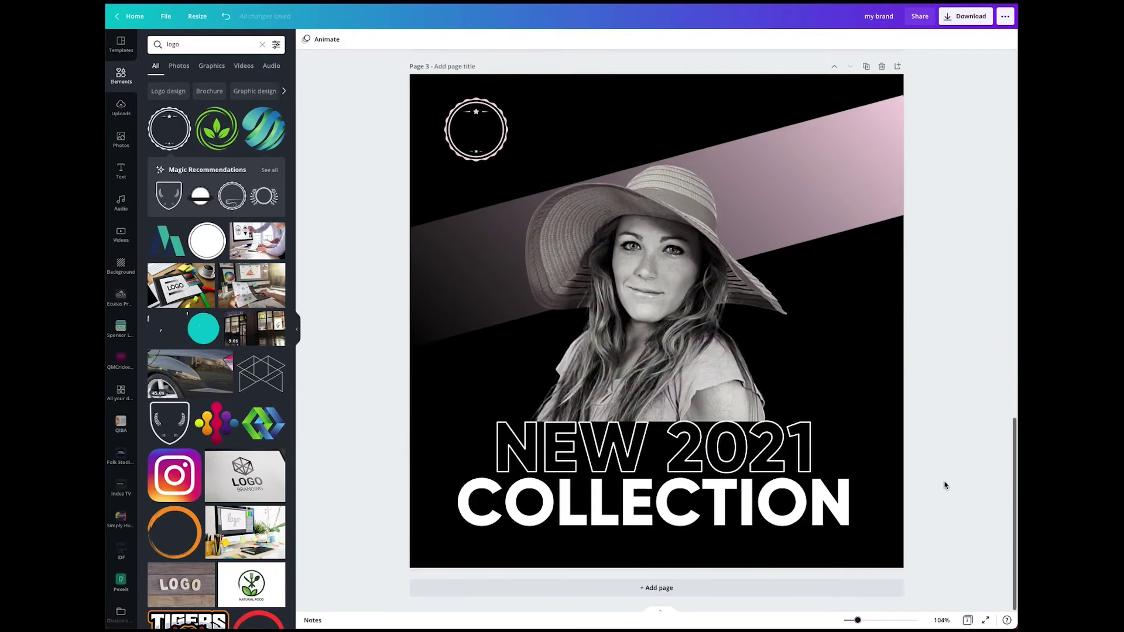
pyautogui.click(864, 66)
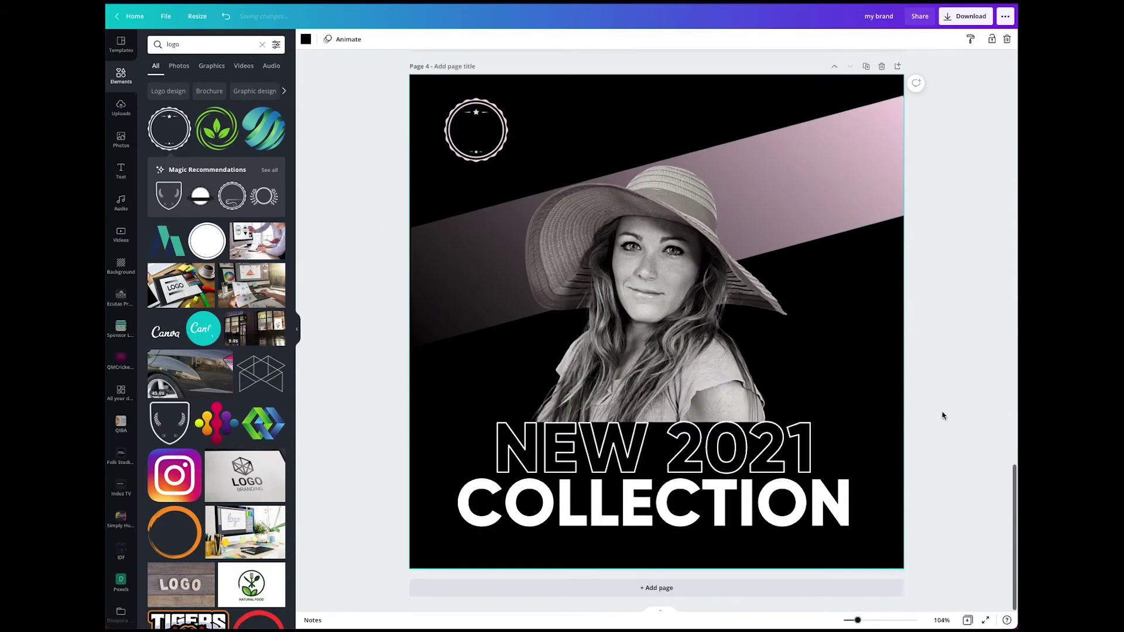
pyautogui.click(721, 367)
pyautogui.press('Delete')
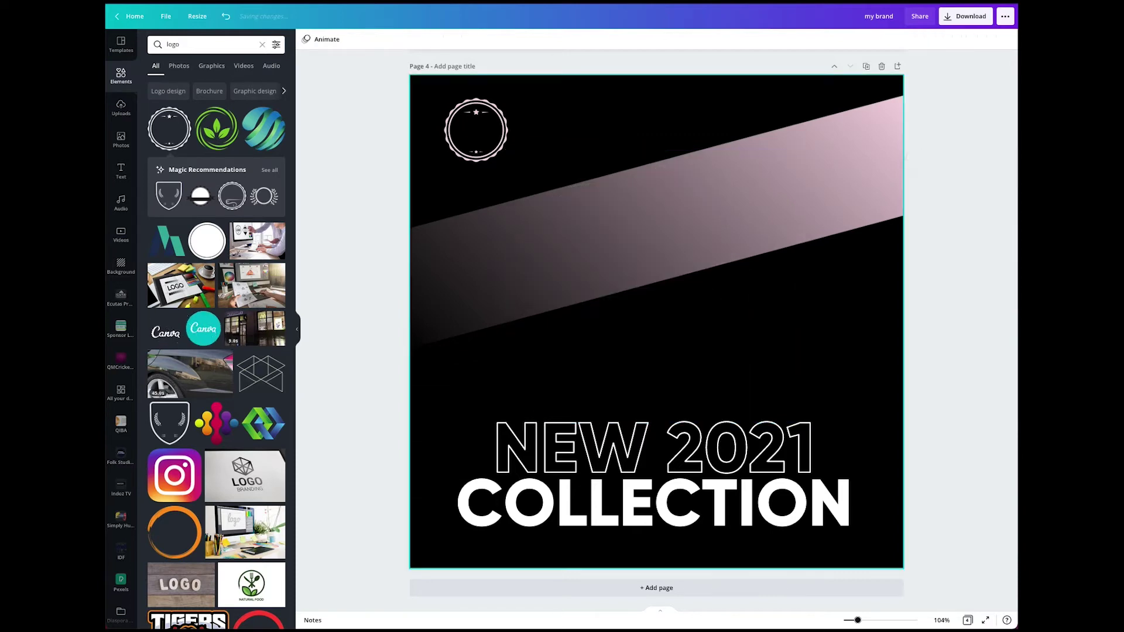
# Duplicate page 4's gradient bar twice and stack the copies directly below it as parallel diagonal bands.
pyautogui.click(588, 269)
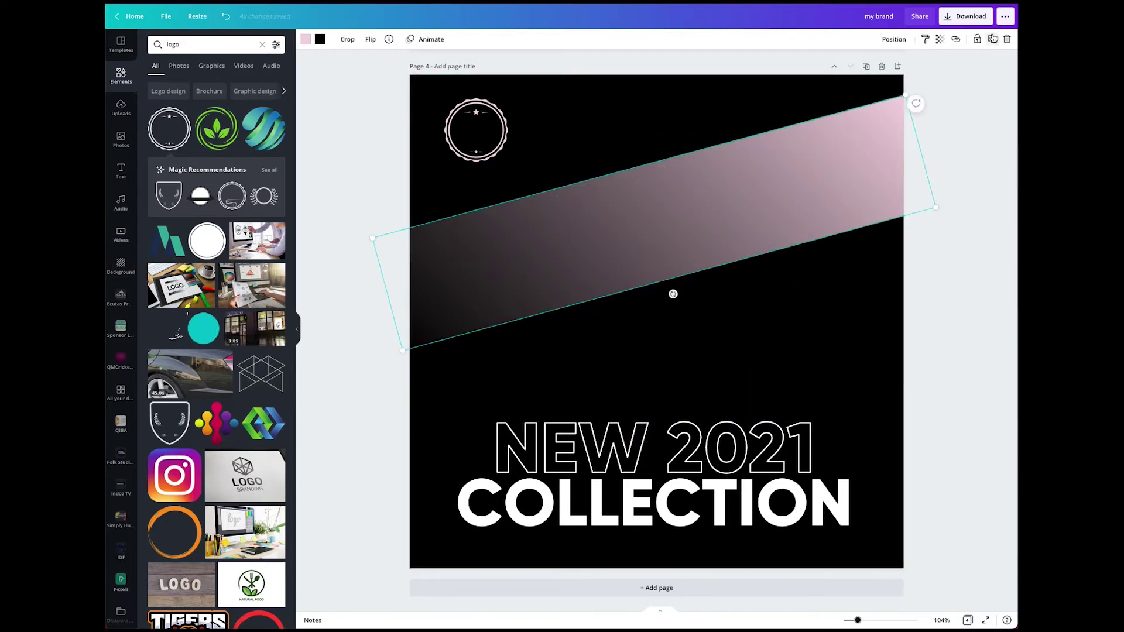
pyautogui.hotkey('ctrl', 'd')
pyautogui.moveTo(663, 245); pyautogui.dragTo(665, 348)
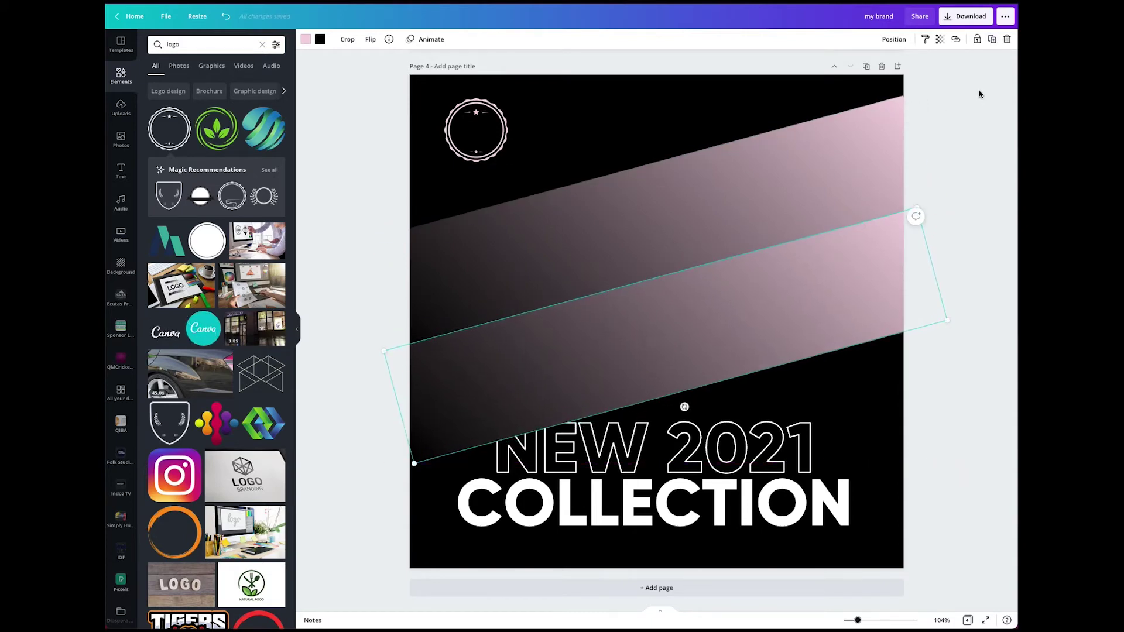
pyautogui.click(992, 39)
pyautogui.moveTo(785, 325); pyautogui.dragTo(752, 446)
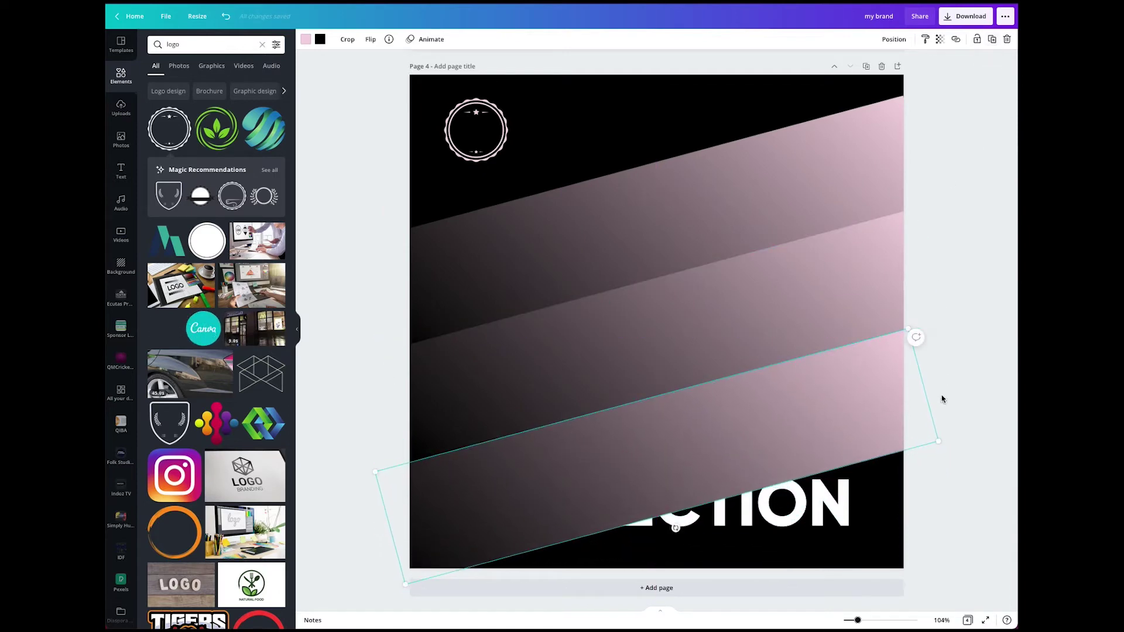
pyautogui.click(963, 398)
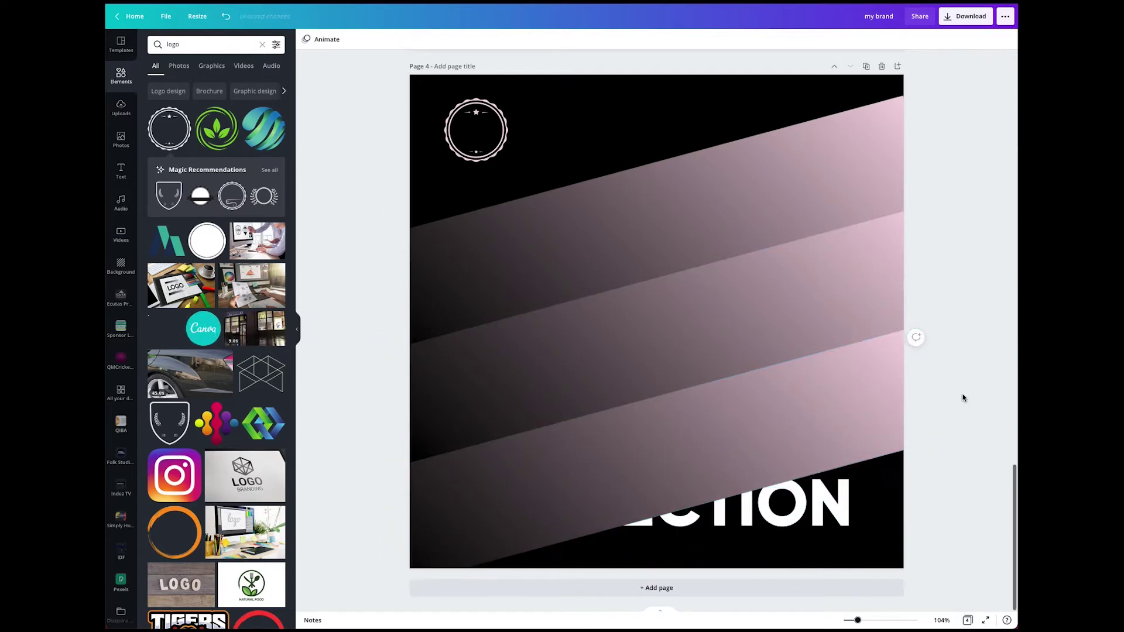
# Bring page 4's COLLECTION heading in front of the bars and tilt it parallel to them on the lowest bar.
pyautogui.click(779, 521)
pyautogui.hotkey('ctrl', ']')
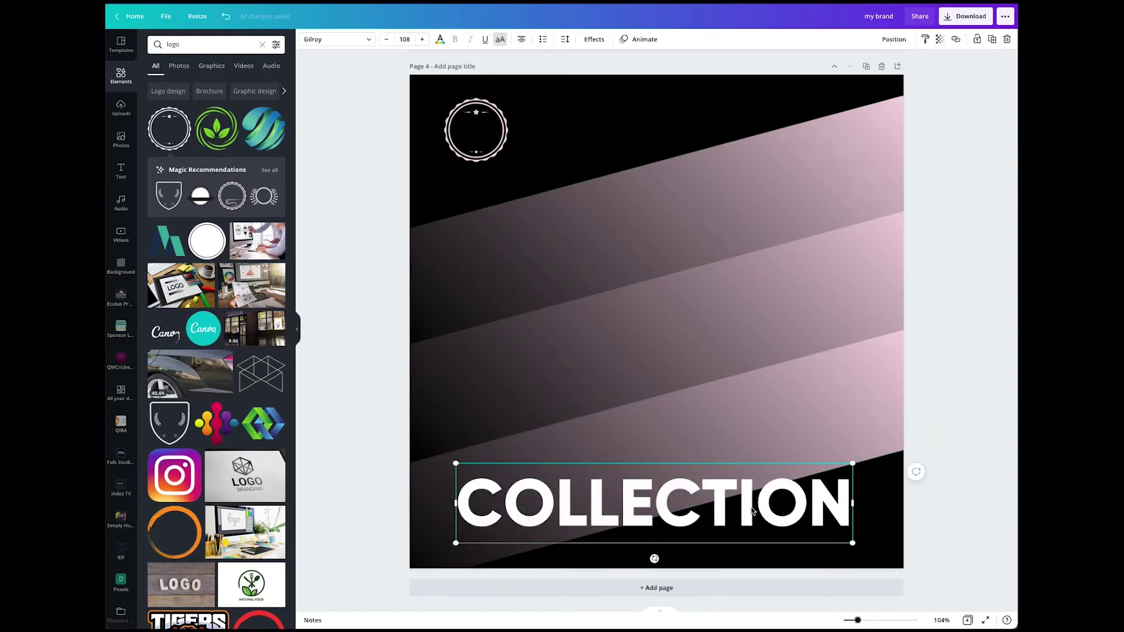
pyautogui.moveTo(751, 511); pyautogui.dragTo(763, 465)
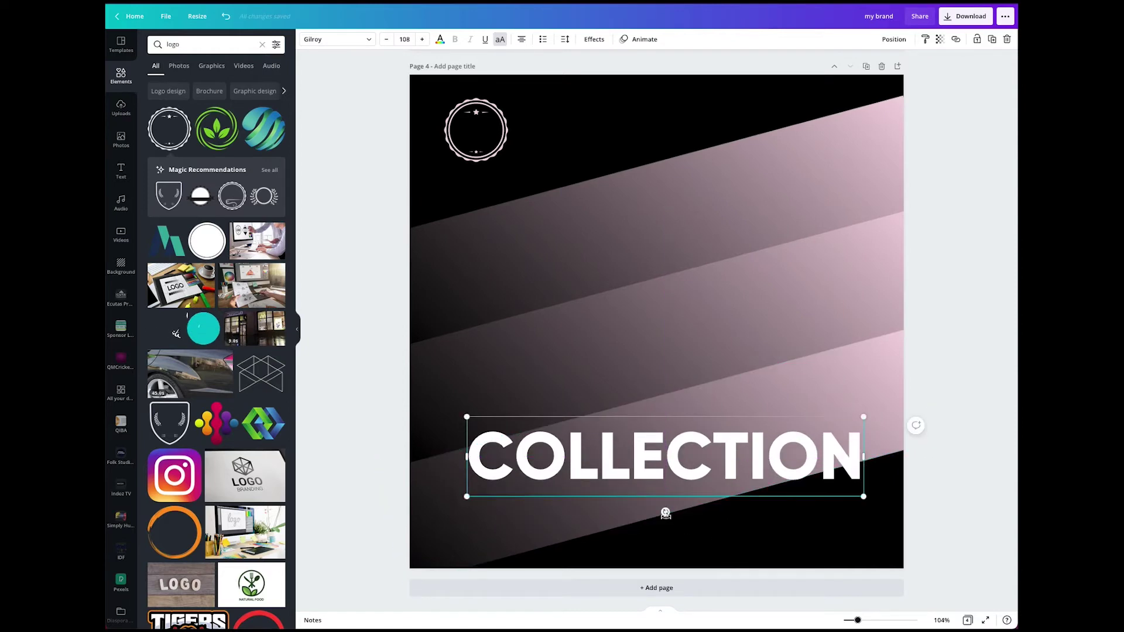
pyautogui.moveTo(665, 513)
pyautogui.mouseDown()
pyautogui.moveTo(697, 517)
pyautogui.moveTo(682, 519)
pyautogui.mouseUp()
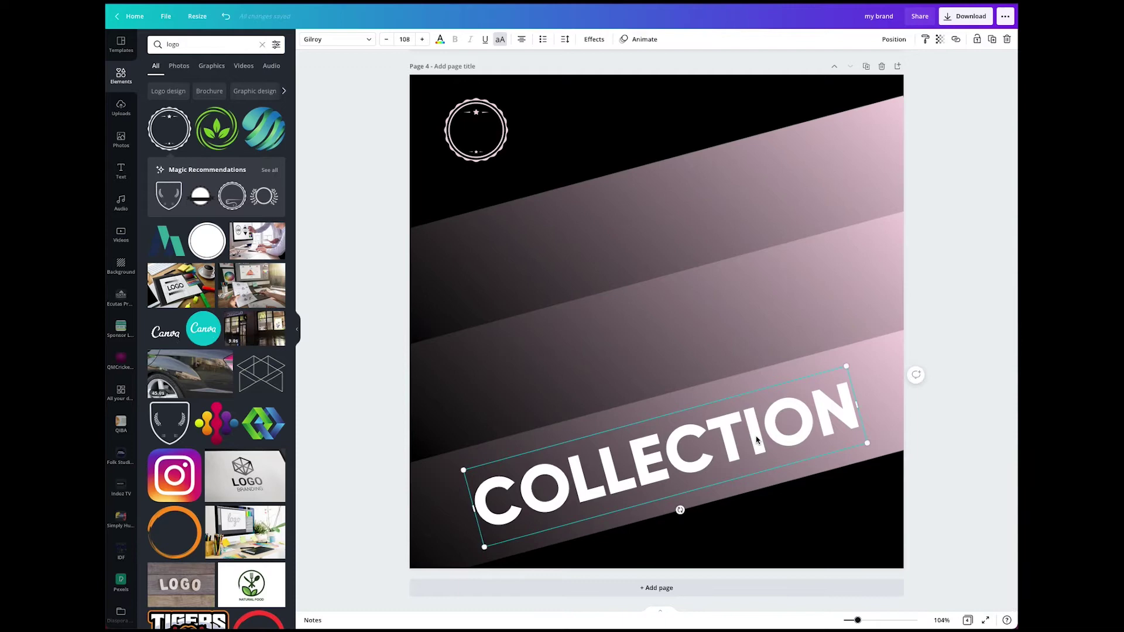
pyautogui.click(937, 304)
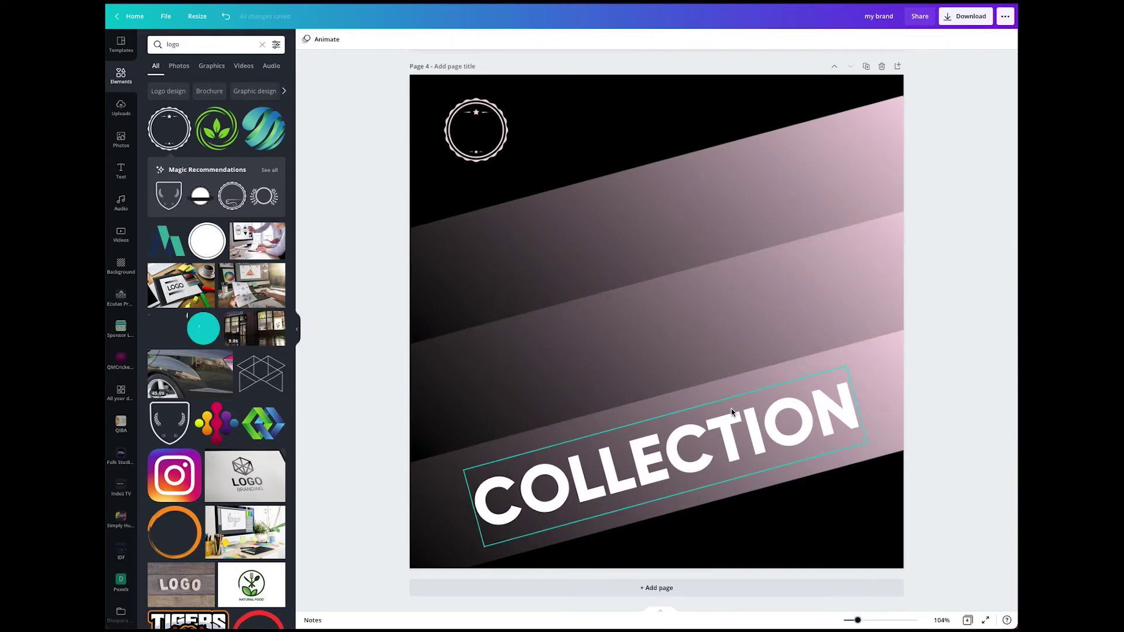
# Lower the bottom gradient bar on page 4 and bring NEW 2021 to the front, positioned above COLLECTION.
pyautogui.moveTo(705, 388); pyautogui.dragTo(673, 422)
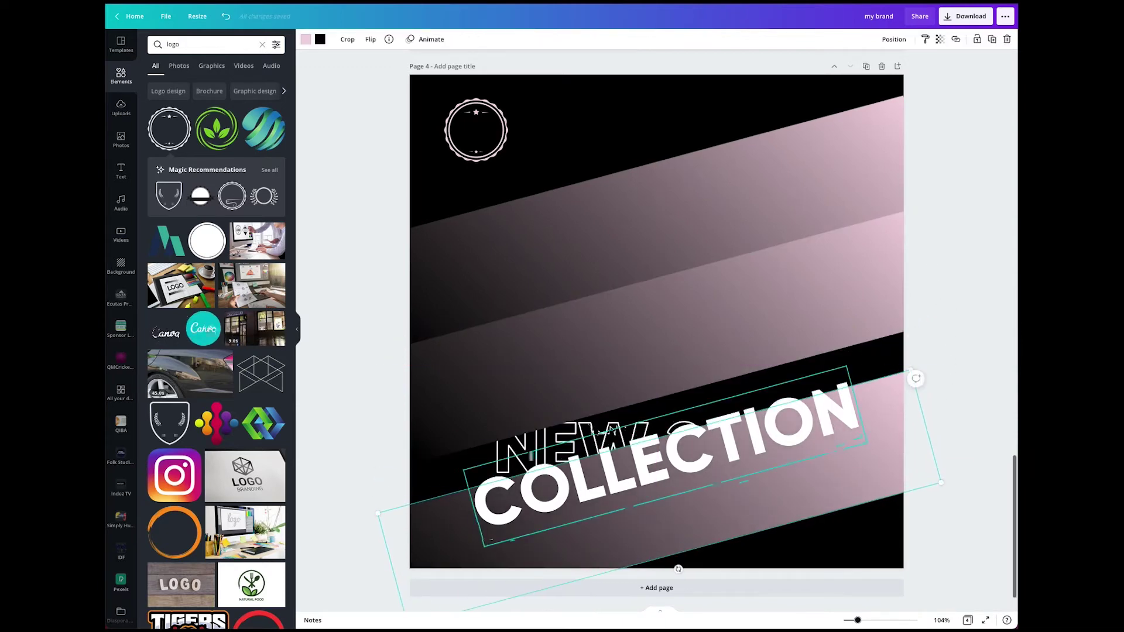
pyautogui.click(672, 421)
pyautogui.moveTo(659, 503); pyautogui.dragTo(660, 433)
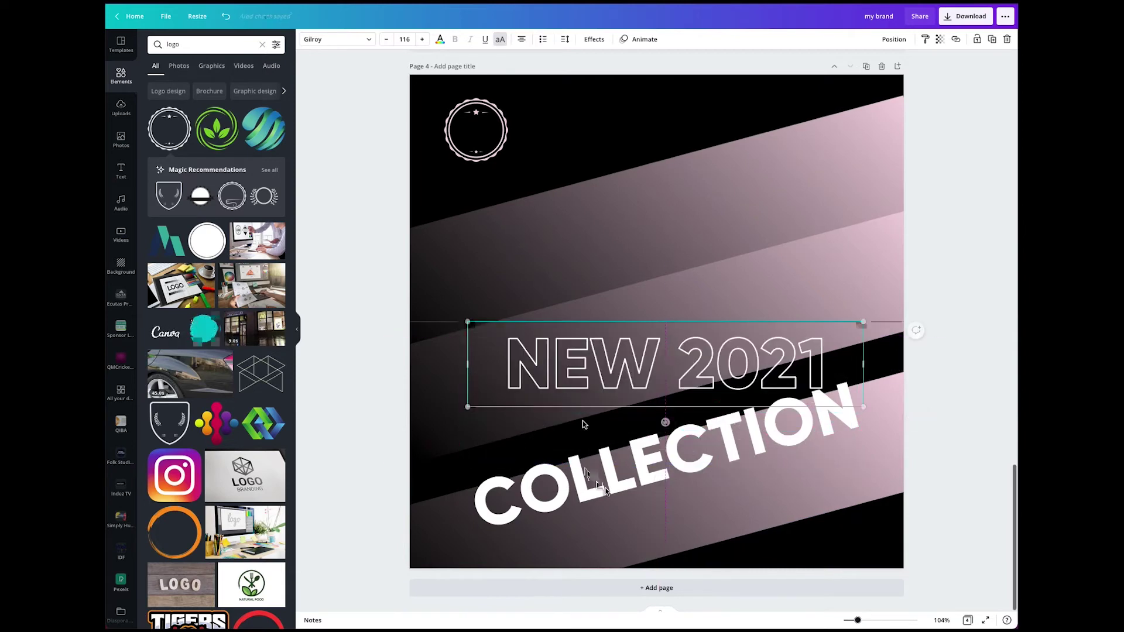
# Move COLLECTION down onto the bottom bar and lower the middle bar until it meets the bottom one.
pyautogui.moveTo(611, 486); pyautogui.dragTo(622, 525)
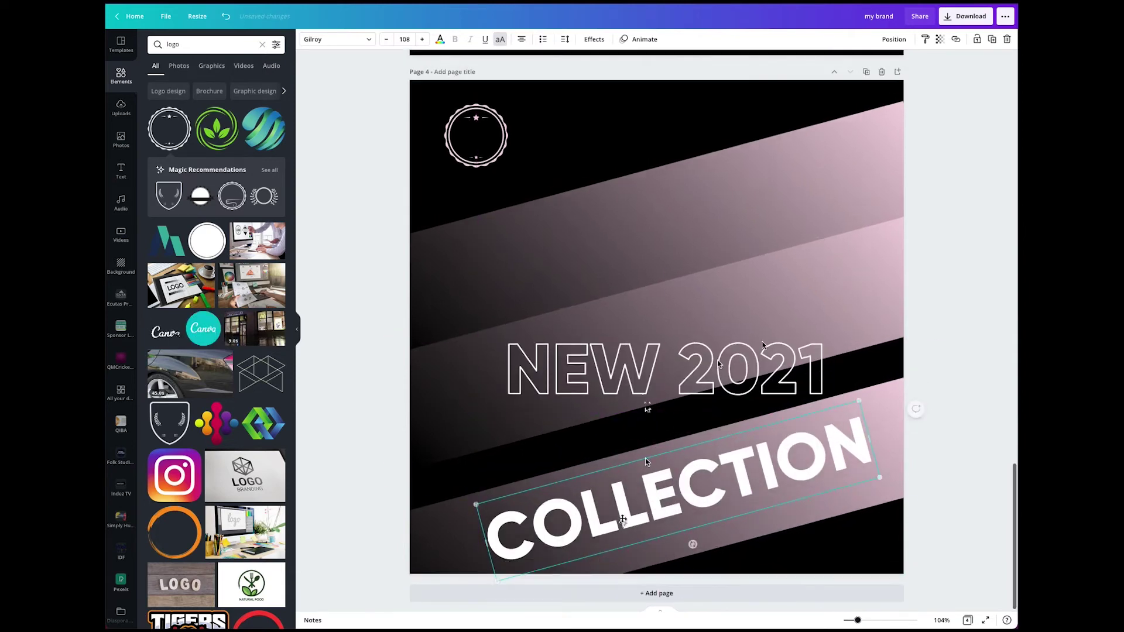
pyautogui.moveTo(824, 286); pyautogui.dragTo(831, 359)
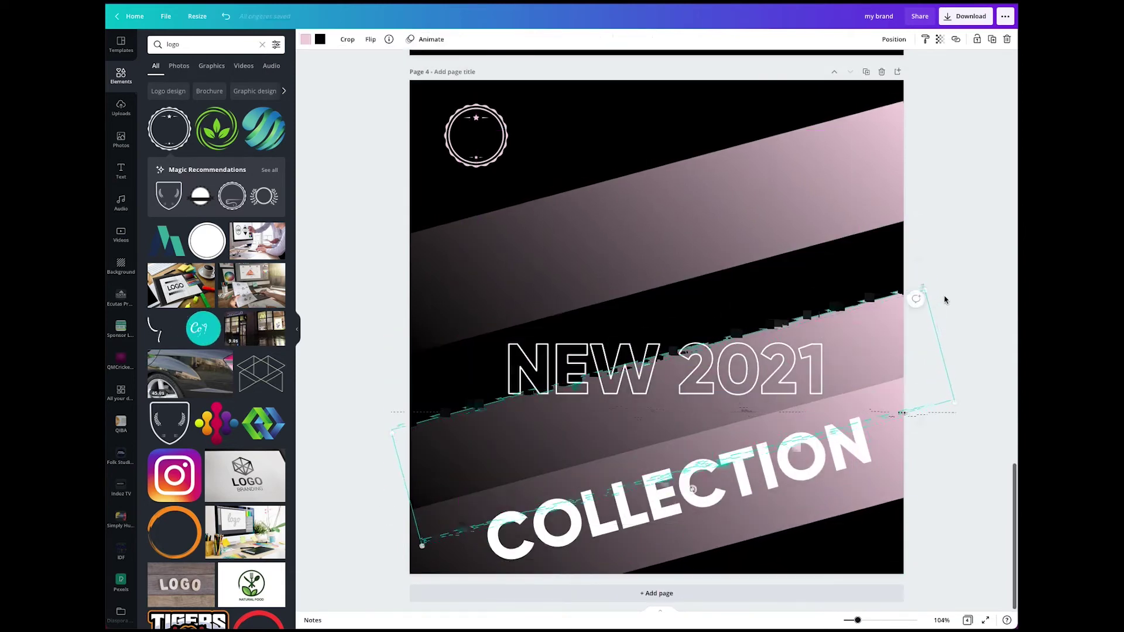
pyautogui.click(953, 275)
# Tilt the NEW 2021 heading parallel to the bars and place it on the middle bar above COLLECTION.
pyautogui.click(616, 401)
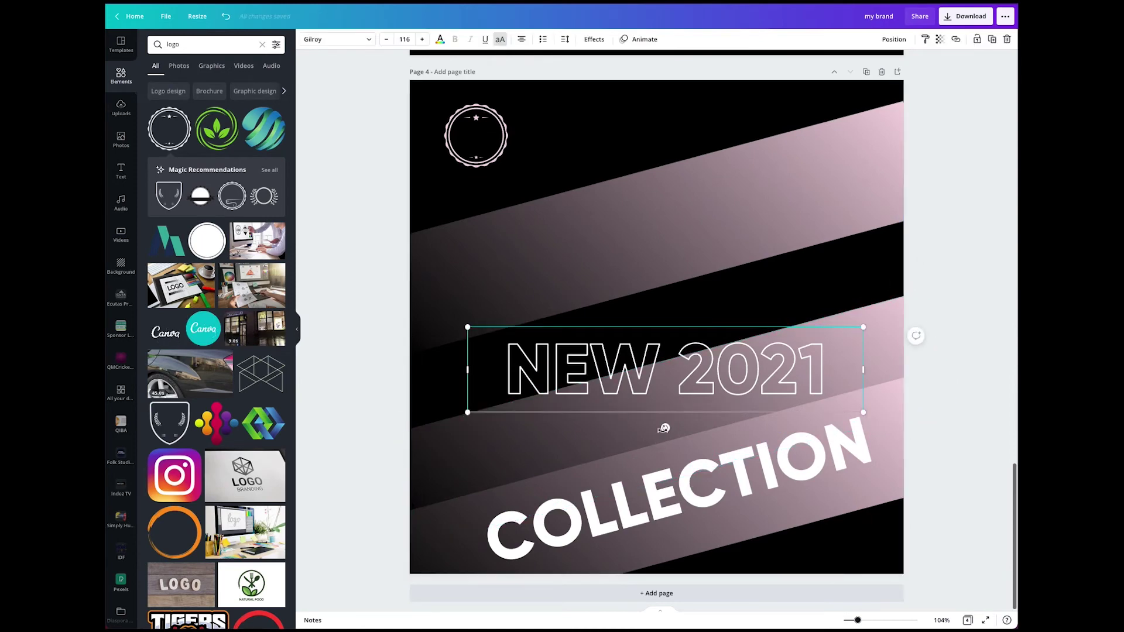
pyautogui.moveTo(665, 427); pyautogui.dragTo(680, 427)
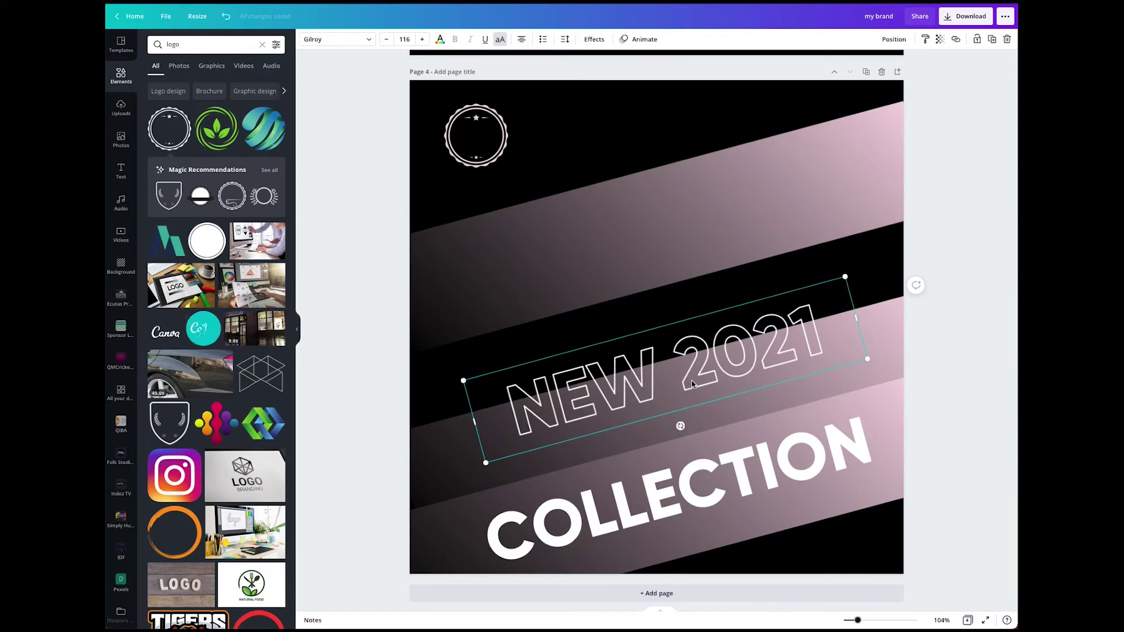
pyautogui.moveTo(691, 380); pyautogui.dragTo(692, 416)
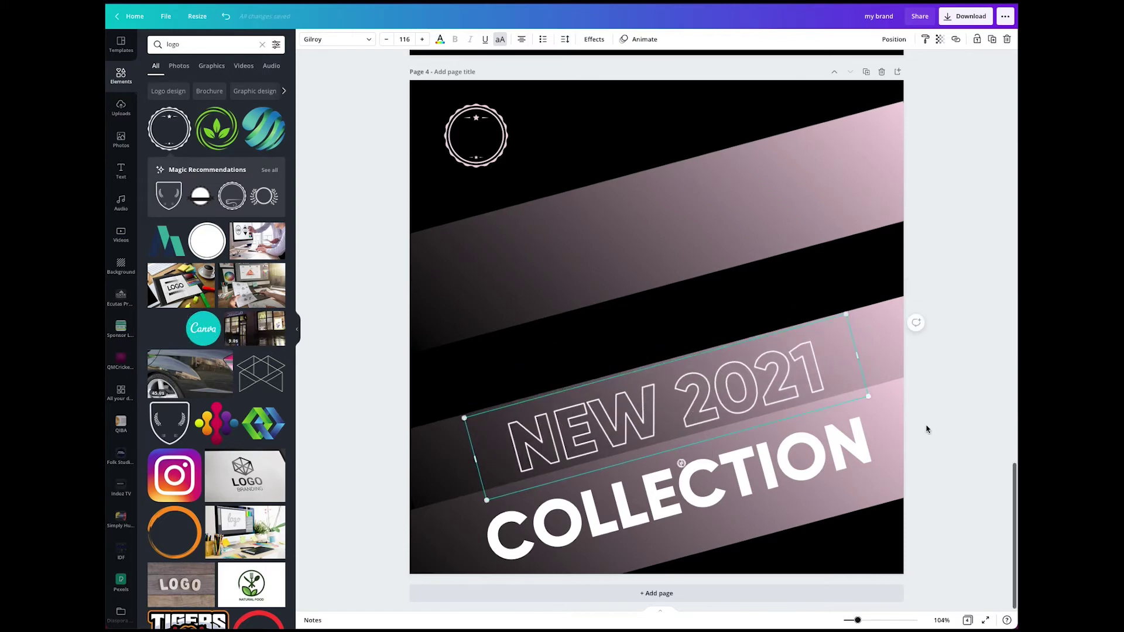
# Move the top gradient bar up into page 4's upper-left corner and shift the bottom bar slightly lower.
pyautogui.moveTo(765, 213); pyautogui.dragTo(684, 75)
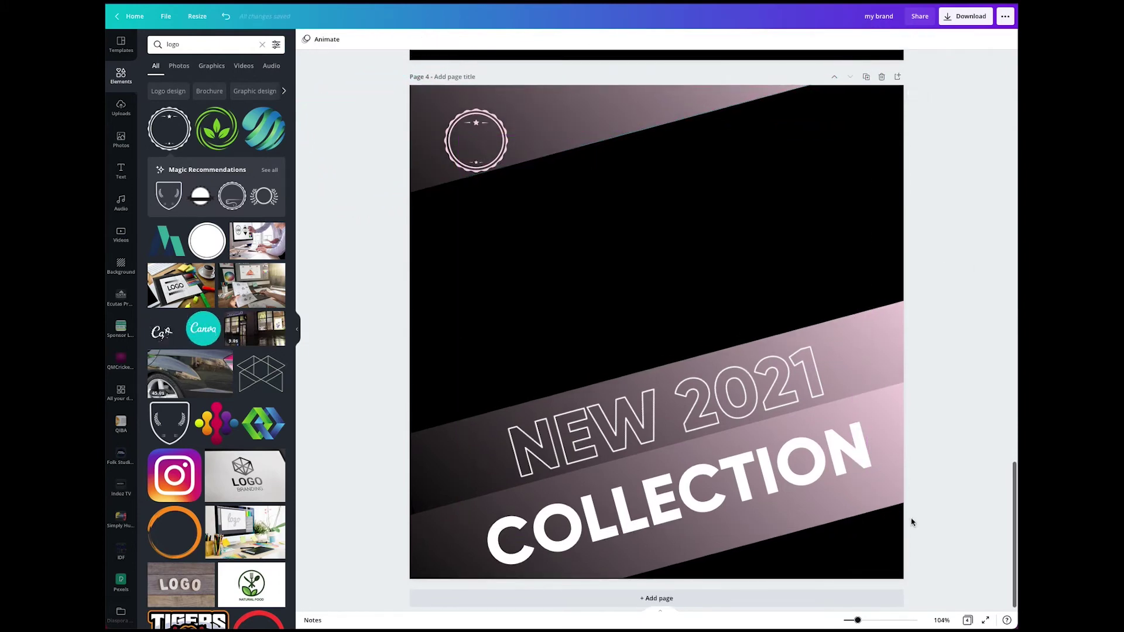
pyautogui.click(856, 520)
pyautogui.moveTo(873, 517); pyautogui.dragTo(884, 537)
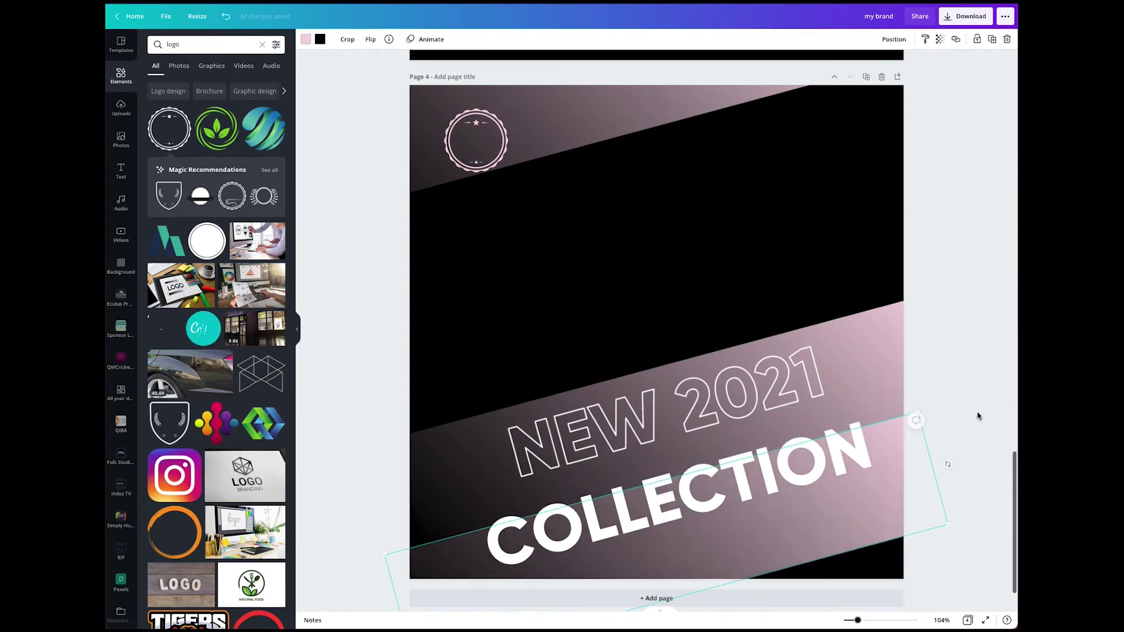
# Shift both headings down and right towards page 4's lower-right corner, and lower the middle bar to sit behind NEW 2021.
pyautogui.click(941, 371)
pyautogui.moveTo(788, 465); pyautogui.dragTo(813, 473)
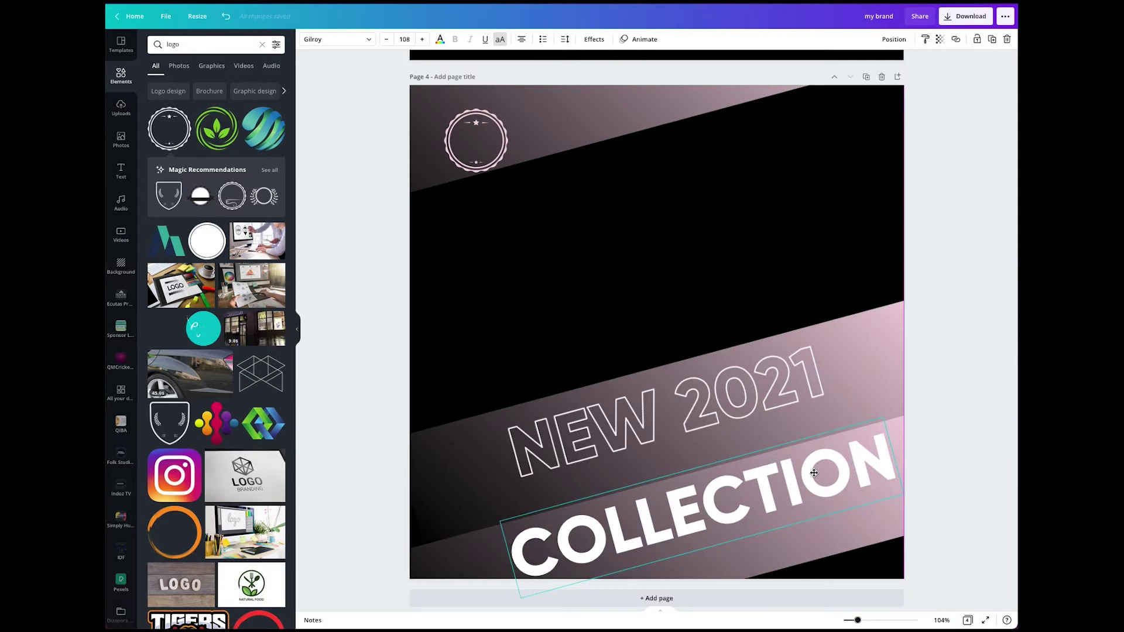
pyautogui.click(712, 380)
pyautogui.moveTo(883, 367); pyautogui.dragTo(886, 391)
pyautogui.moveTo(748, 386); pyautogui.dragTo(775, 405)
pyautogui.click(985, 322)
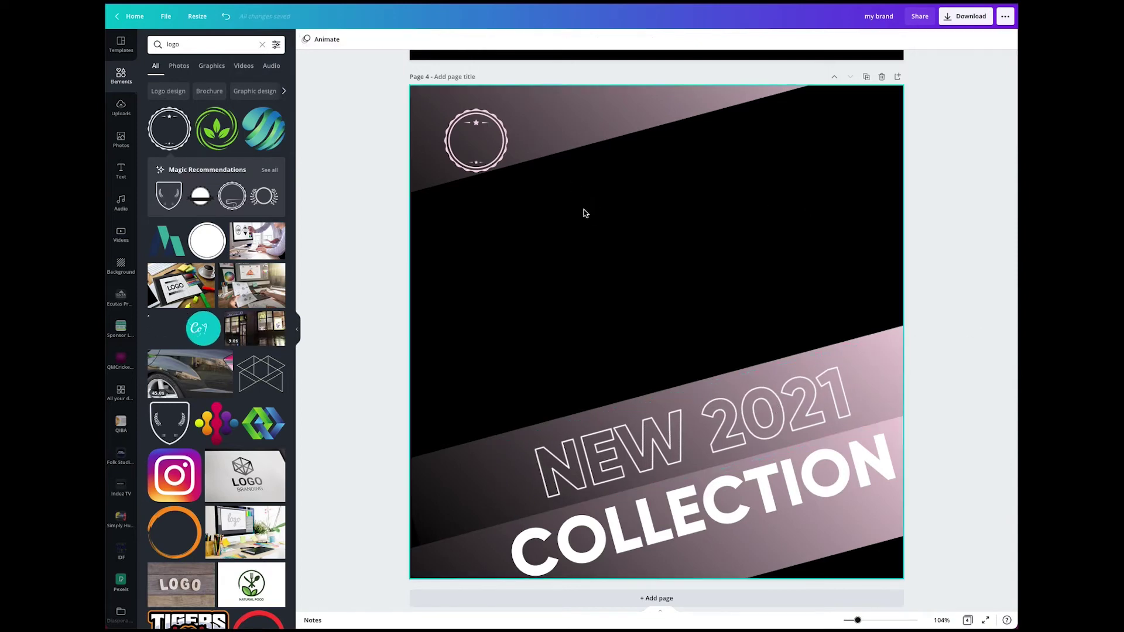
# Nudge the gradient bar in page 4's upper-left corner slightly outward to the left.
pyautogui.click(590, 111)
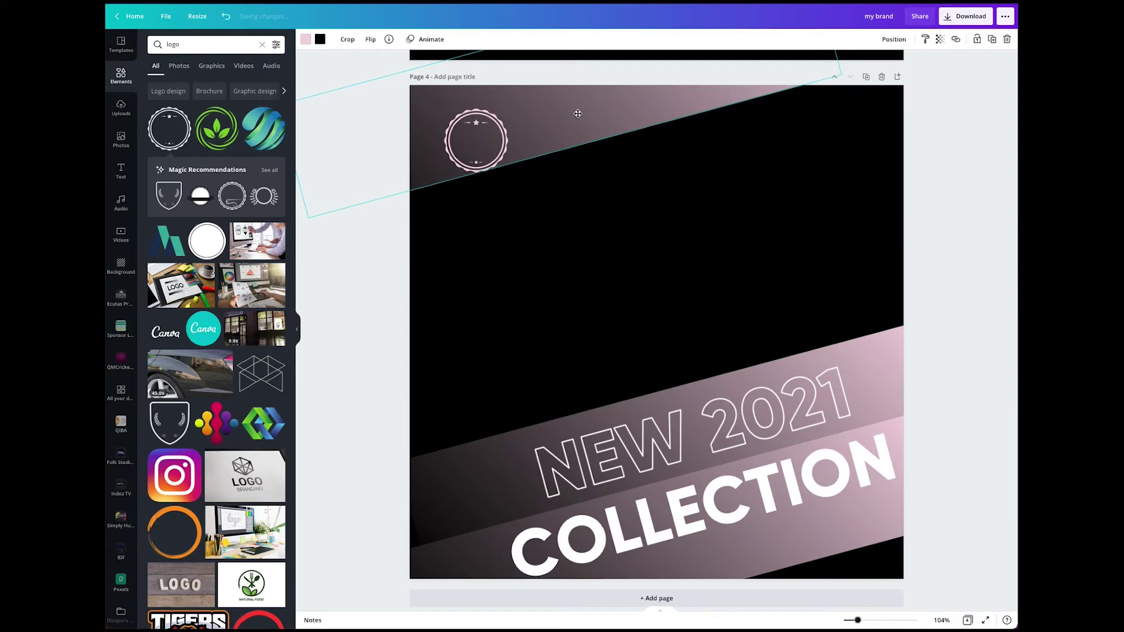
pyautogui.click(938, 210)
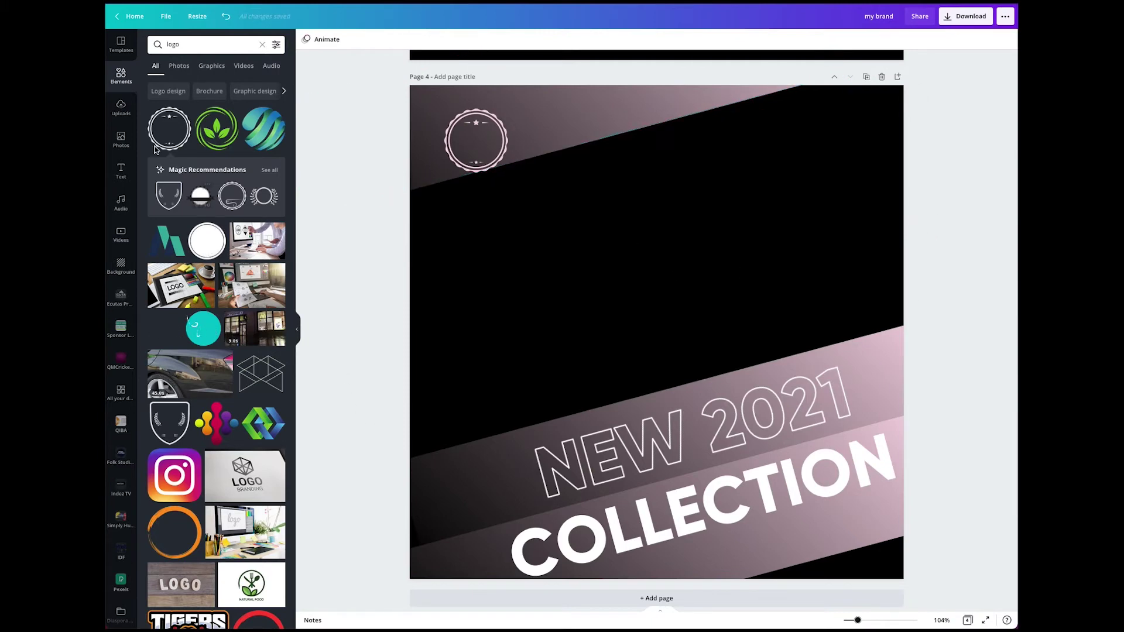
# Add the recently used photo of the woman in the red dress to page 4 and remove its background.
pyautogui.click(131, 112)
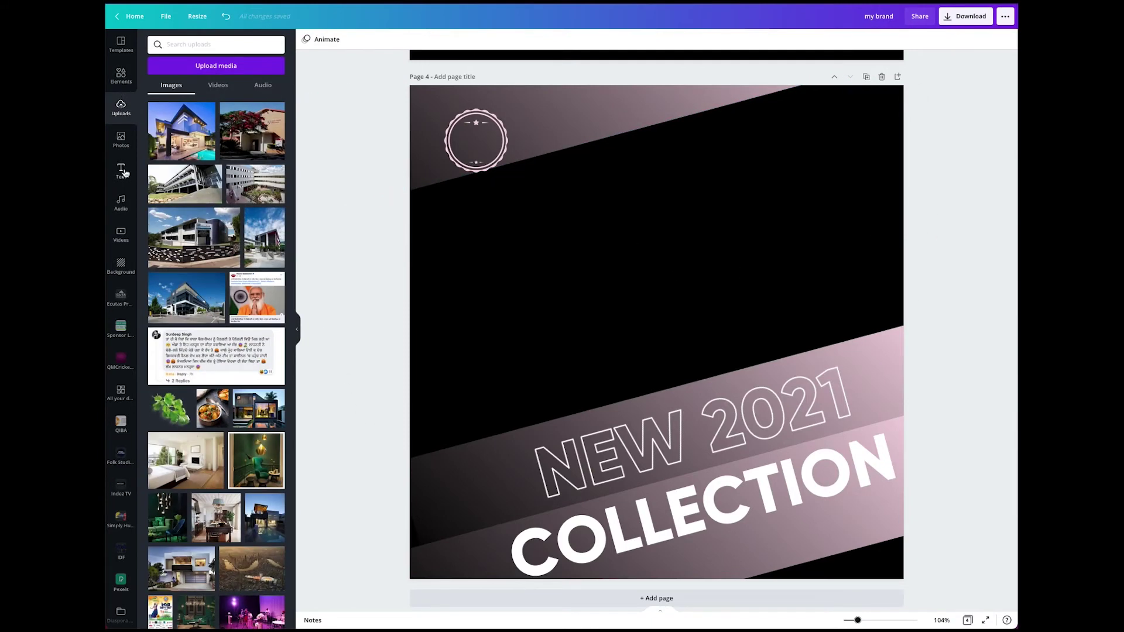
pyautogui.click(120, 140)
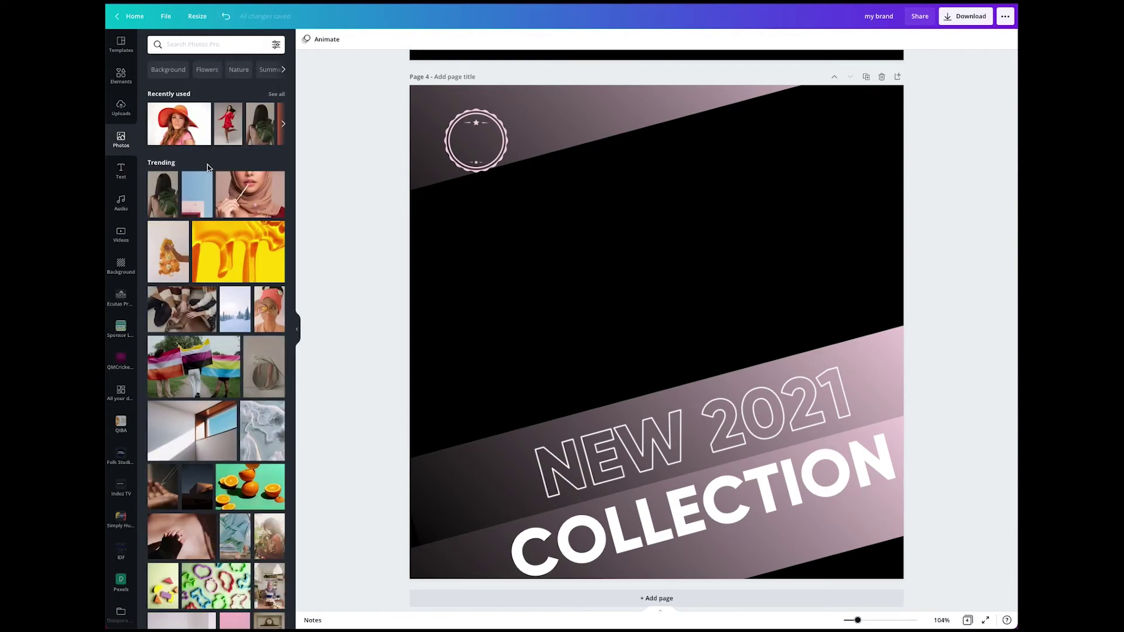
pyautogui.click(228, 125)
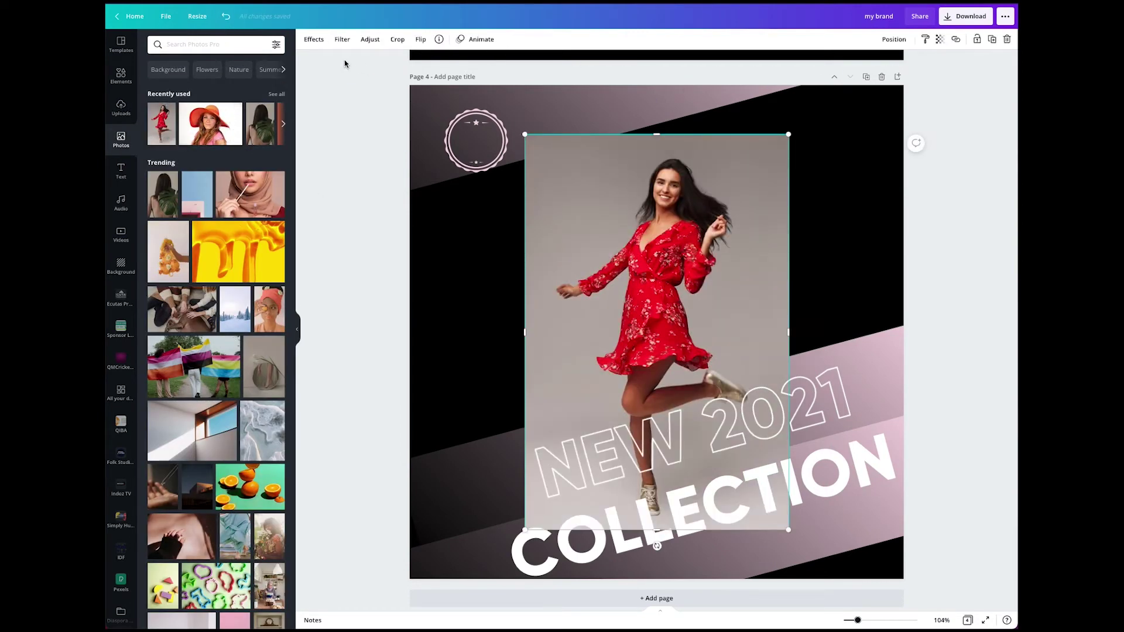
pyautogui.click(311, 40)
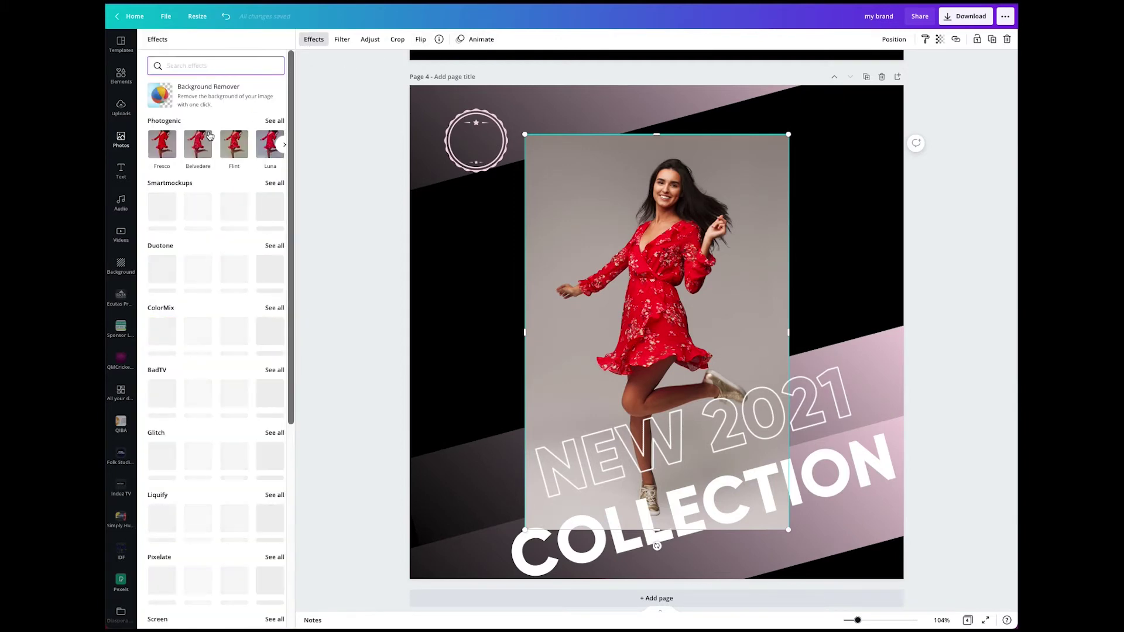
pyautogui.click(211, 100)
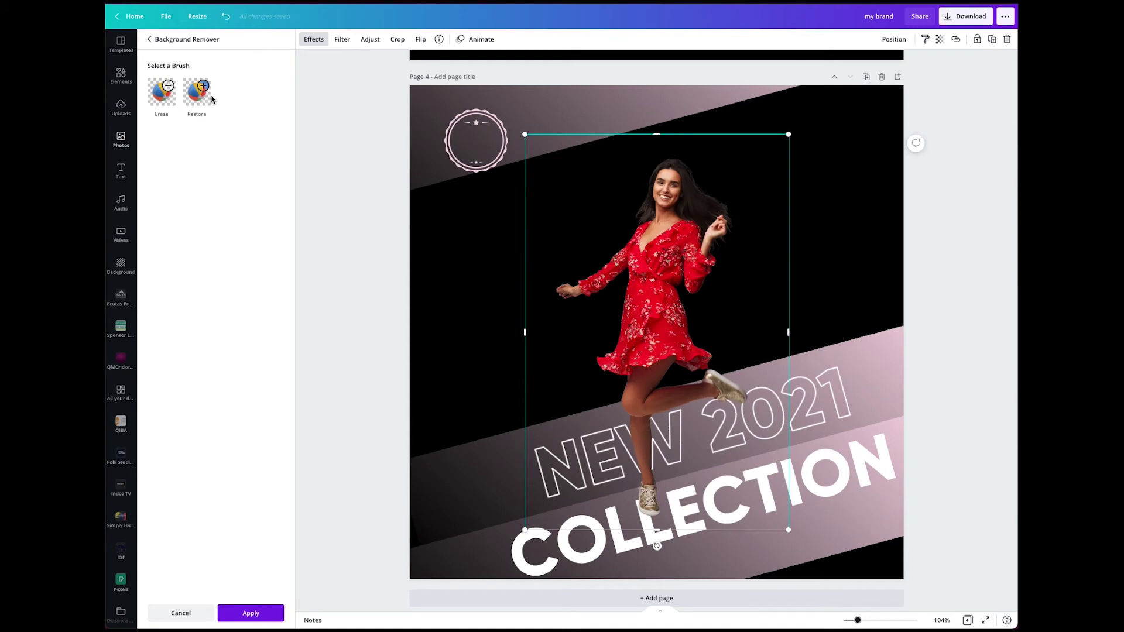
pyautogui.click(966, 227)
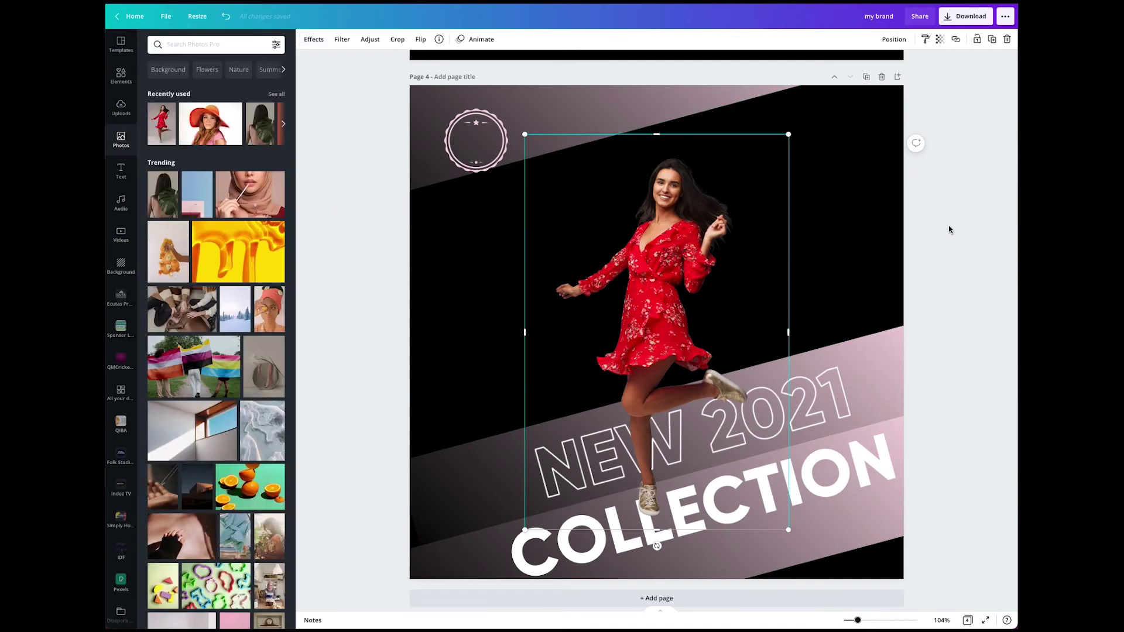
# Apply the Street filter to the cut-out photo of the woman on page 4.
pyautogui.click(706, 276)
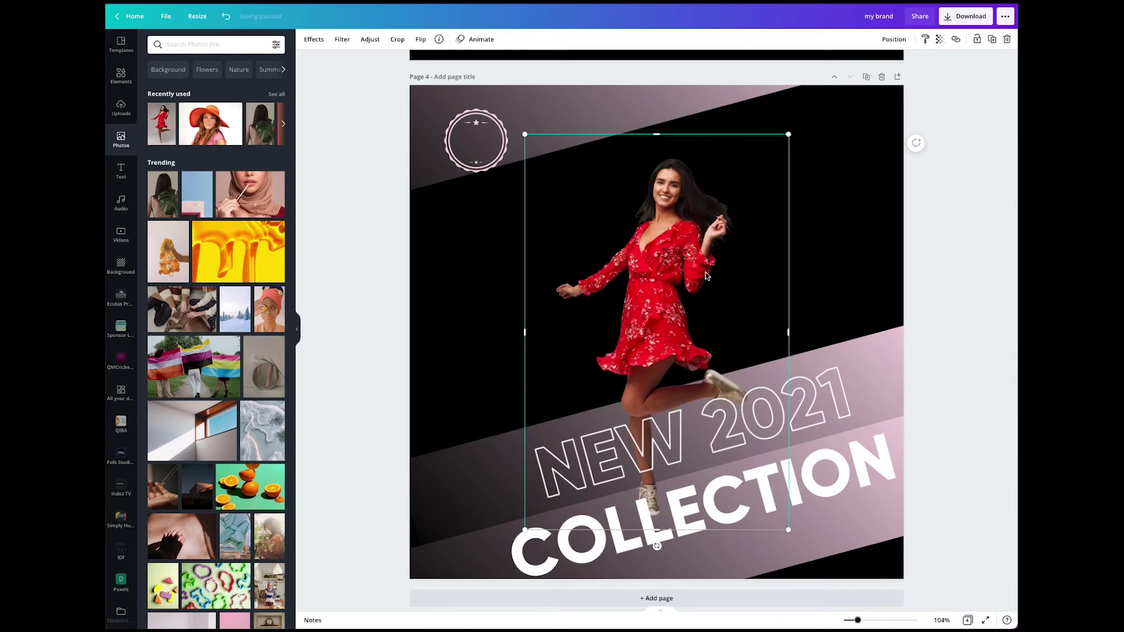
pyautogui.click(951, 239)
pyautogui.click(753, 271)
pyautogui.click(341, 40)
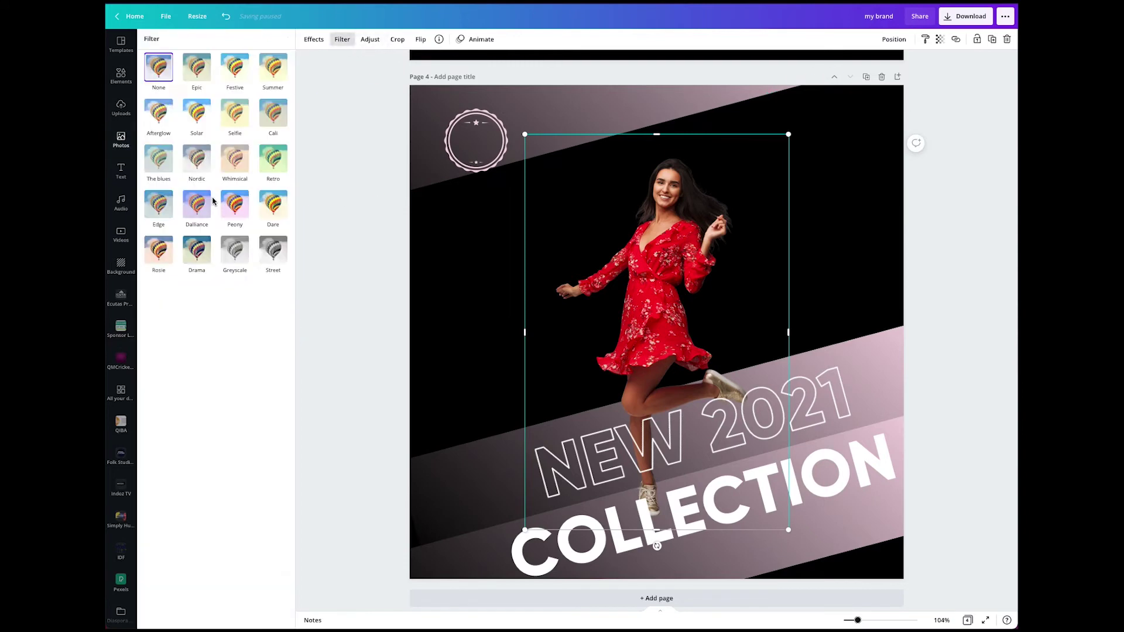
pyautogui.click(274, 260)
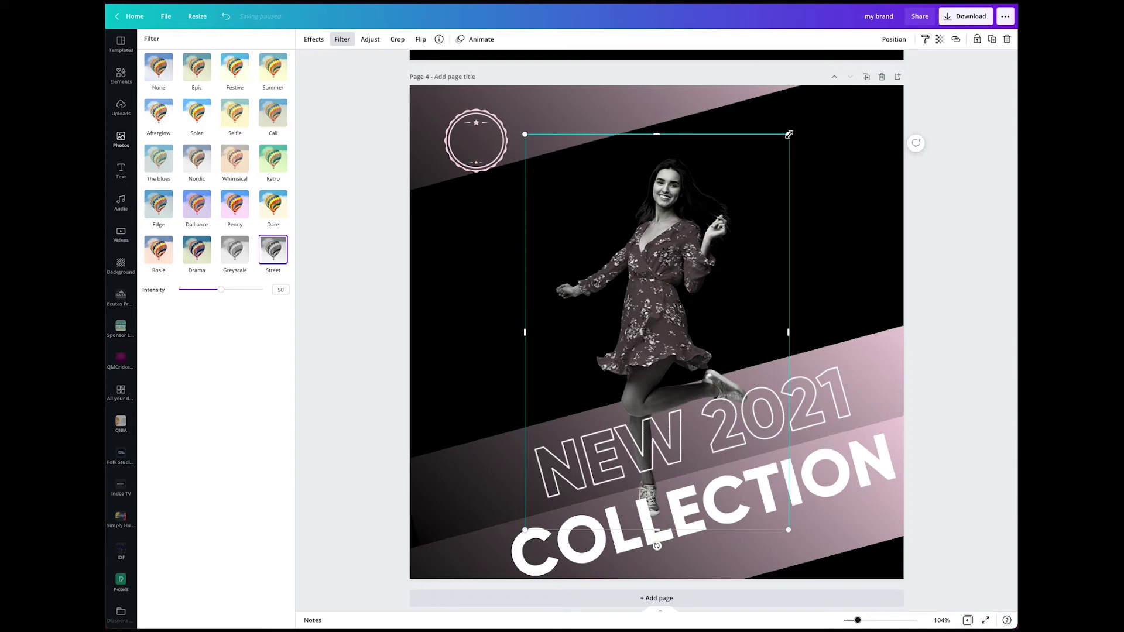
# Enlarge the woman's photo and shift it slightly left and down so she stands over page 4's headings.
pyautogui.moveTo(789, 134); pyautogui.dragTo(847, 82)
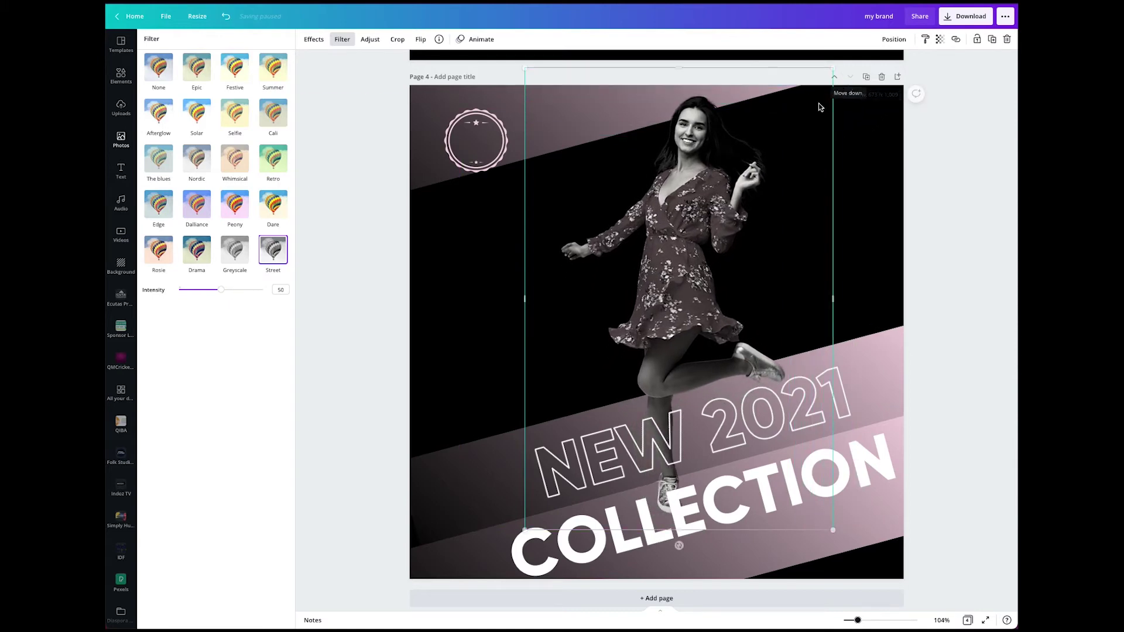
pyautogui.moveTo(702, 227); pyautogui.dragTo(684, 233)
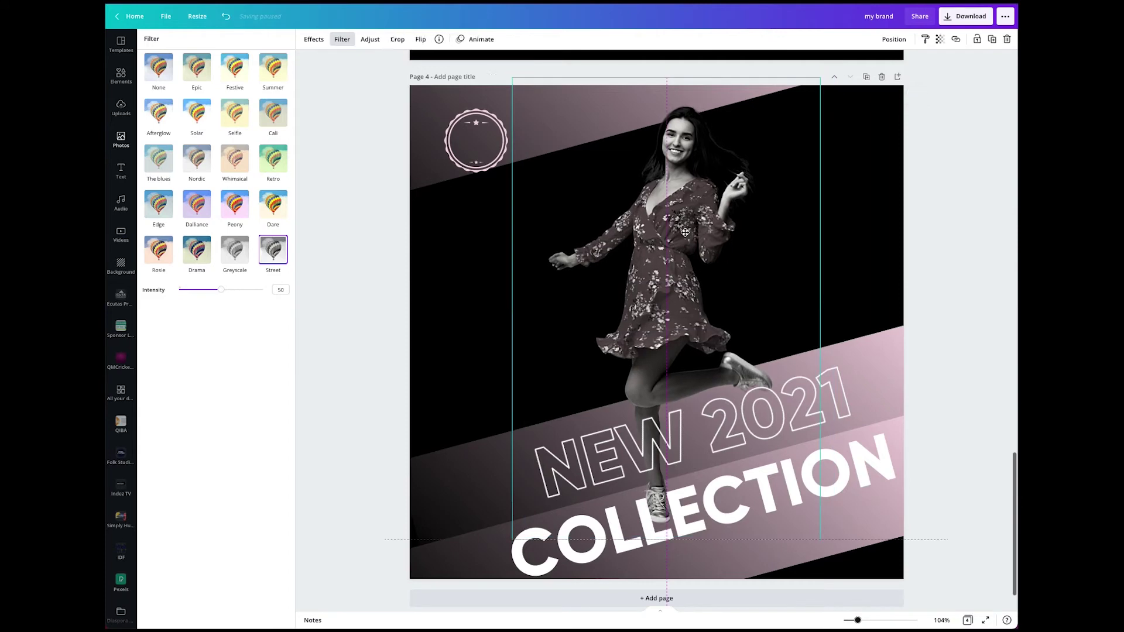
pyautogui.click(939, 378)
pyautogui.click(939, 381)
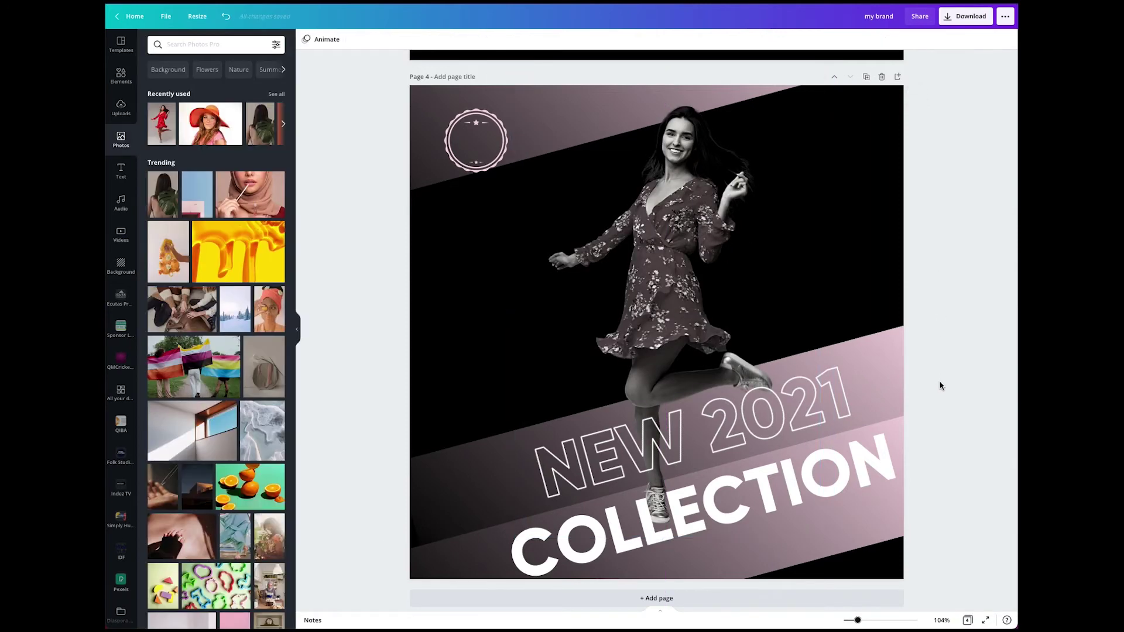
# Duplicate page 1 with the three vertical MY BRAND bars.
pyautogui.scroll(8, 939, 383)
pyautogui.scroll(10, 939, 385)
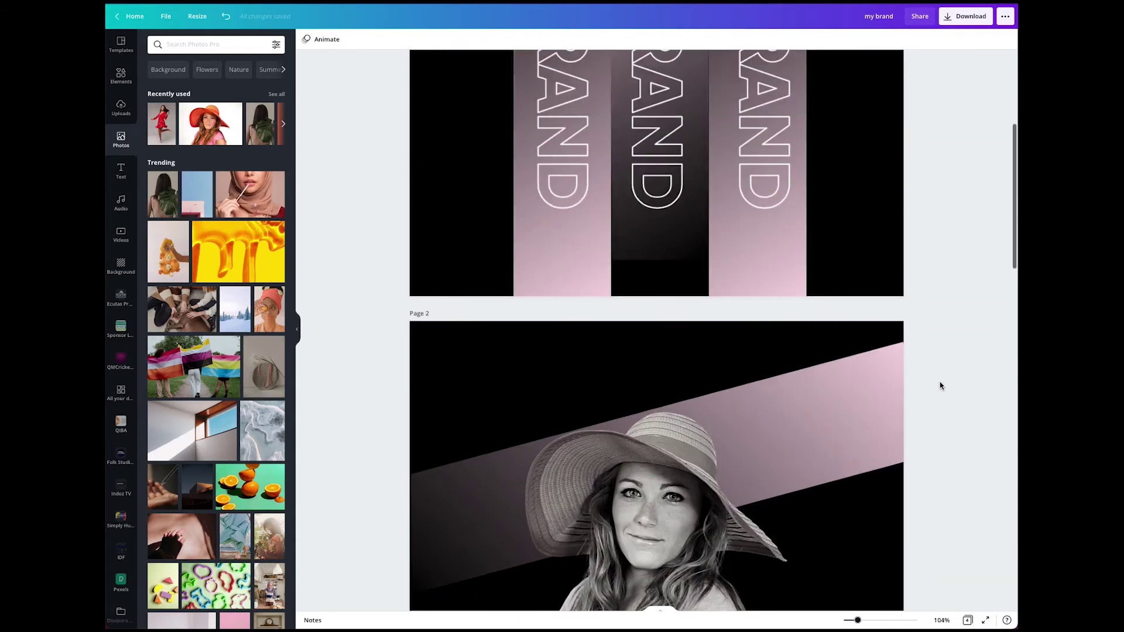
pyautogui.scroll(-15, 939, 385)
pyautogui.scroll(-4, 940, 385)
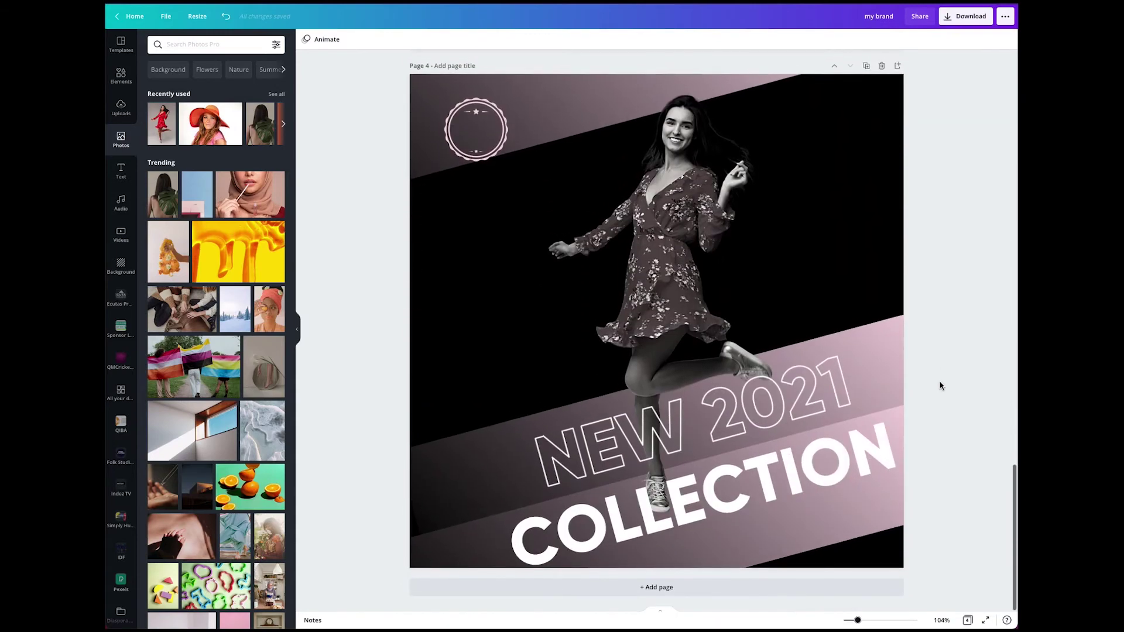
pyautogui.scroll(15, 940, 383)
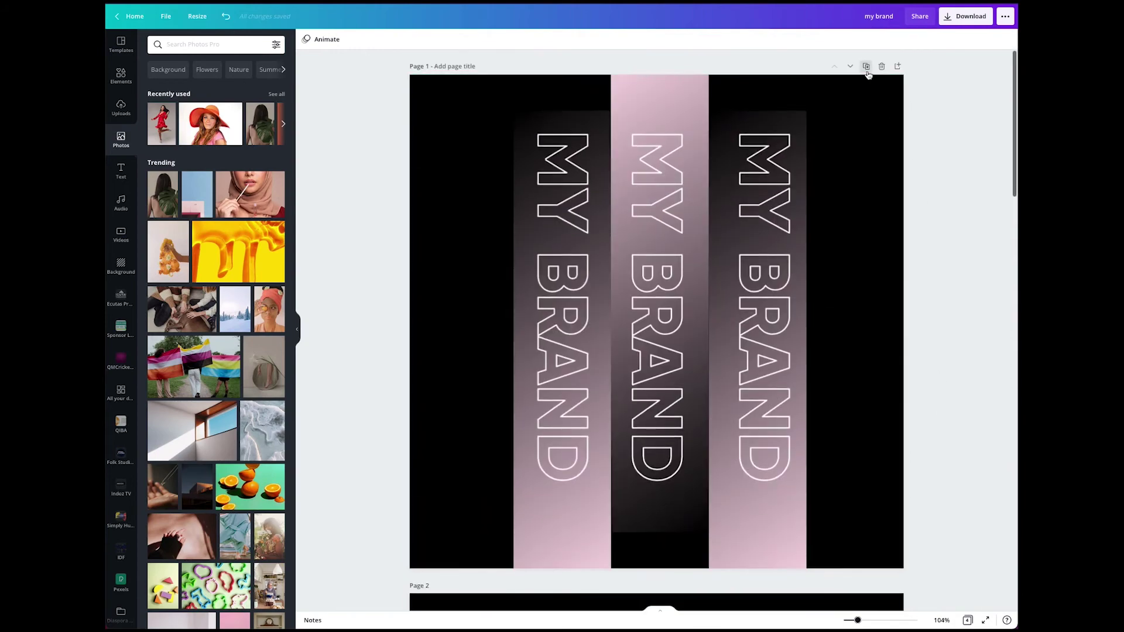
pyautogui.click(866, 67)
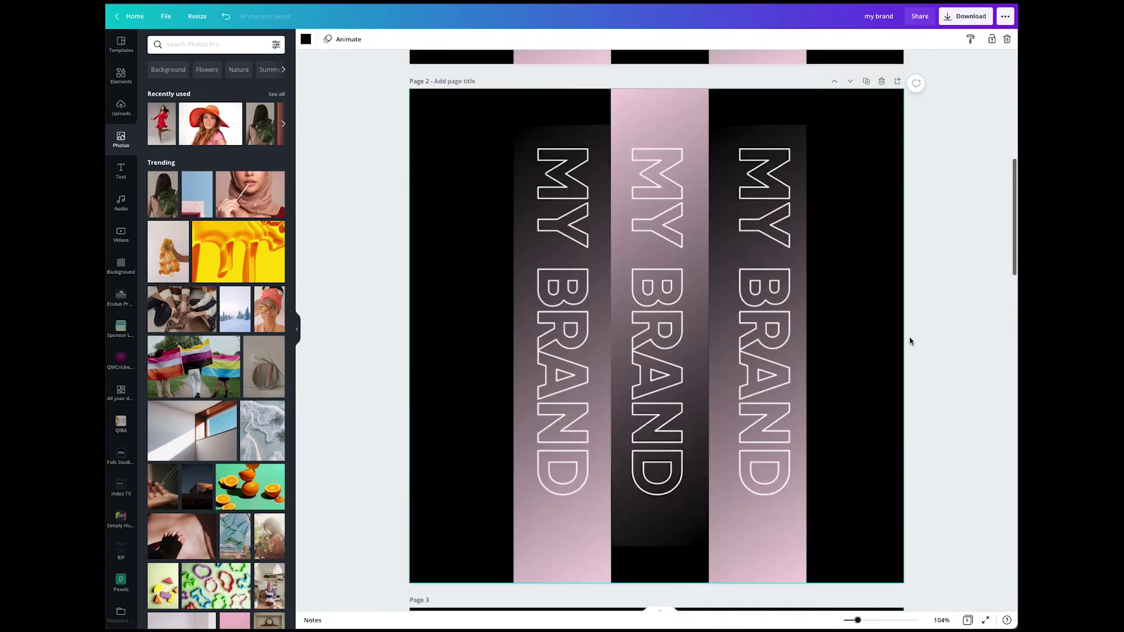
# Group all three gradient bars and their MY BRAND texts on the duplicated page 2.
pyautogui.click(554, 360)
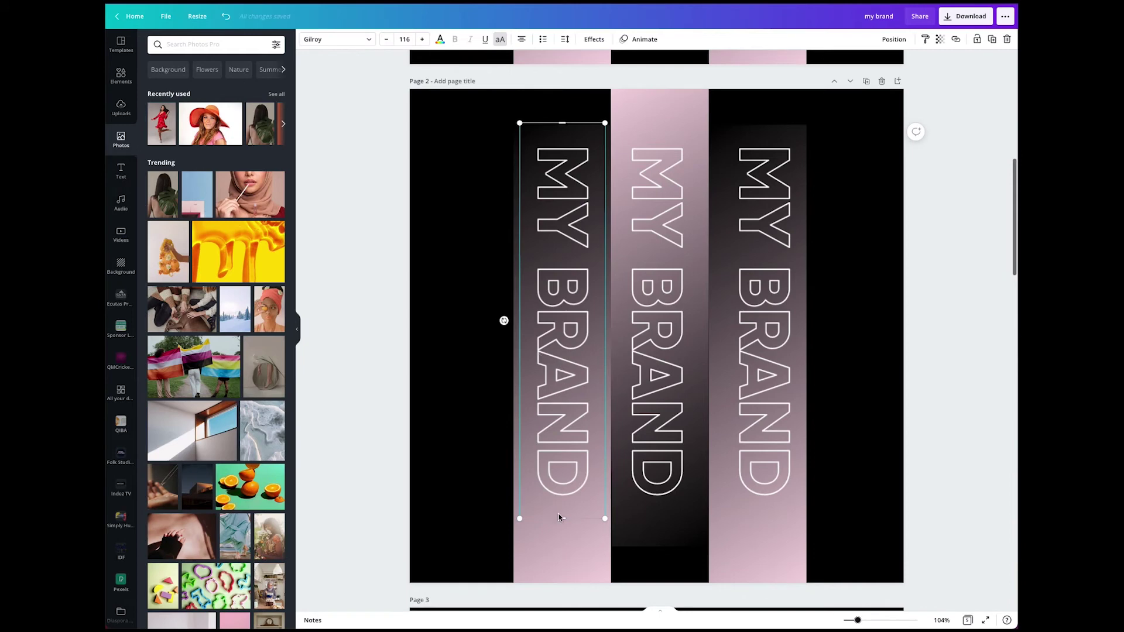
pyautogui.keyDown('shift'); pyautogui.click(646, 537); pyautogui.keyUp('shift')
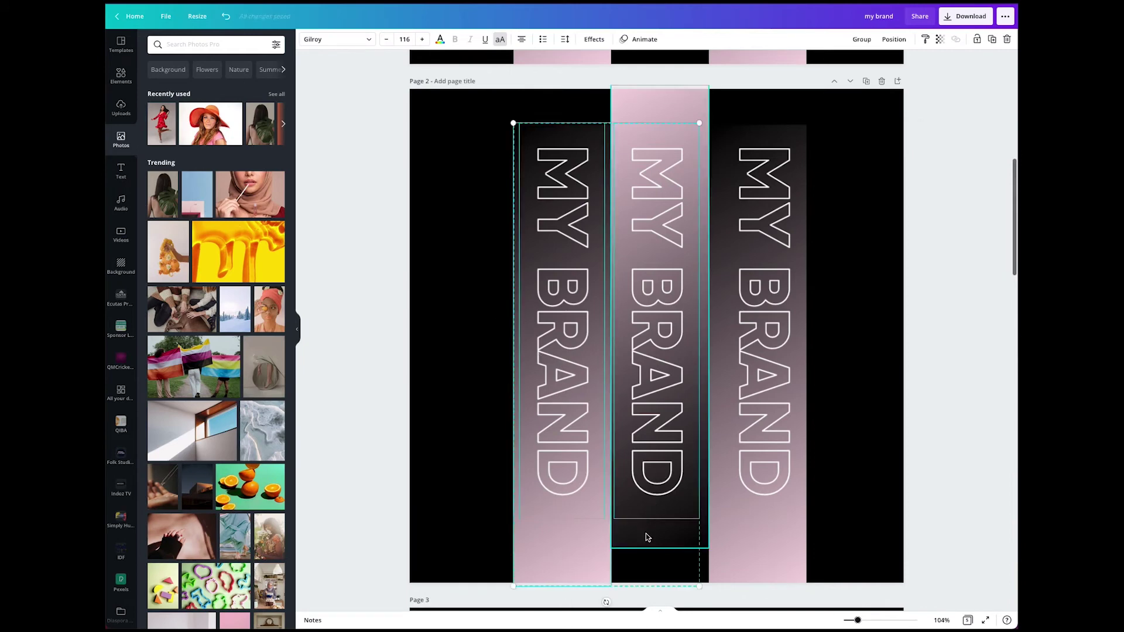
pyautogui.keyDown('shift'); pyautogui.click(750, 551); pyautogui.keyUp('shift')
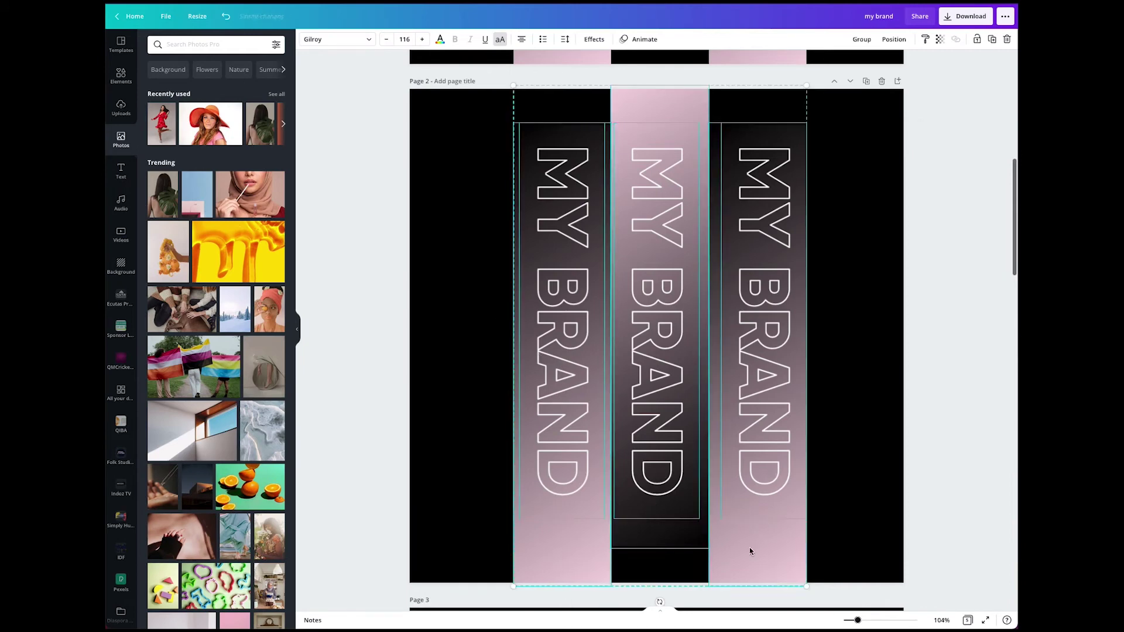
pyautogui.click(860, 39)
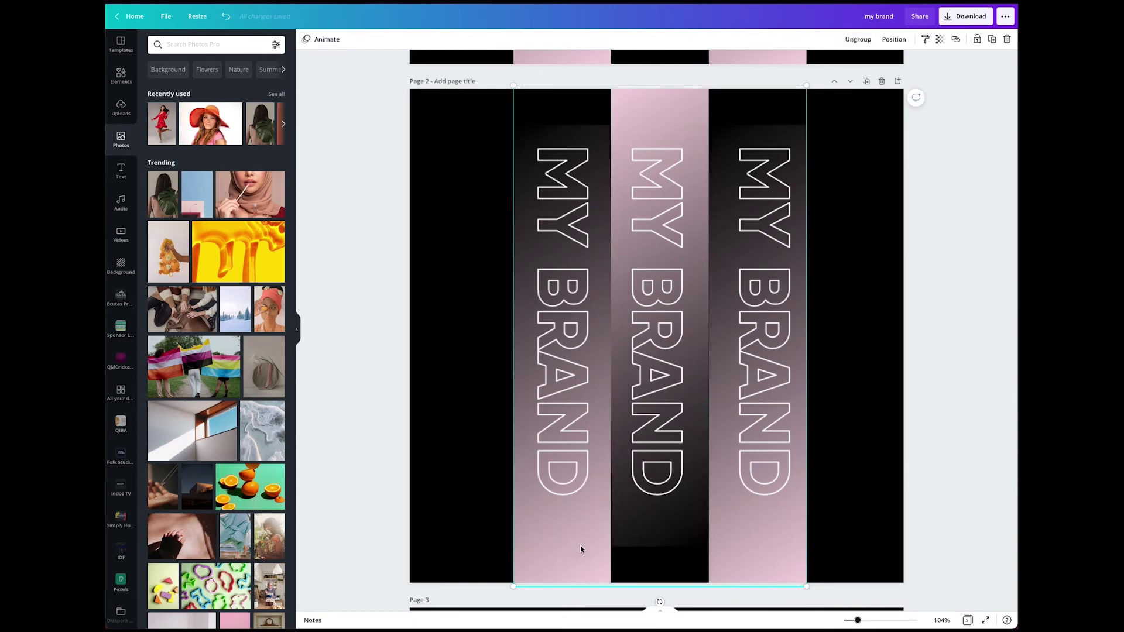
# Rotate the grouped MY BRAND bars on page 2 by -90° so they run horizontally across the page.
pyautogui.click(562, 529)
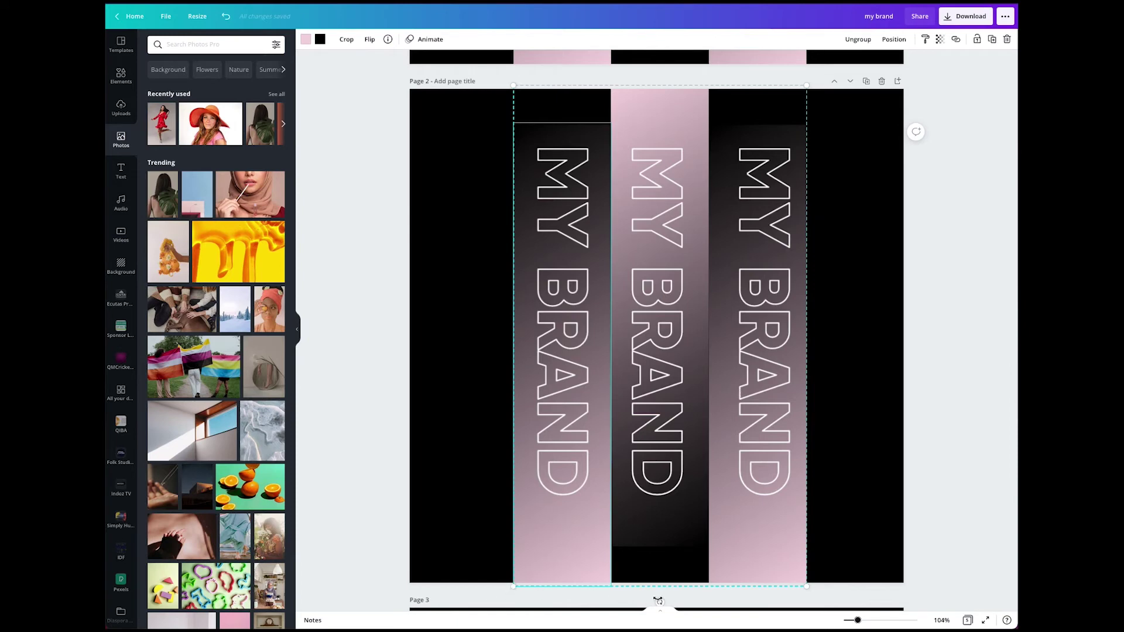
pyautogui.moveTo(659, 601); pyautogui.dragTo(860, 337)
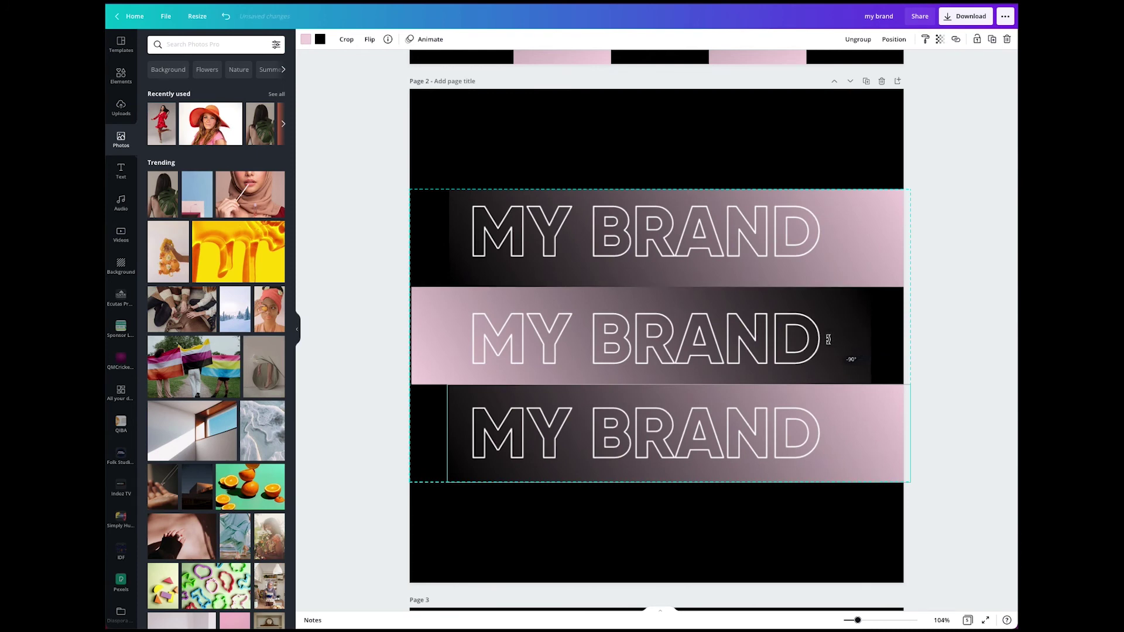
pyautogui.moveTo(828, 339); pyautogui.dragTo(848, 336)
pyautogui.click(950, 348)
pyautogui.click(851, 338)
pyautogui.scroll(-1, 850, 336)
pyautogui.click(948, 352)
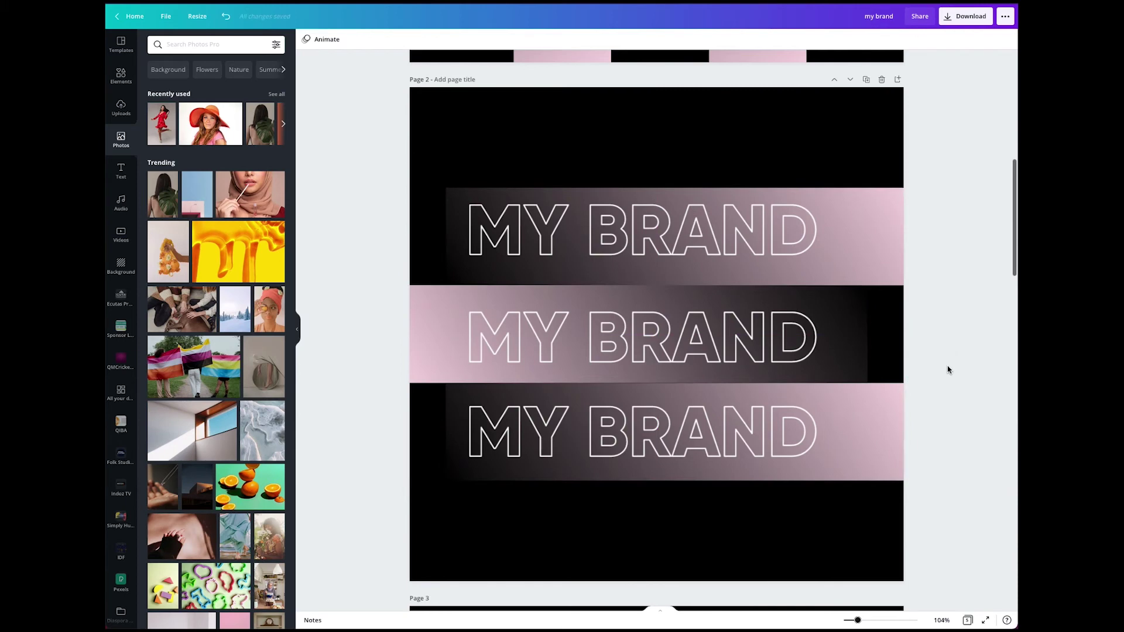
# Duplicate the last page with the dancing woman and slide the copy's top gradient bar across its full width.
pyautogui.scroll(-4, 988, 433)
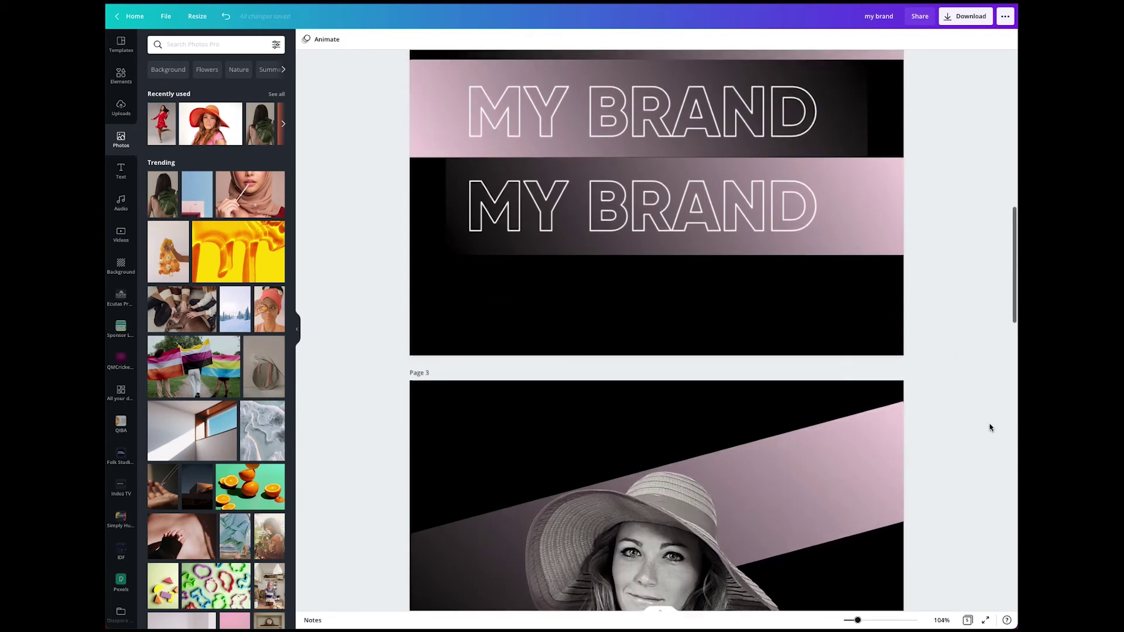
pyautogui.scroll(4, 988, 433)
pyautogui.scroll(-10, 336, 222)
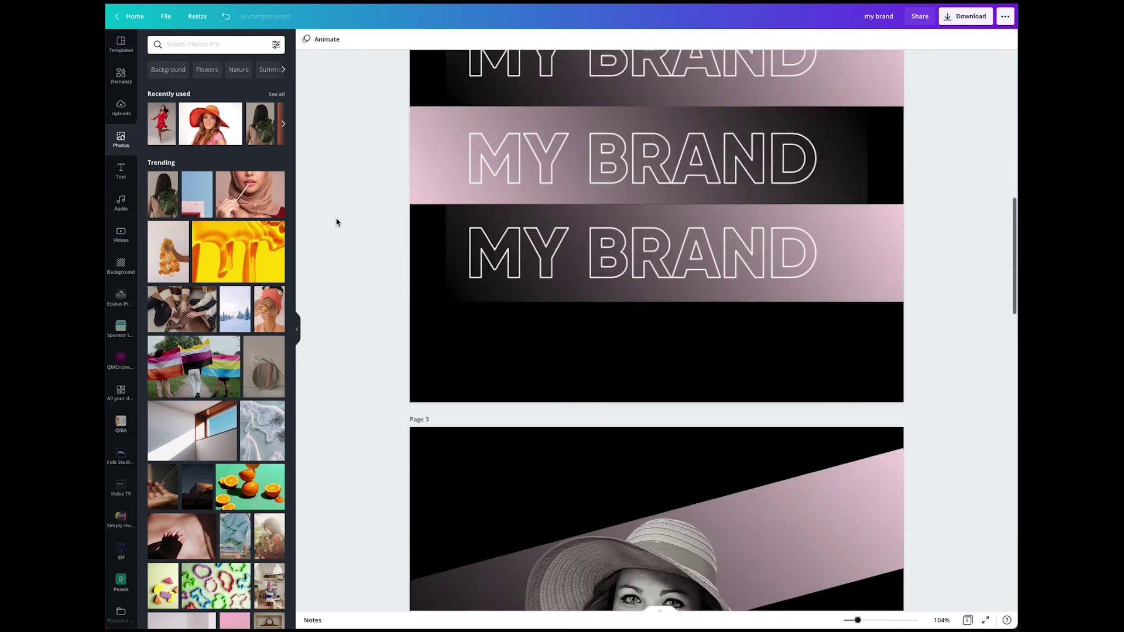
pyautogui.scroll(-6, 336, 222)
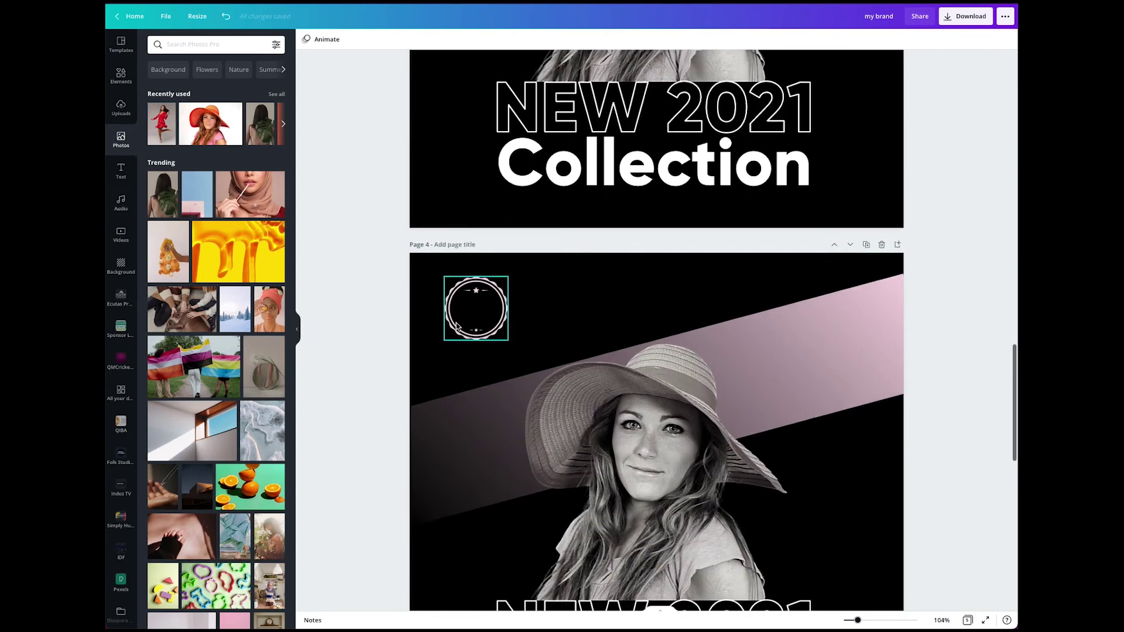
pyautogui.click(466, 325)
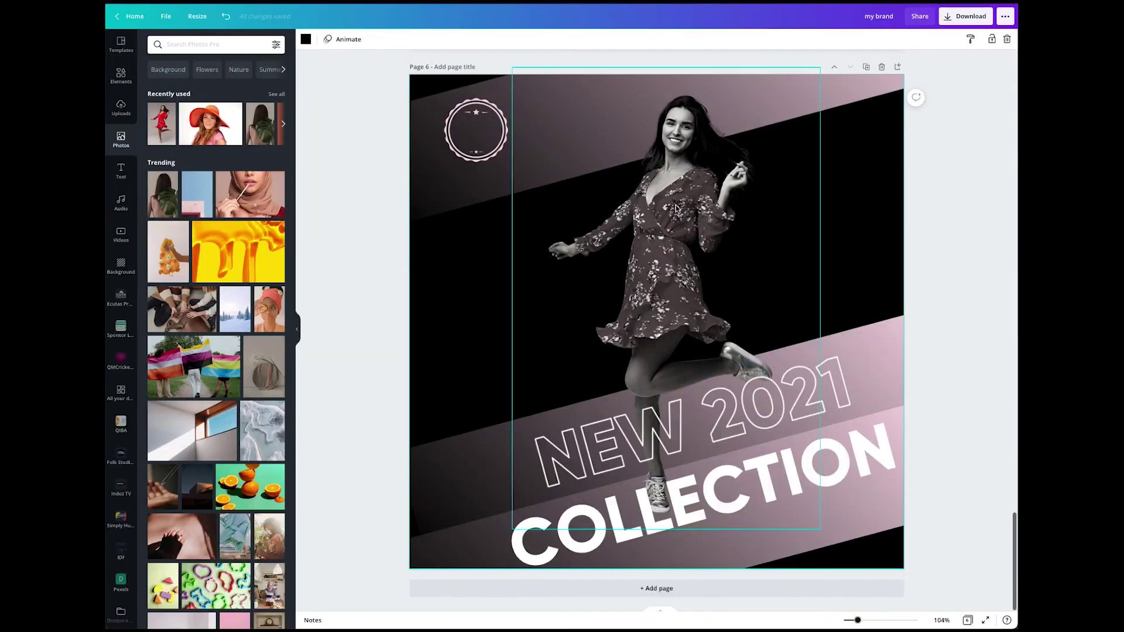
# Delete the woman's photo and the two gradient bars behind the headings from page 6.
pyautogui.click(677, 206)
pyautogui.press('Delete')
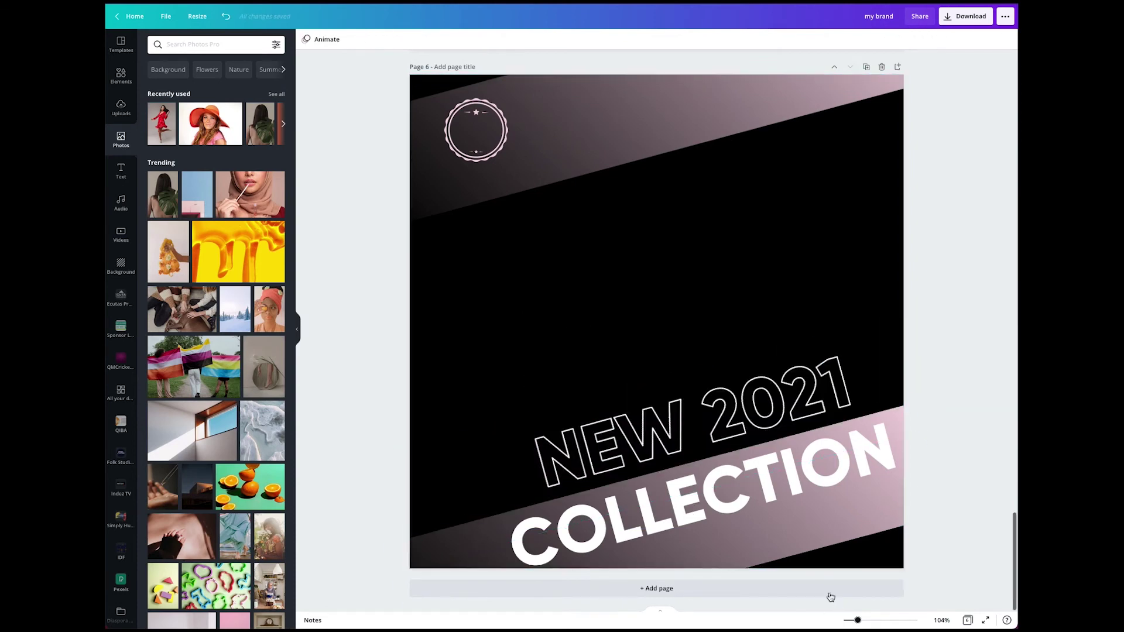
pyautogui.click(806, 550)
pyautogui.press('Delete')
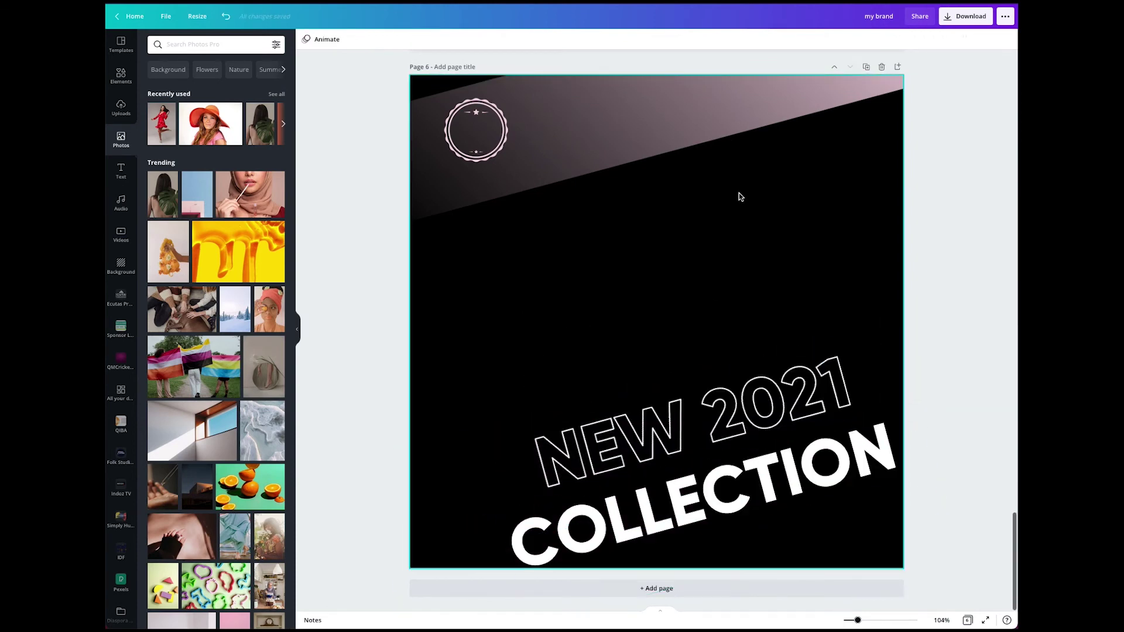
# Rotate the NEW 2021 and COLLECTION headings on page 6 together until they are horizontal.
pyautogui.click(794, 392)
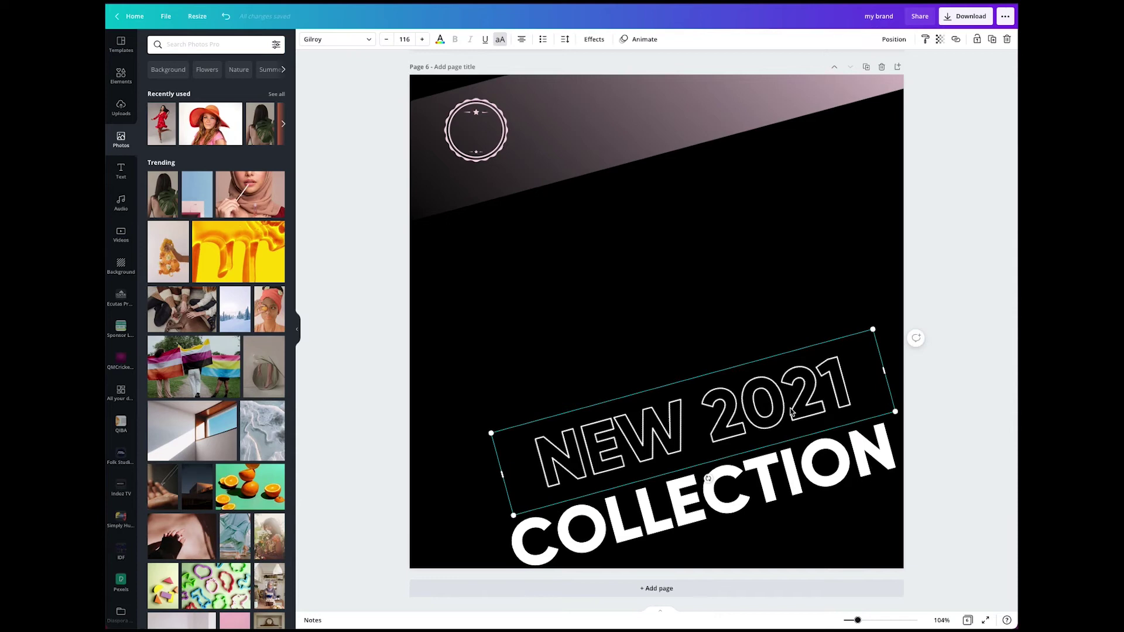
pyautogui.keyDown('shift'); pyautogui.click(779, 463); pyautogui.keyUp('shift')
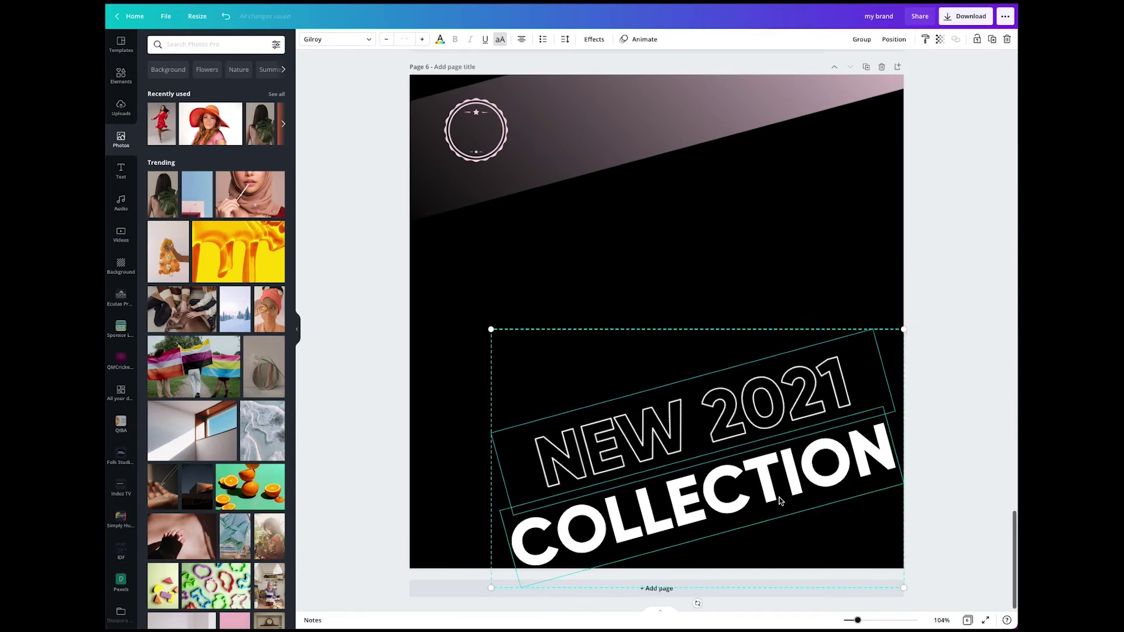
pyautogui.moveTo(693, 603); pyautogui.dragTo(658, 590)
pyautogui.click(974, 356)
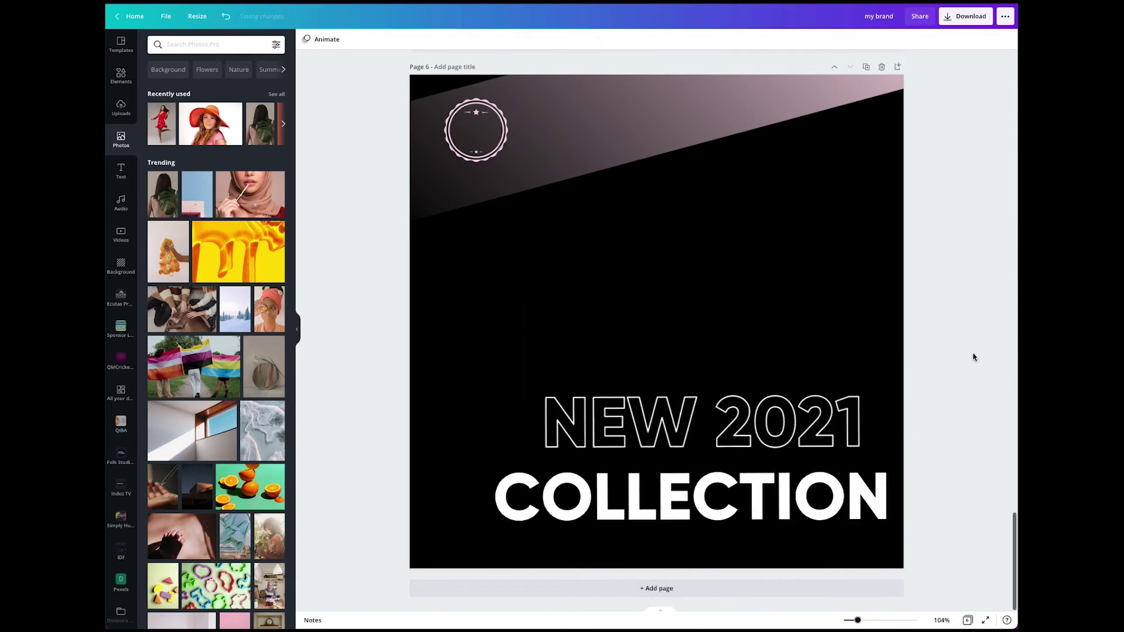
# Change the NEW 2021 heading on page 6 to GRAND and align its text to the left.
pyautogui.doubleClick(710, 419)
pyautogui.write('G')
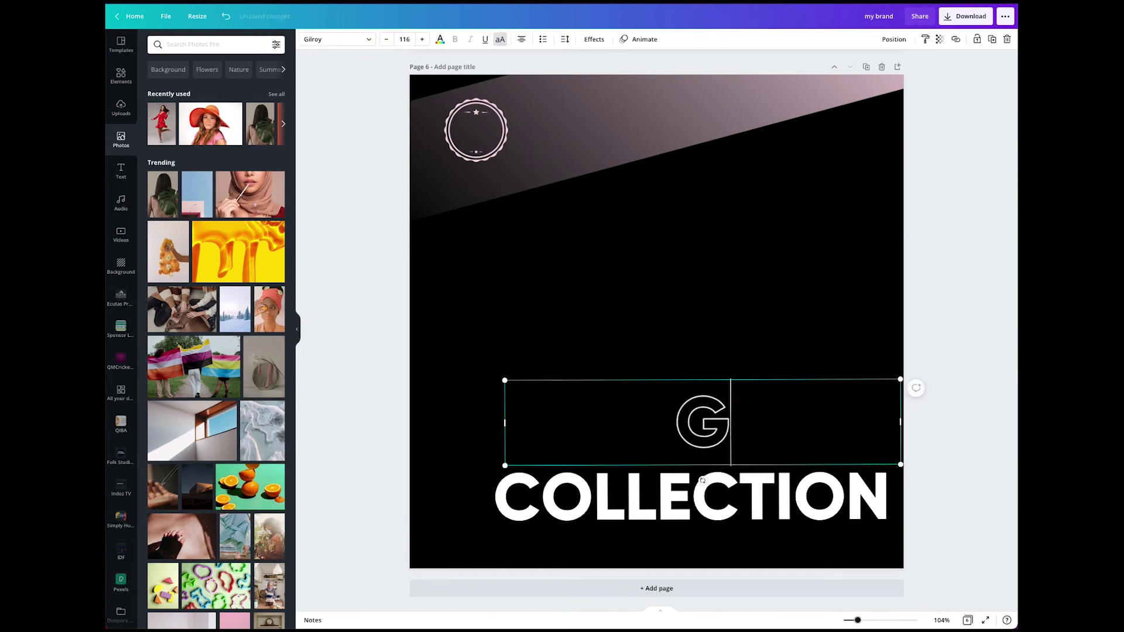
pyautogui.write('RADND')
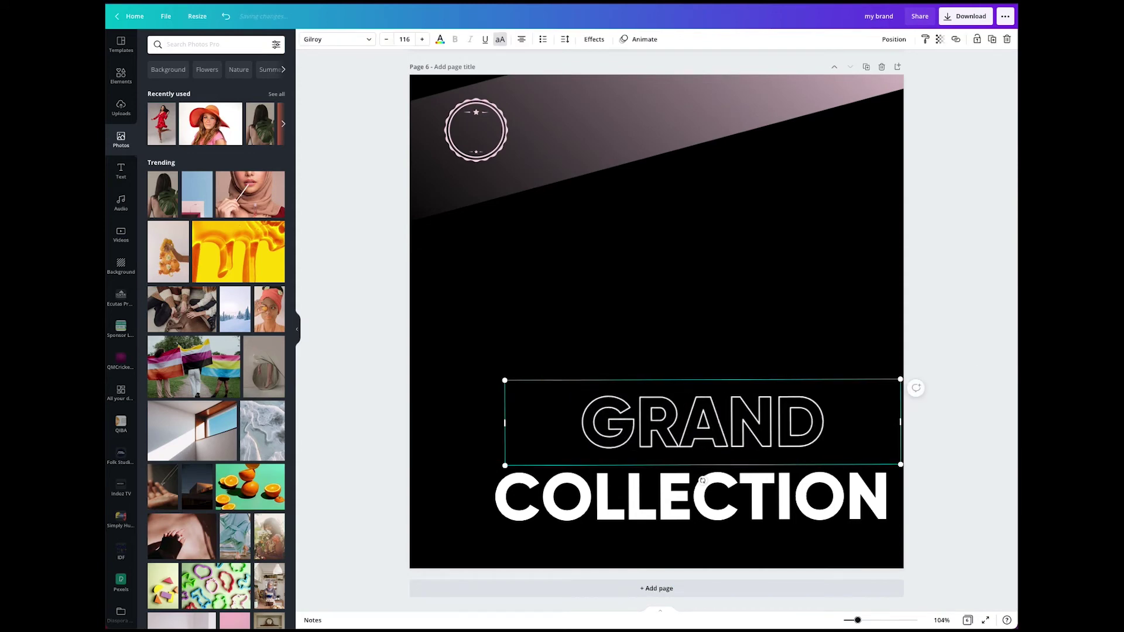
pyautogui.click(522, 39)
pyautogui.click(825, 409)
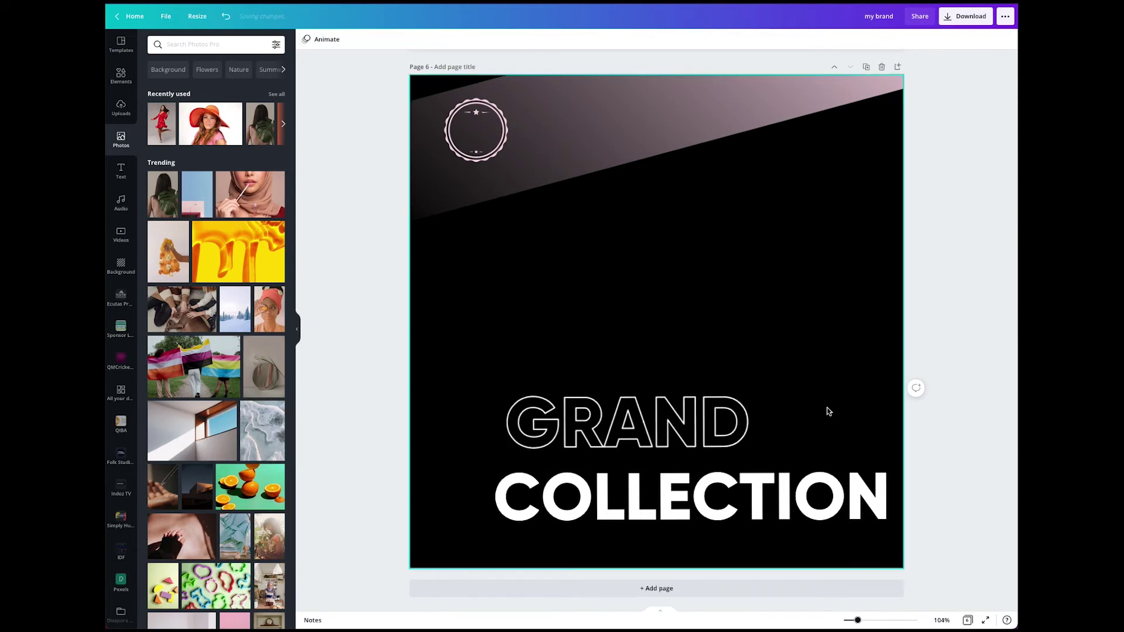
# Change the COLLECTION heading on page 6 to OPENING and align its text to the left.
pyautogui.click(704, 511)
pyautogui.doubleClick(705, 511)
pyautogui.write('OPENING')
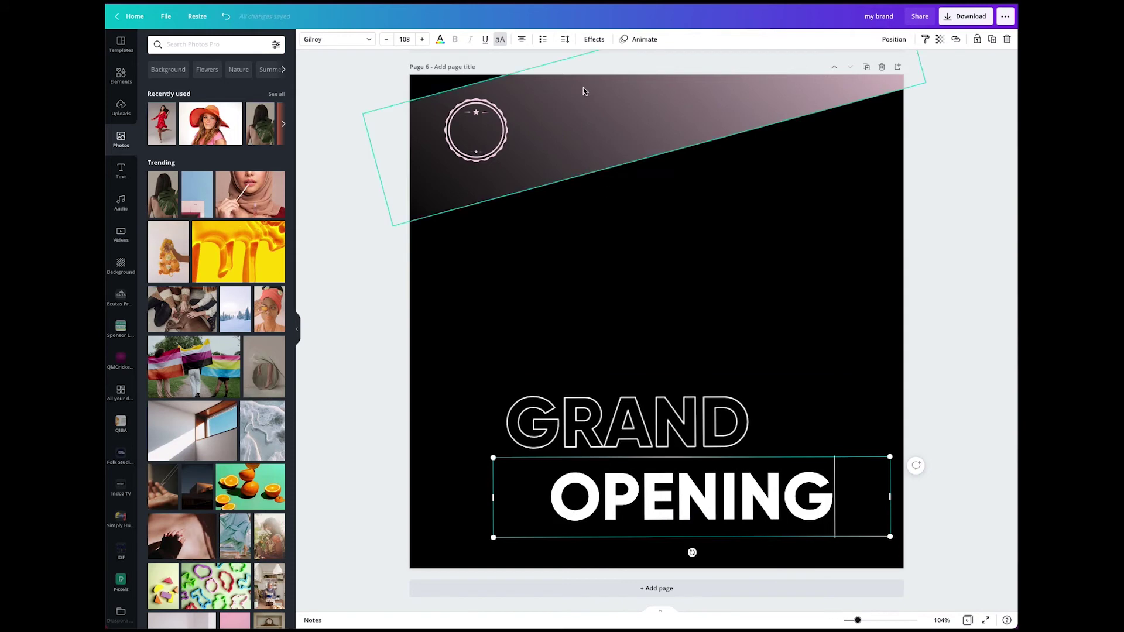
pyautogui.click(522, 40)
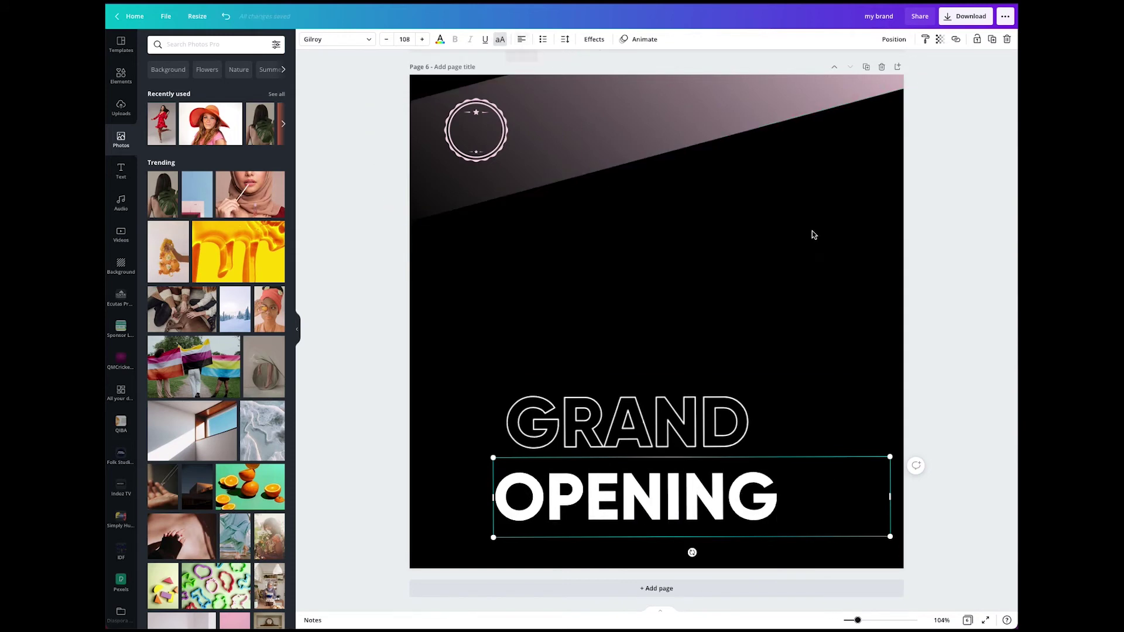
pyautogui.click(932, 260)
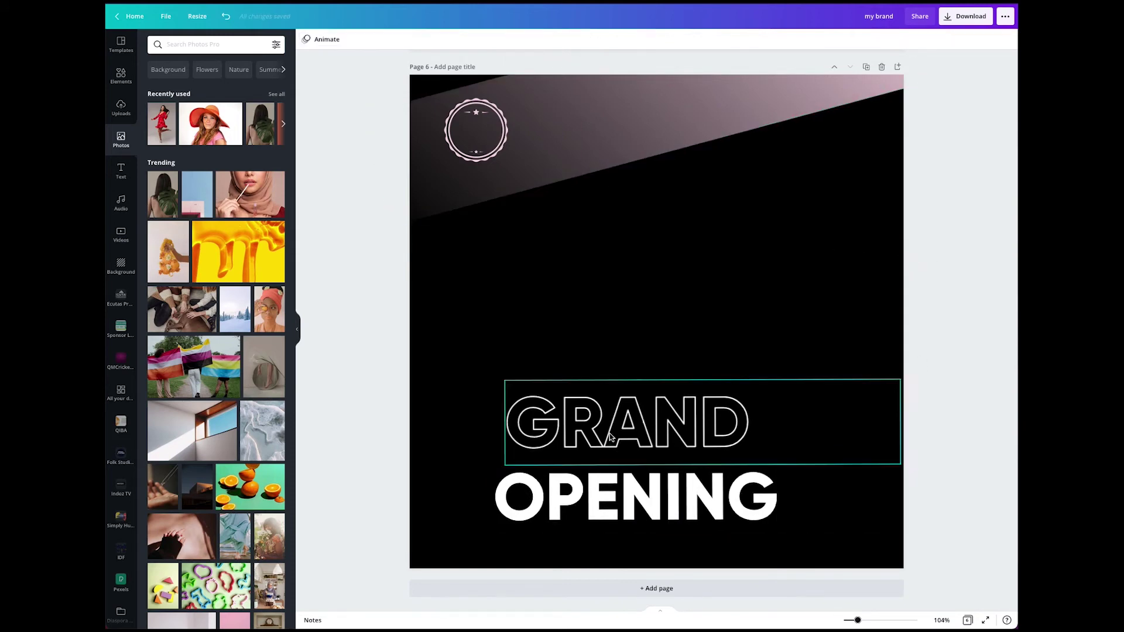
# Line up the GRAND and OPENING headings with the badge's left edge and lower GRAND to sit directly above OPENING.
pyautogui.moveTo(609, 447); pyautogui.dragTo(547, 432)
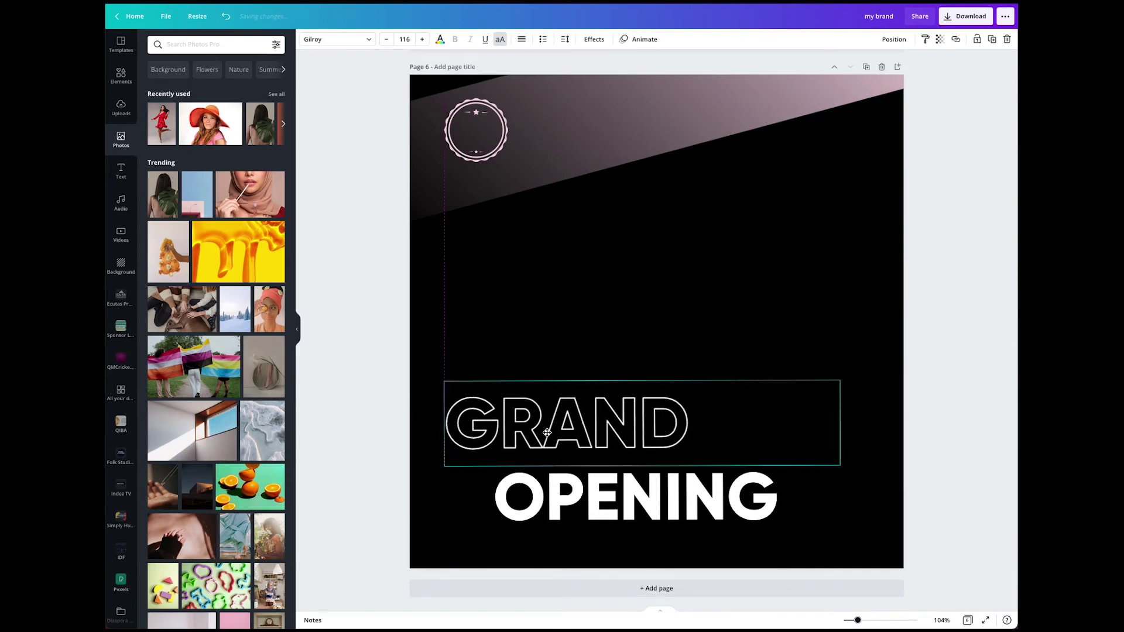
pyautogui.moveTo(599, 505); pyautogui.dragTo(553, 506)
pyautogui.moveTo(470, 409); pyautogui.dragTo(469, 430)
pyautogui.click(947, 318)
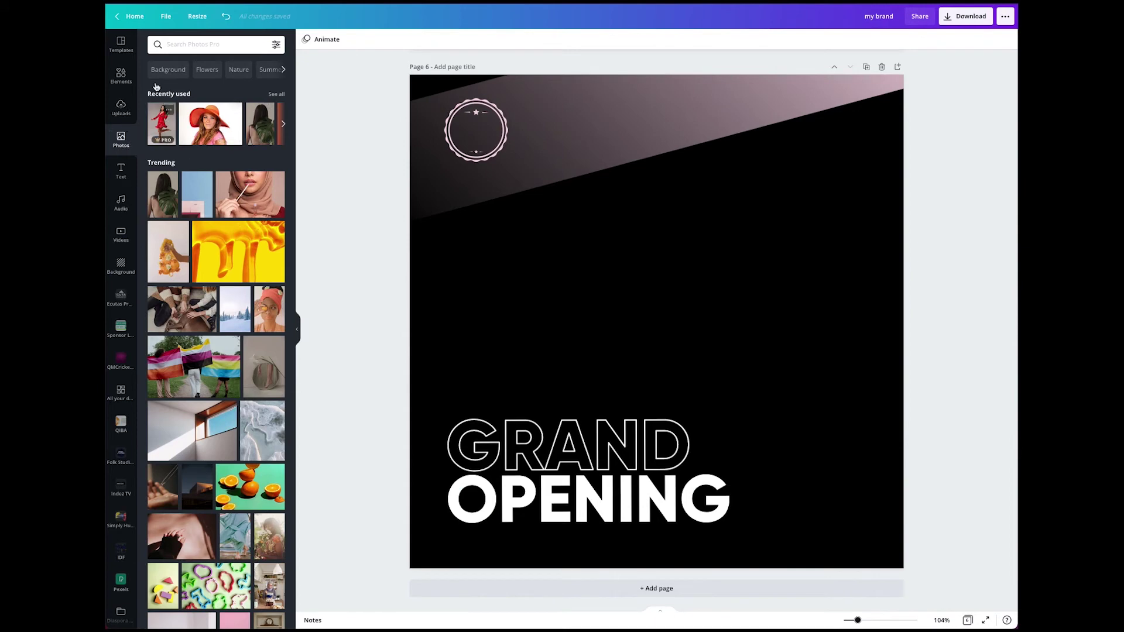
# Search the photo library for "opening sale" and browse the results.
pyautogui.click(191, 47)
pyautogui.write('ope')
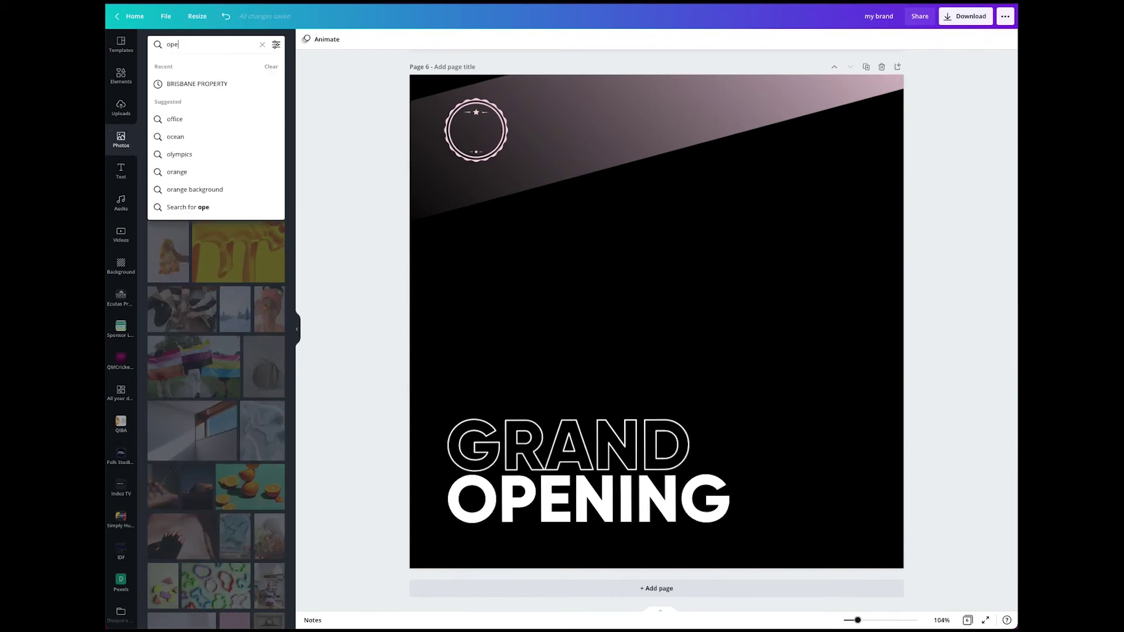
pyautogui.write('ning sale')
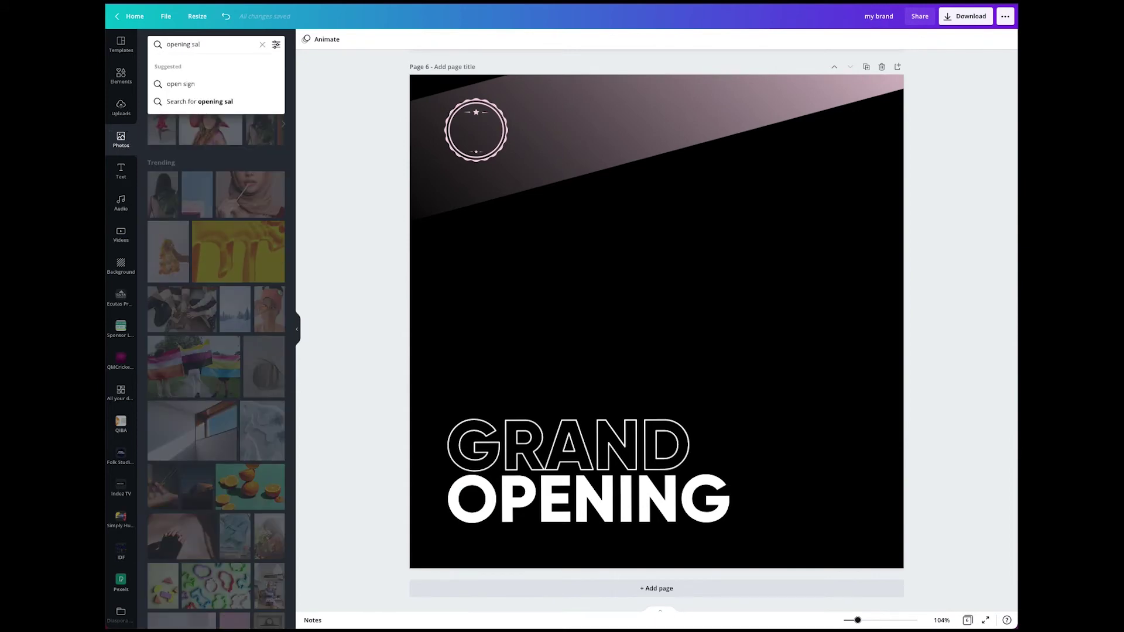
pyautogui.press('Return')
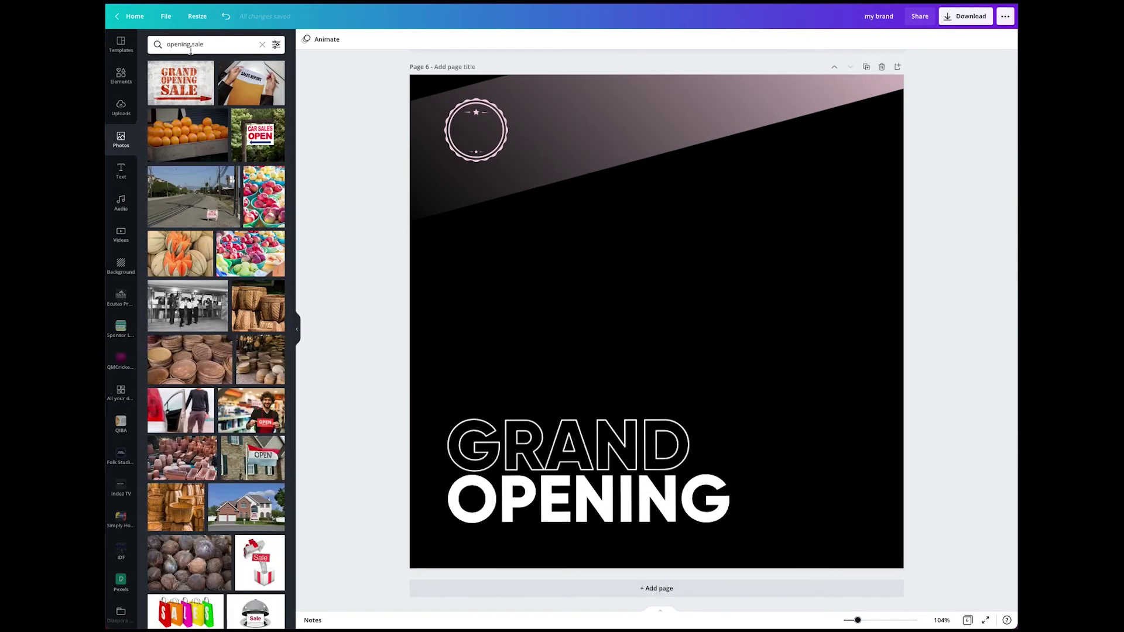
pyautogui.scroll(-4, 240, 291)
pyautogui.scroll(-5, 240, 291)
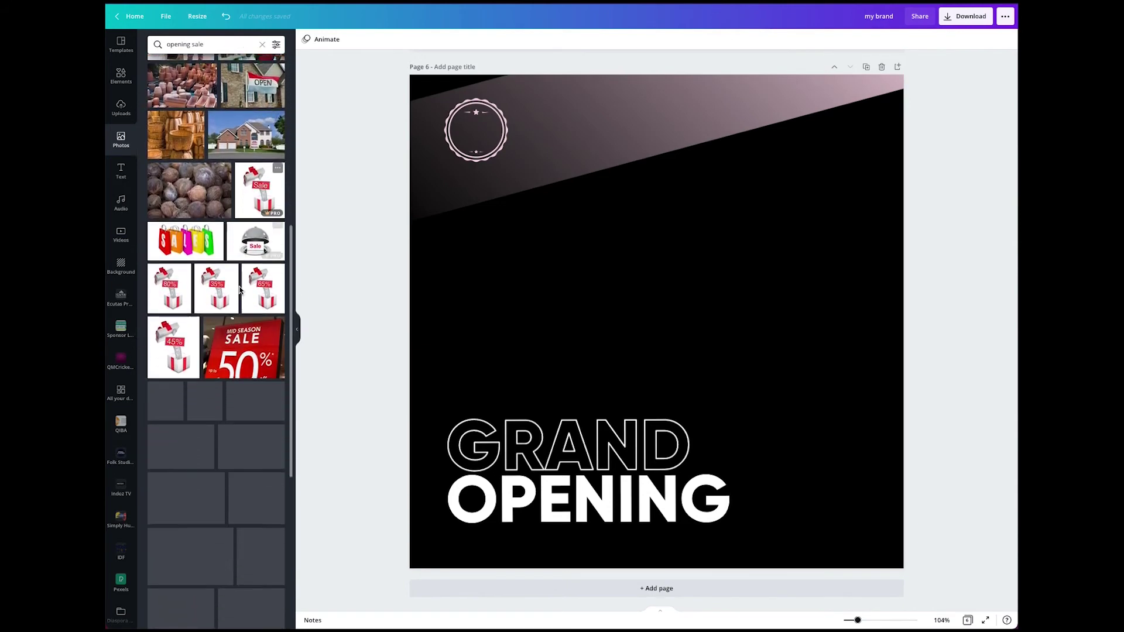
# Search the photo library for "clothing store opening" instead.
pyautogui.click(221, 40)
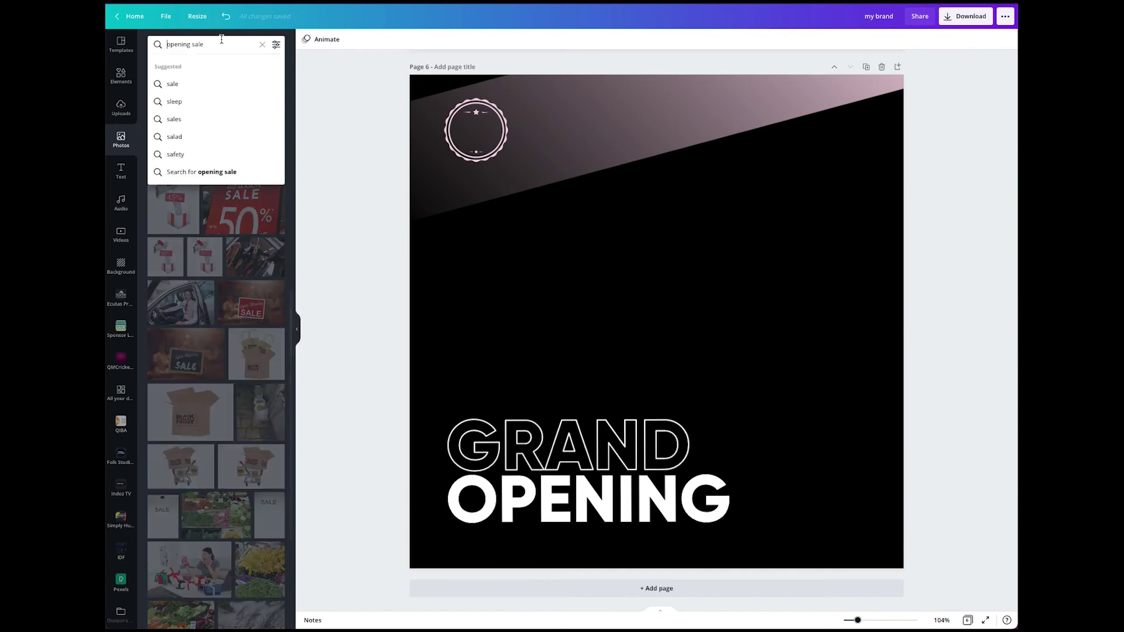
pyautogui.write('lothes')
pyautogui.hotkey('ctrl', 'a')
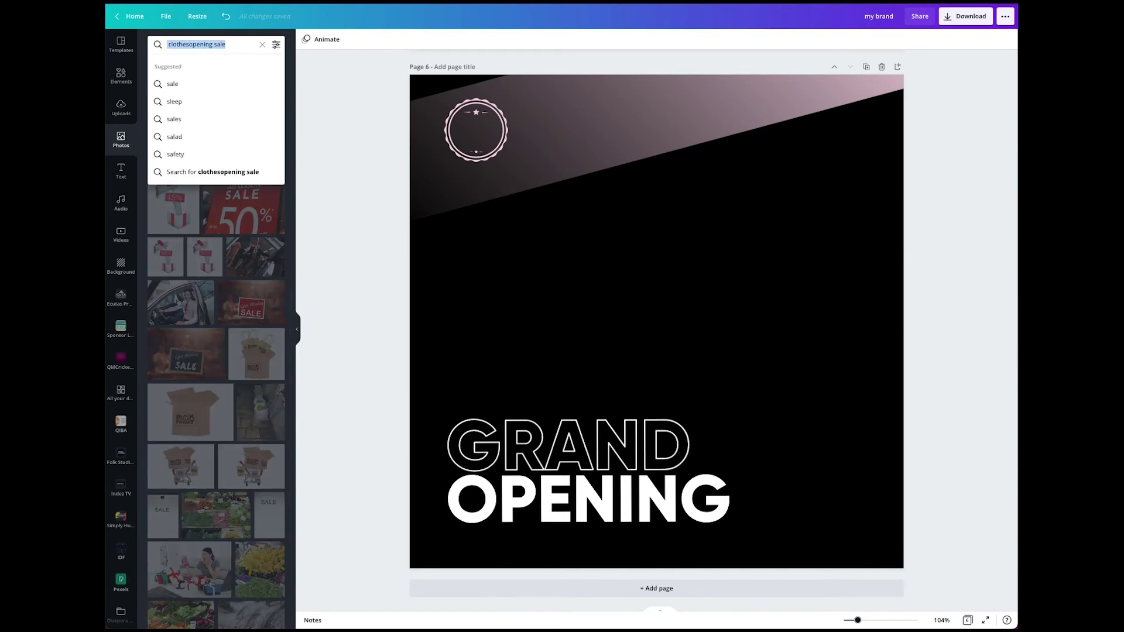
pyautogui.write('clothing s')
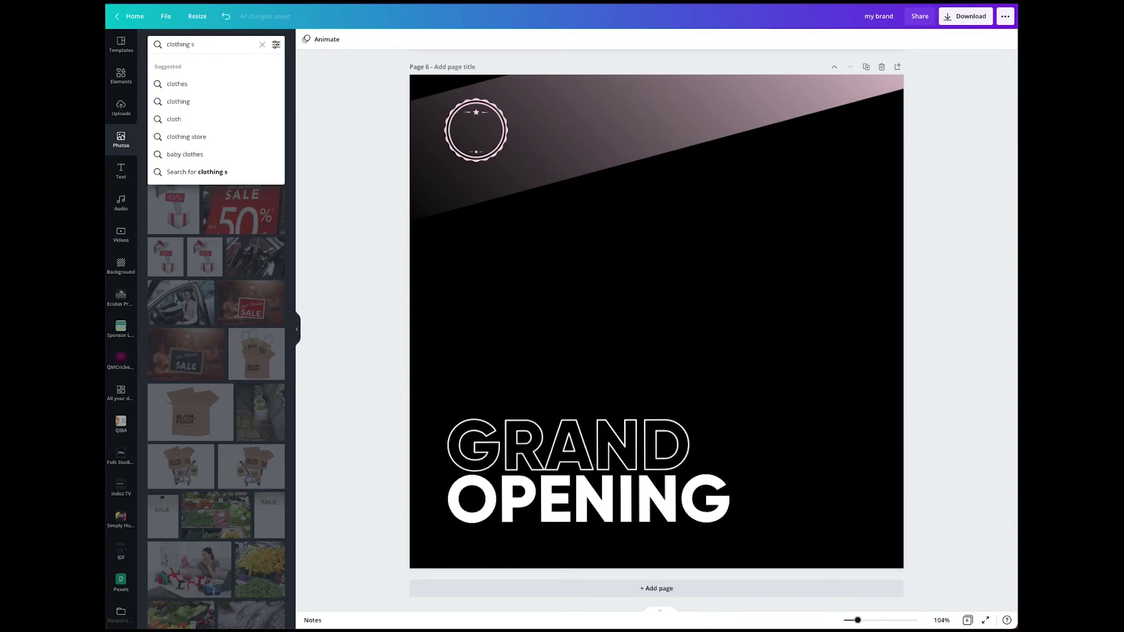
pyautogui.write('tore opening')
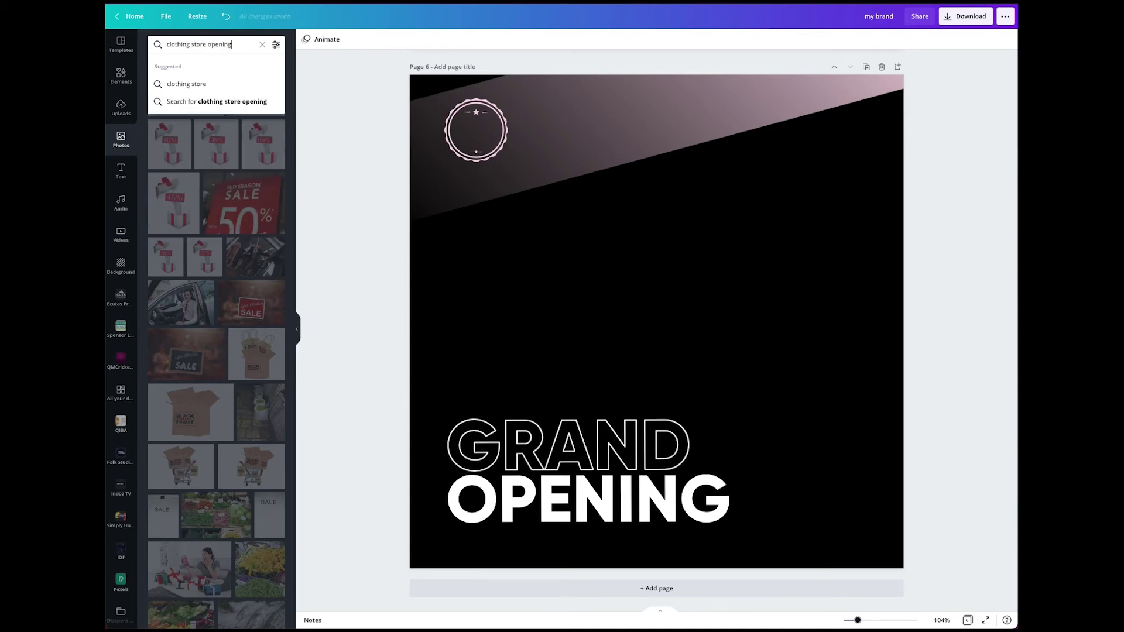
pyautogui.press('Return')
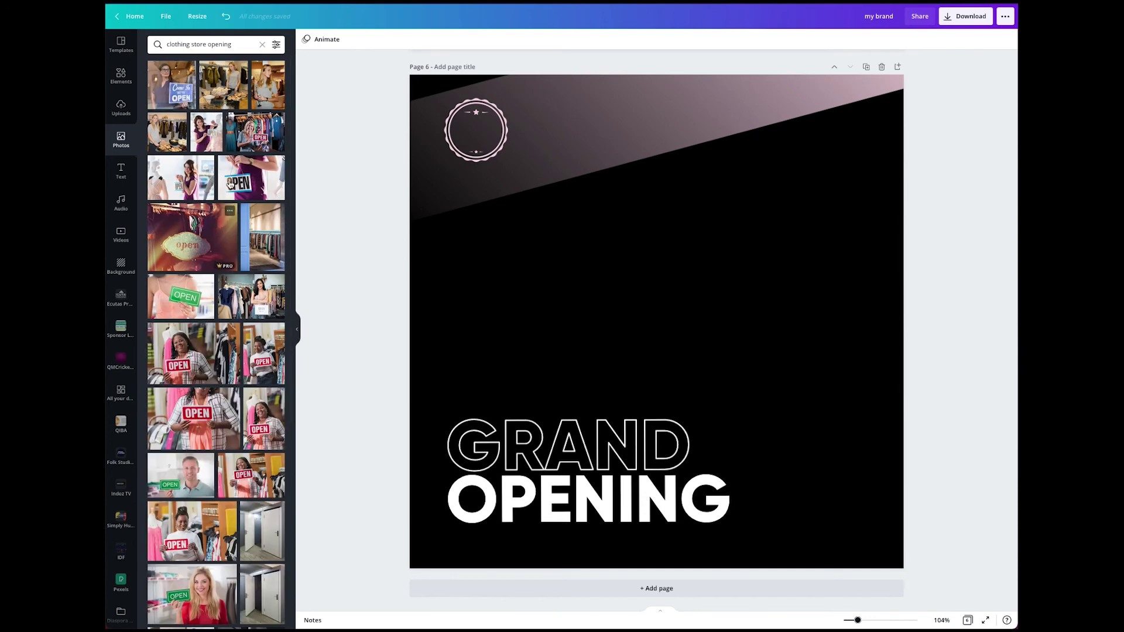
# Add the photo of the blonde woman in a grey top to page 6 and enlarge it to full page height along the right edge.
pyautogui.click(270, 90)
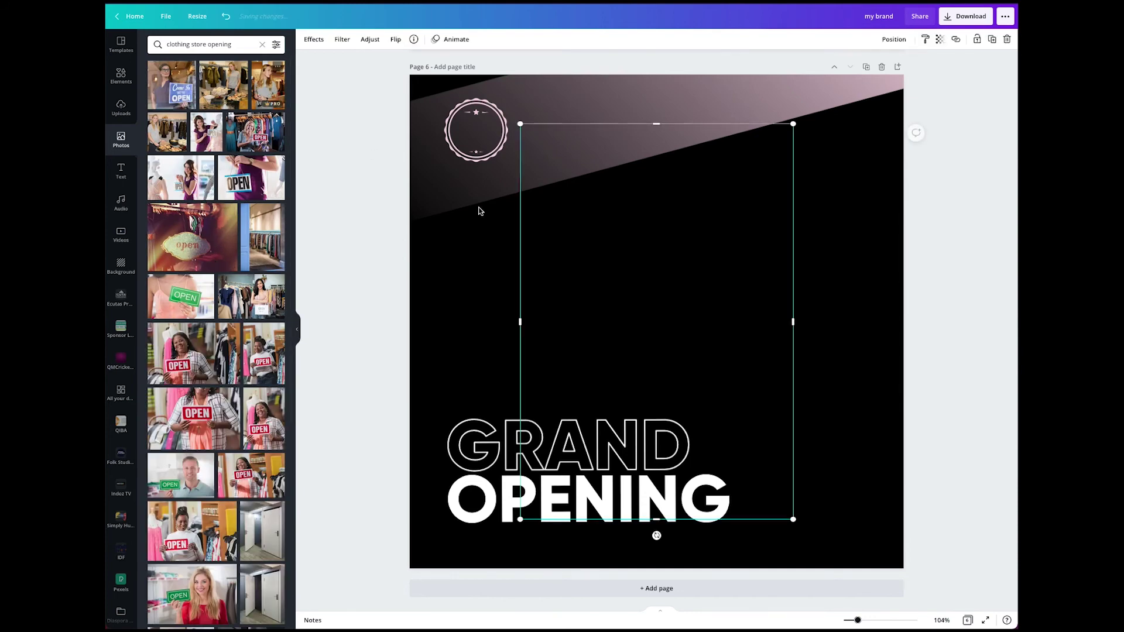
pyautogui.moveTo(715, 326); pyautogui.dragTo(791, 276)
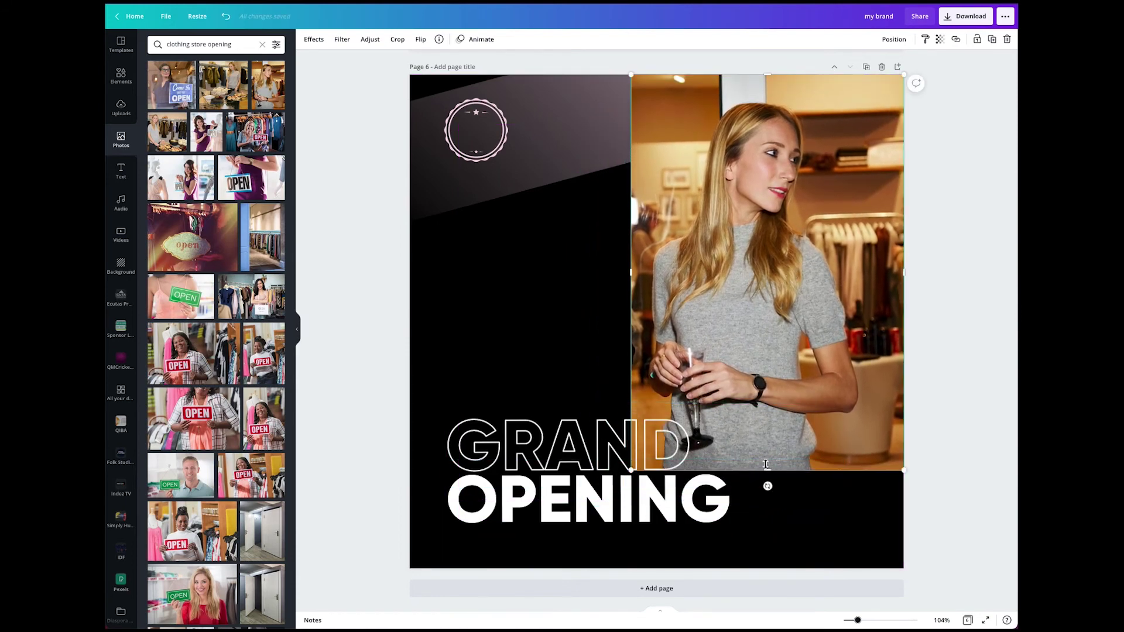
pyautogui.moveTo(767, 471); pyautogui.dragTo(772, 575)
pyautogui.moveTo(627, 331); pyautogui.dragTo(582, 334)
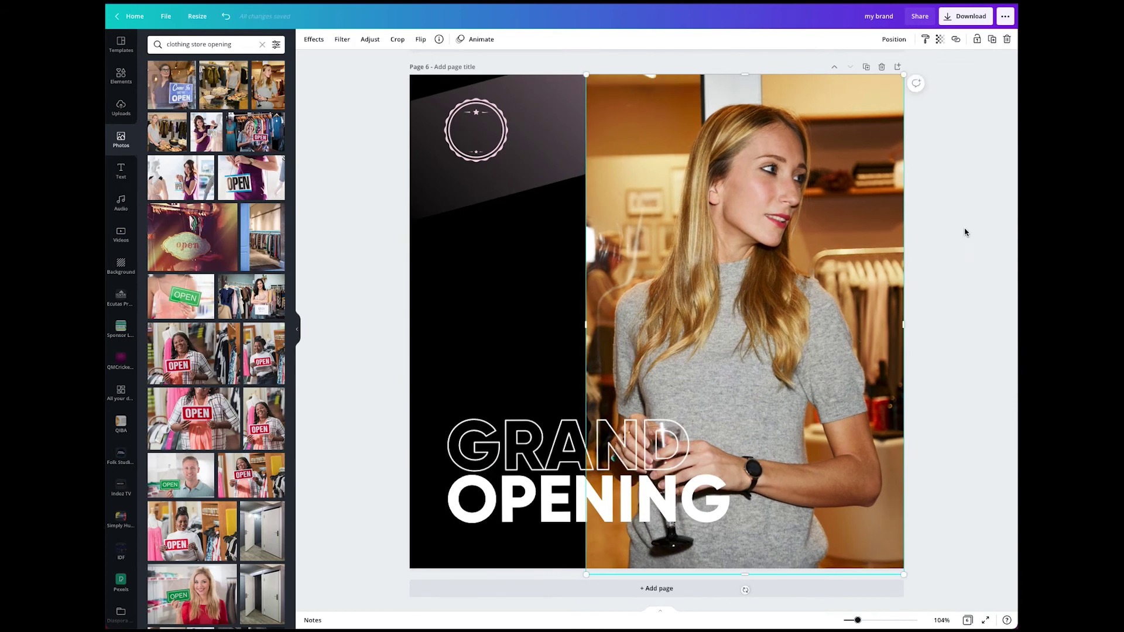
pyautogui.click(935, 279)
# Remove the background from the woman's photo and apply the Street filter to it.
pyautogui.click(726, 316)
pyautogui.click(314, 39)
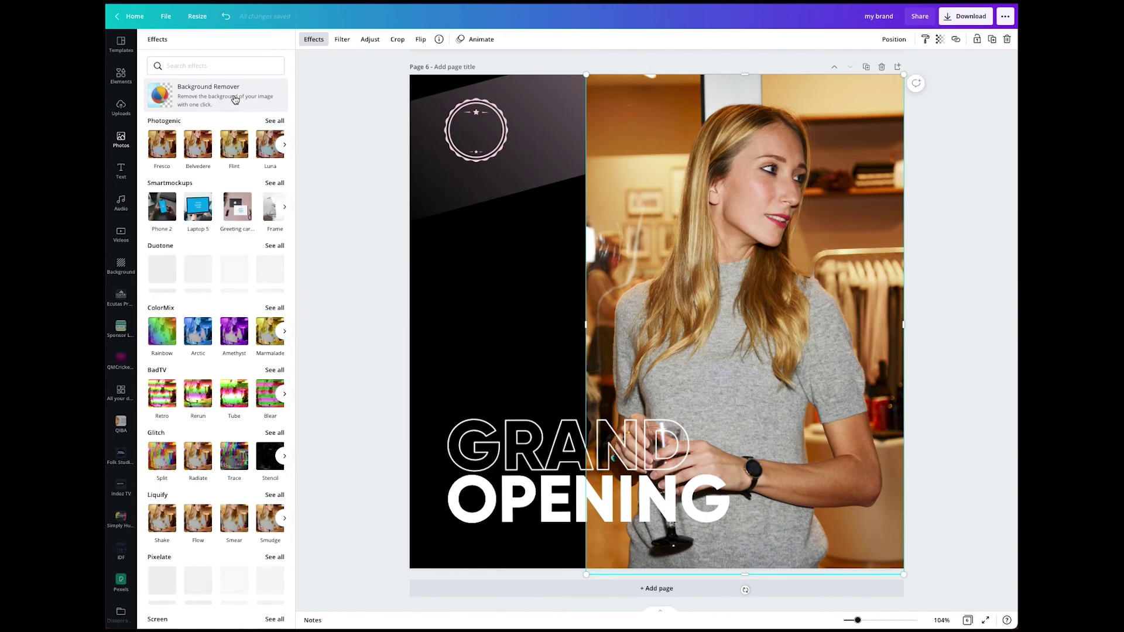
pyautogui.click(234, 99)
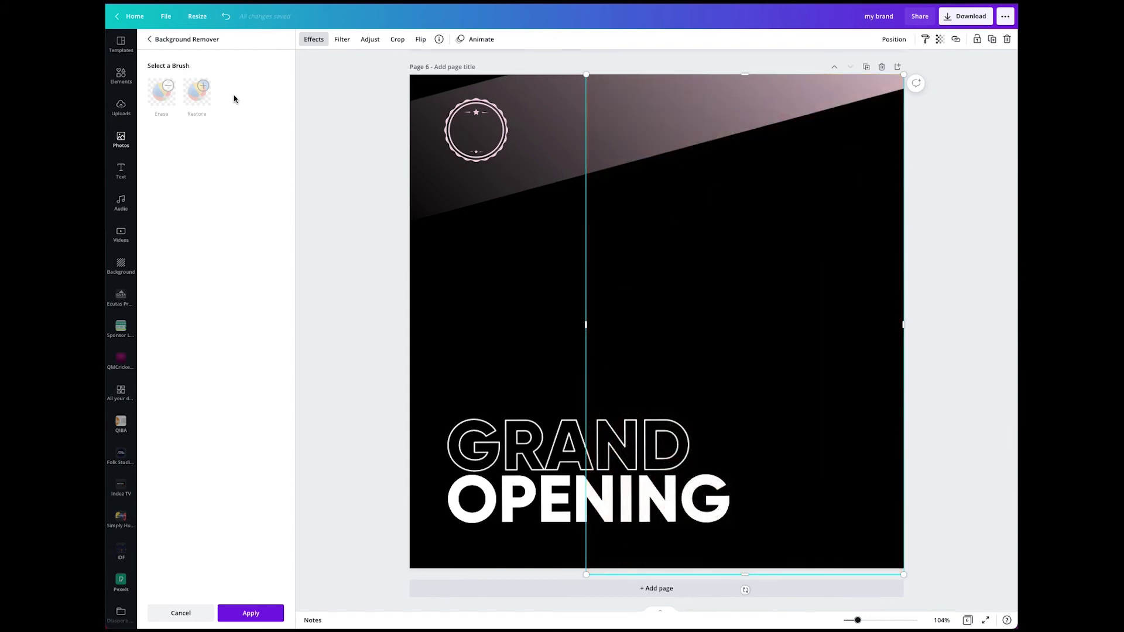
pyautogui.click(343, 39)
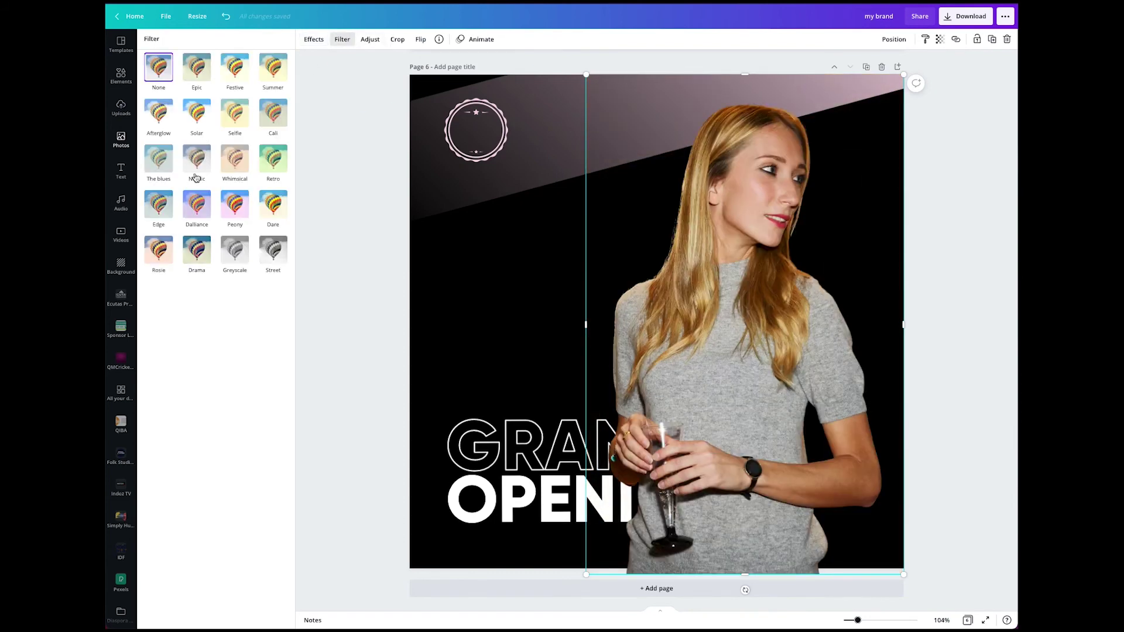
pyautogui.click(274, 255)
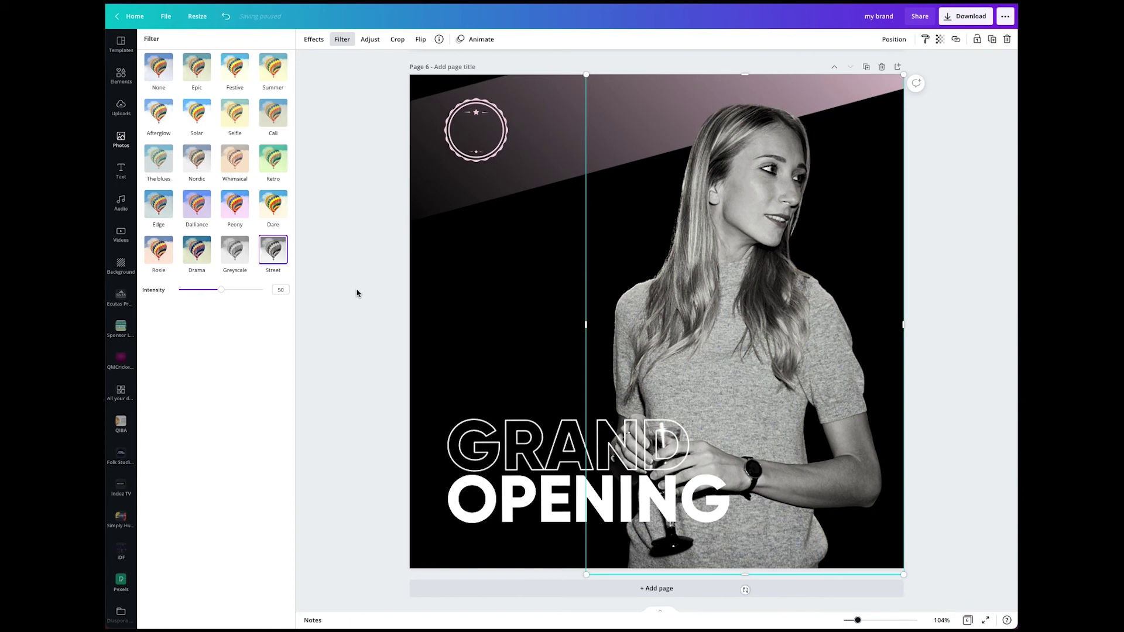
pyautogui.press('Escape')
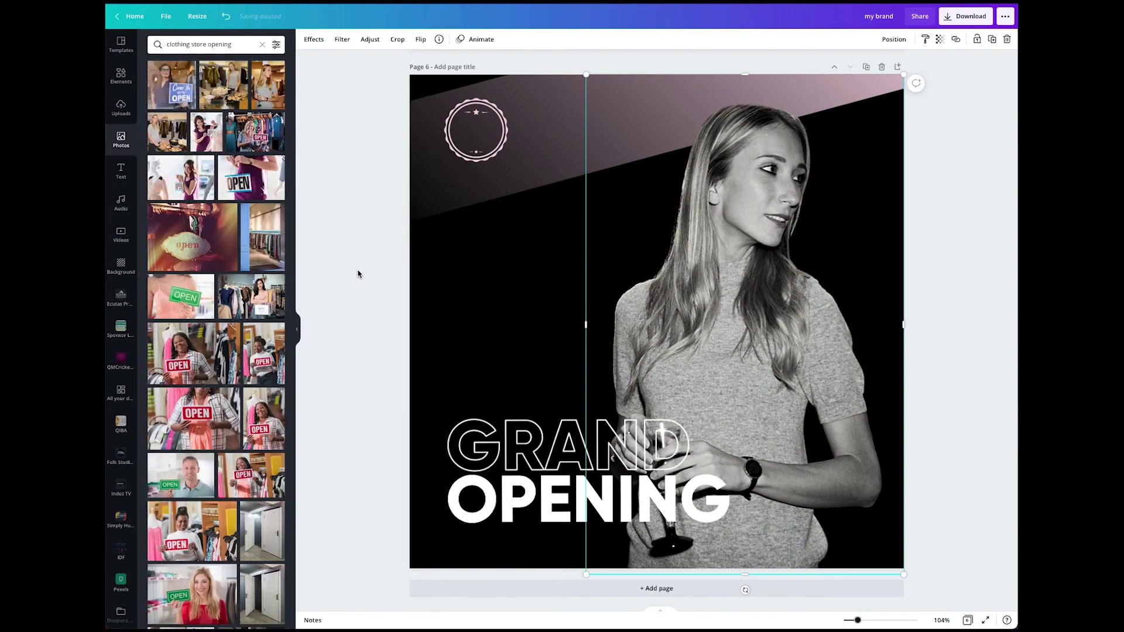
pyautogui.click(358, 274)
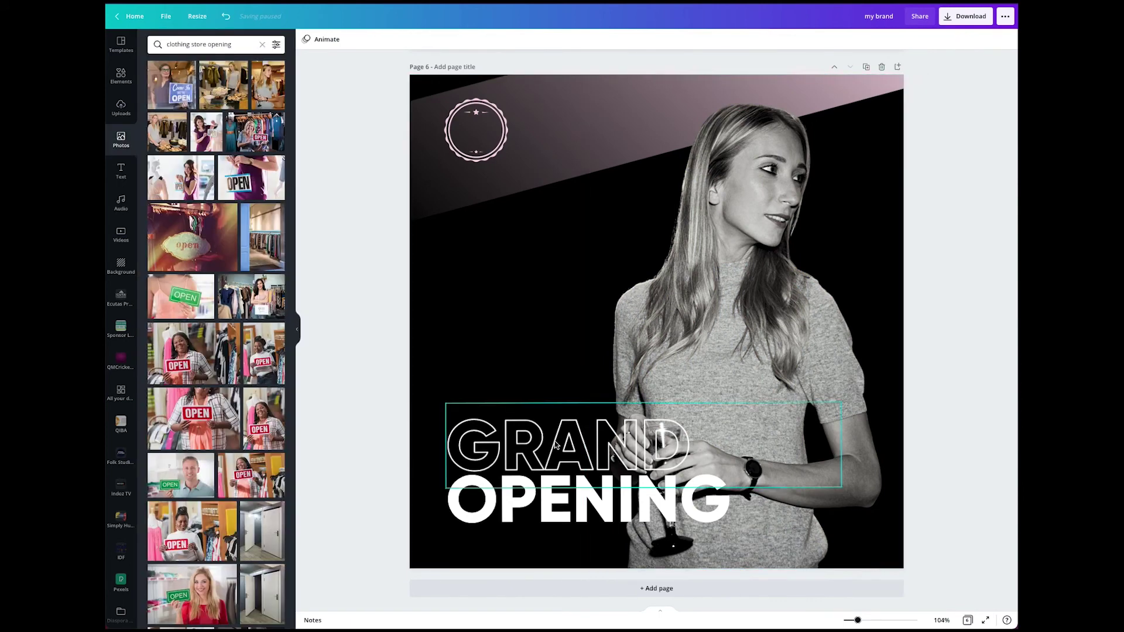
# Try flipping the woman's photo horizontally and flip it back.
pyautogui.click(774, 310)
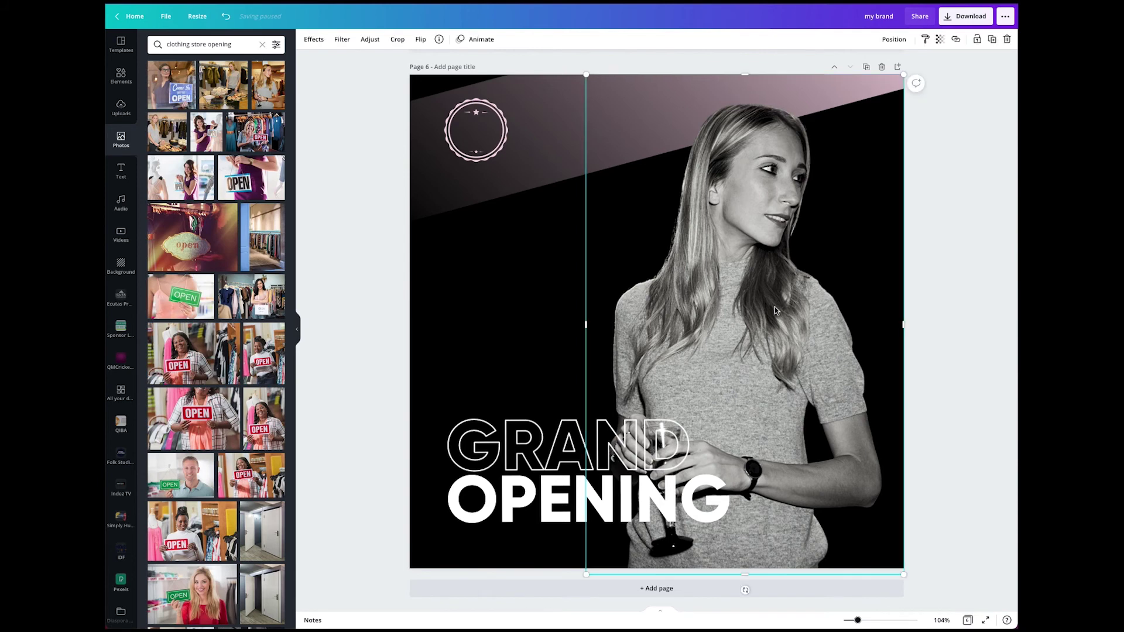
pyautogui.rightClick(774, 310)
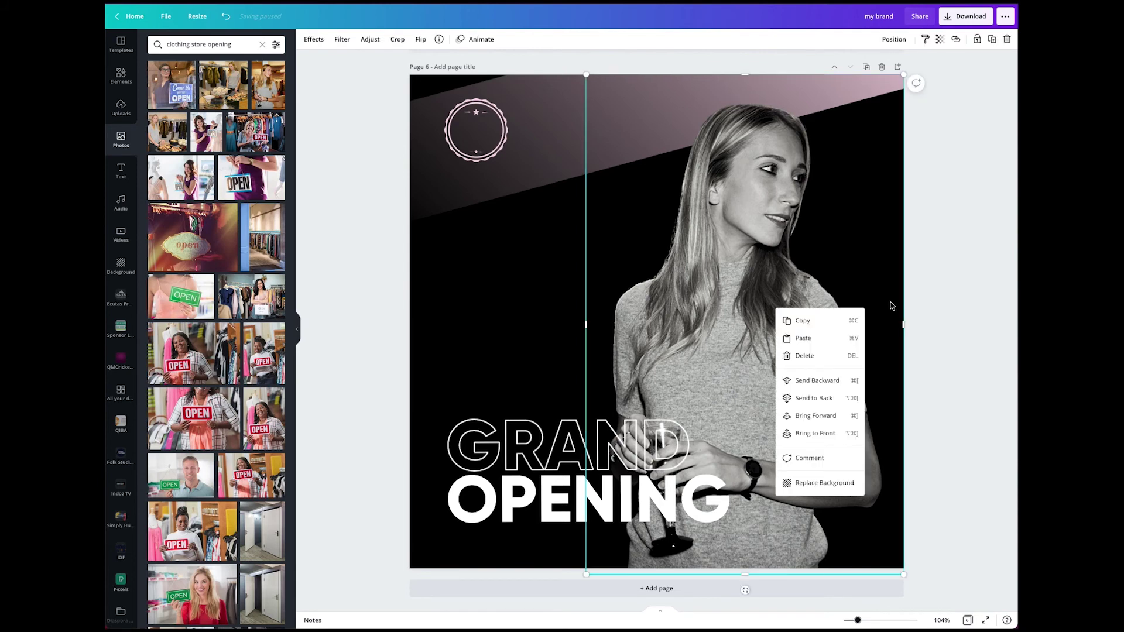
pyautogui.press('Escape')
pyautogui.click(948, 305)
pyautogui.click(816, 372)
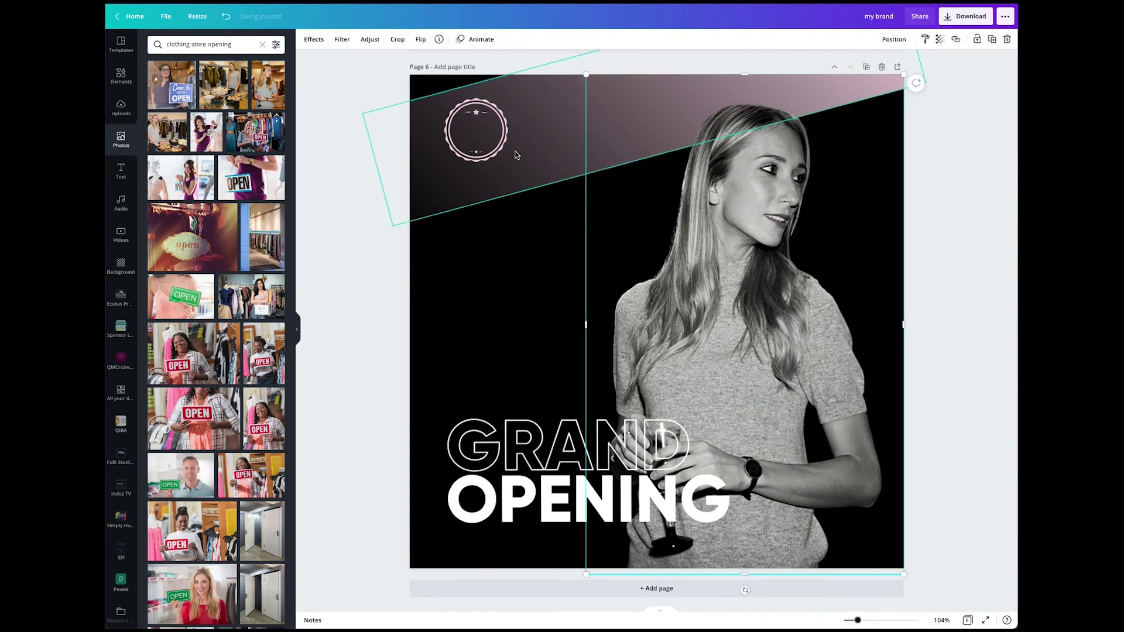
pyautogui.click(419, 40)
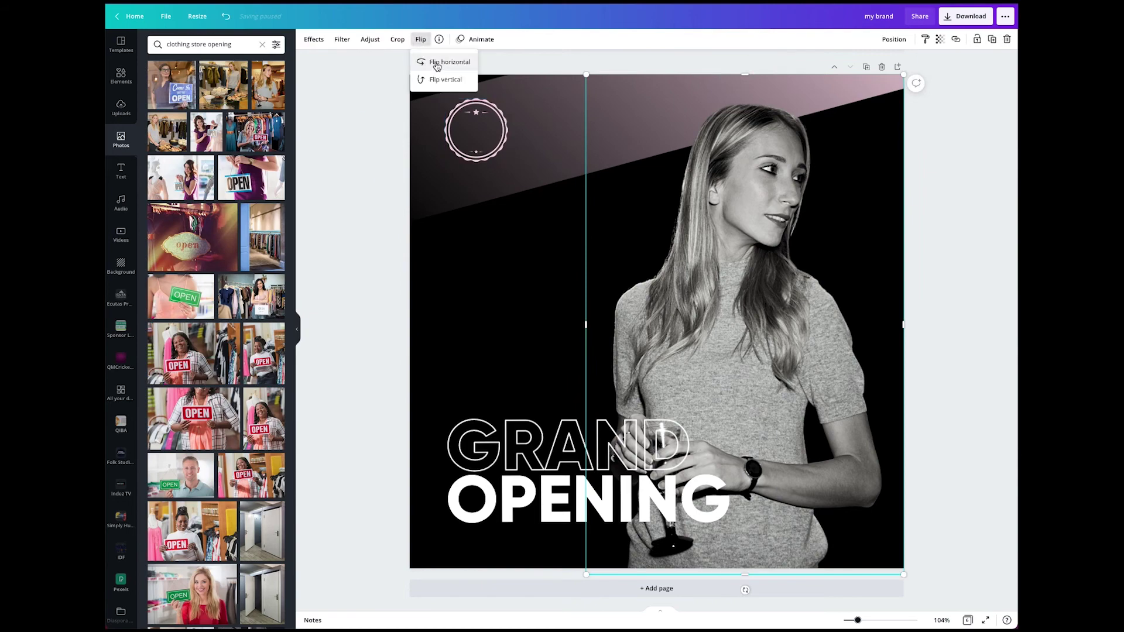
pyautogui.click(441, 62)
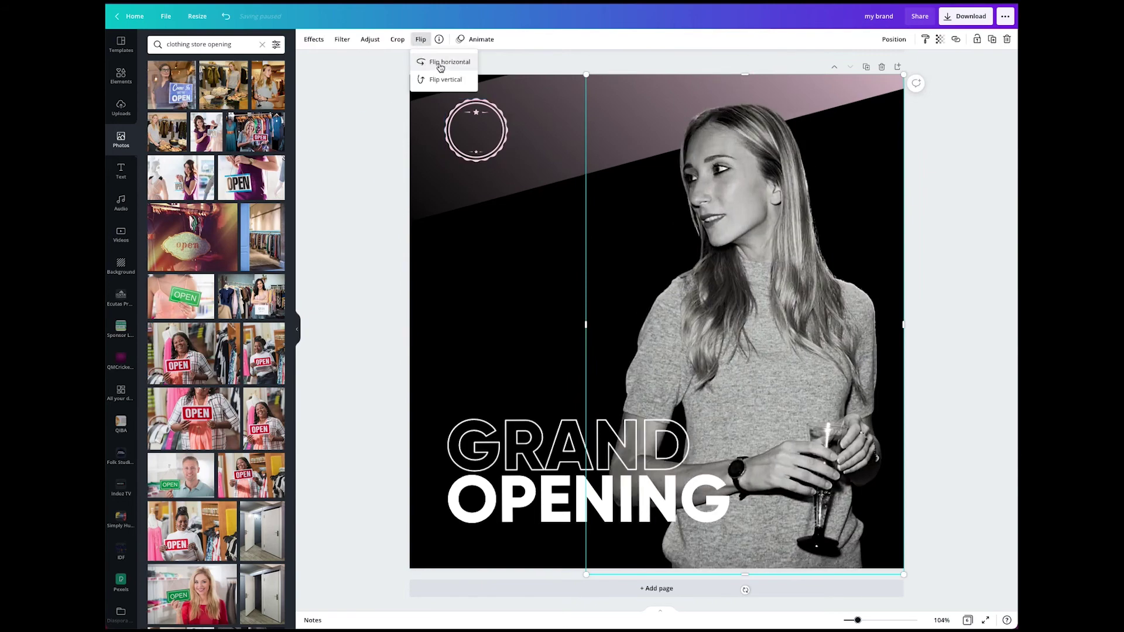
pyautogui.click(440, 62)
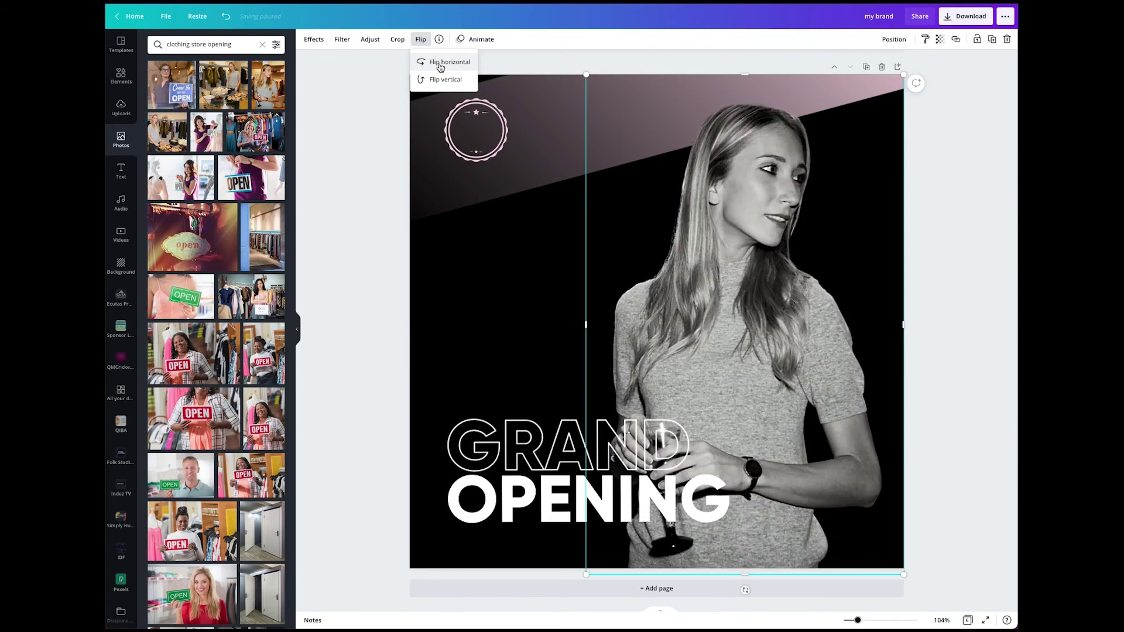
# Move the woman's photo to the left edge of page 6.
pyautogui.click(760, 334)
pyautogui.moveTo(760, 333); pyautogui.dragTo(581, 324)
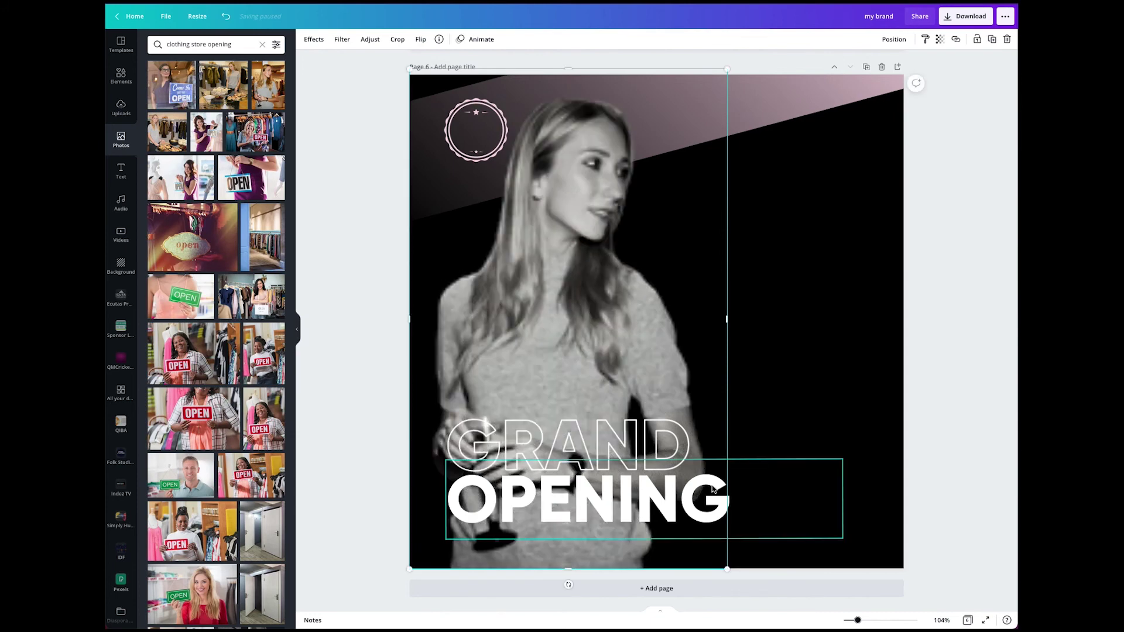
# Shift the OPENING heading slightly to the right and align its text to the right.
pyautogui.moveTo(680, 500); pyautogui.dragTo(710, 499)
pyautogui.click(526, 42)
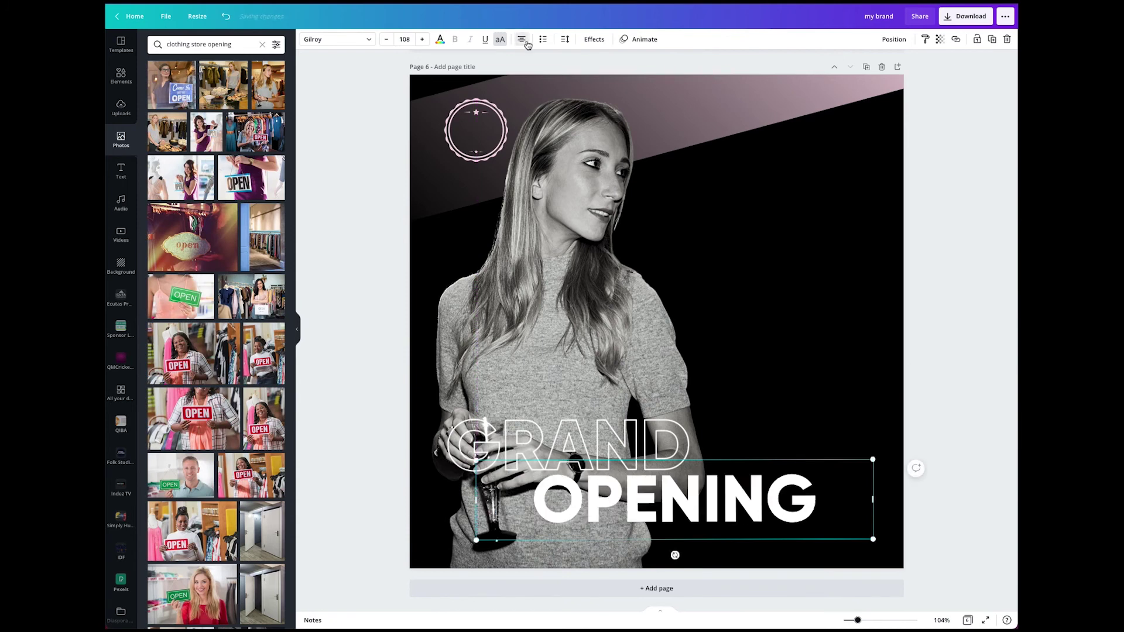
pyautogui.click(526, 42)
pyautogui.click(947, 359)
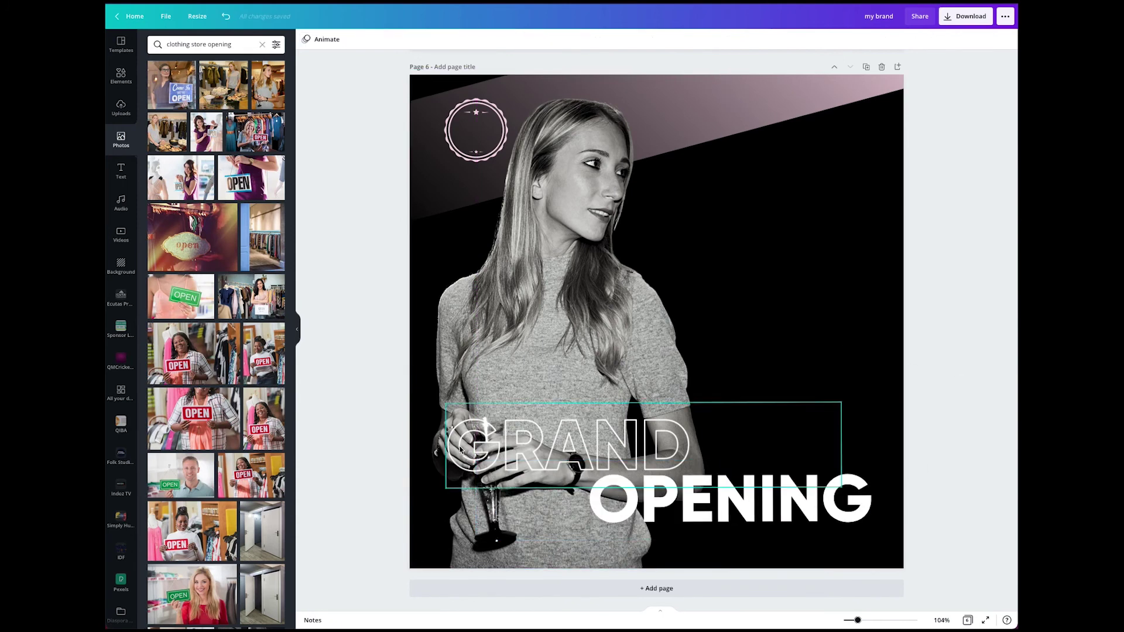
# Nudge the outlined GRAND heading to the right and align its text to the right.
pyautogui.moveTo(561, 426); pyautogui.dragTo(568, 426)
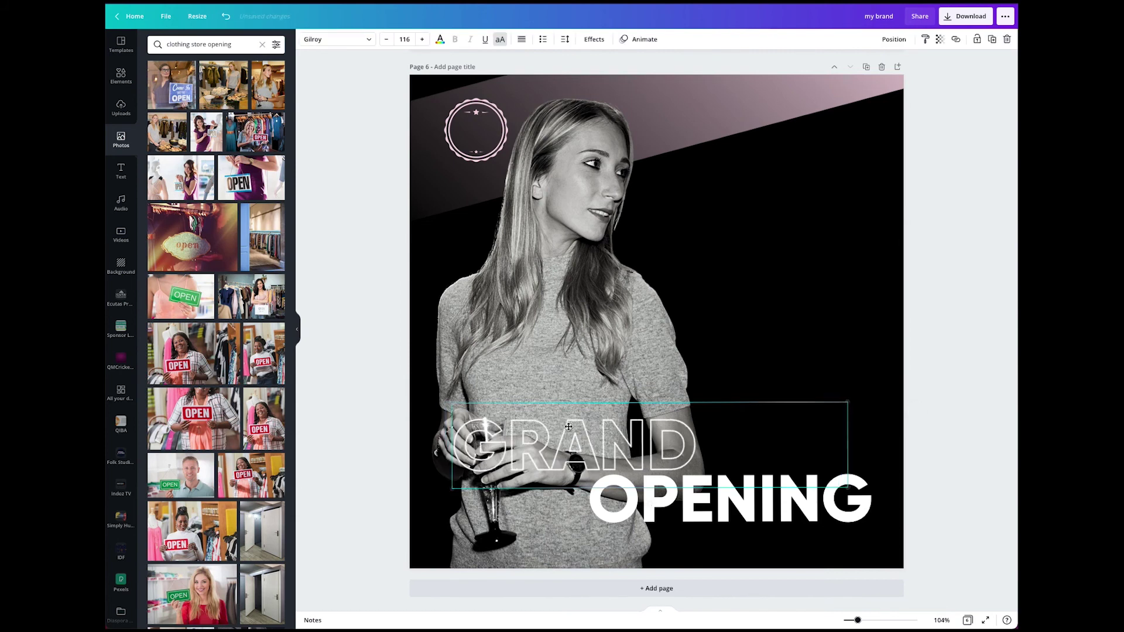
pyautogui.click(522, 41)
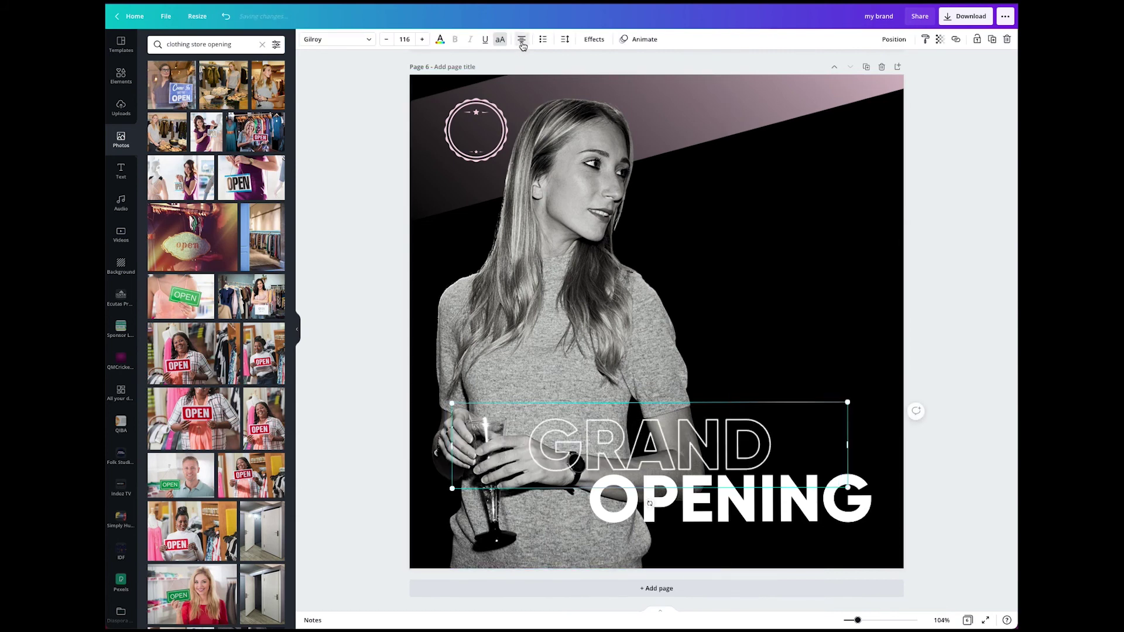
pyautogui.click(522, 41)
pyautogui.click(791, 462)
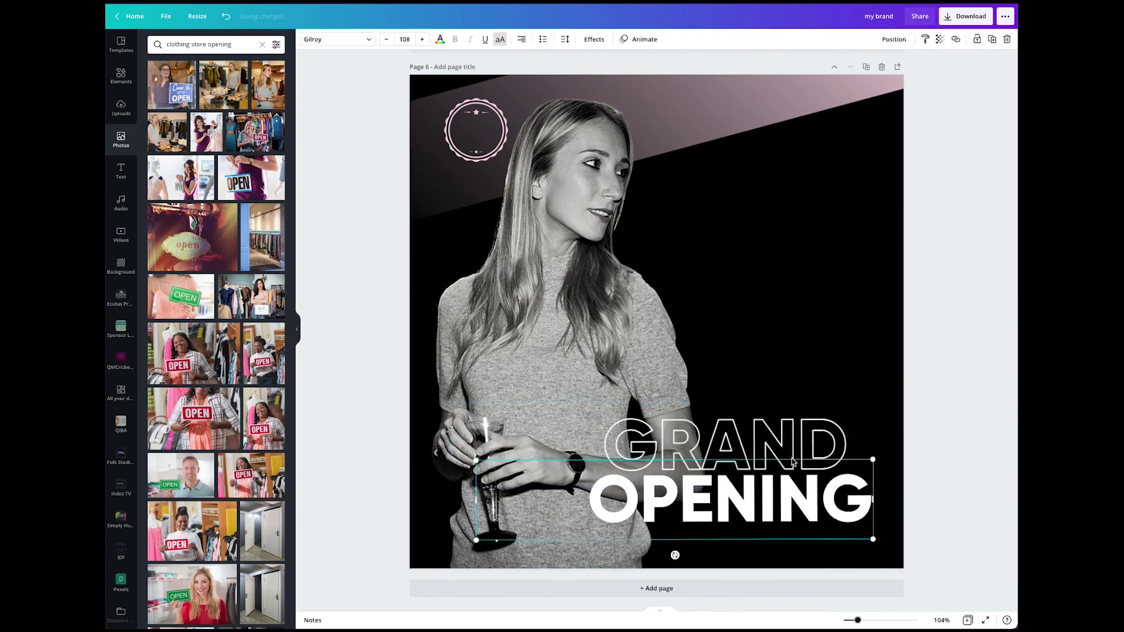
# Move the outlined GRAND heading right so its right edge lines up with the OPENING heading below it.
pyautogui.moveTo(790, 435); pyautogui.dragTo(812, 436)
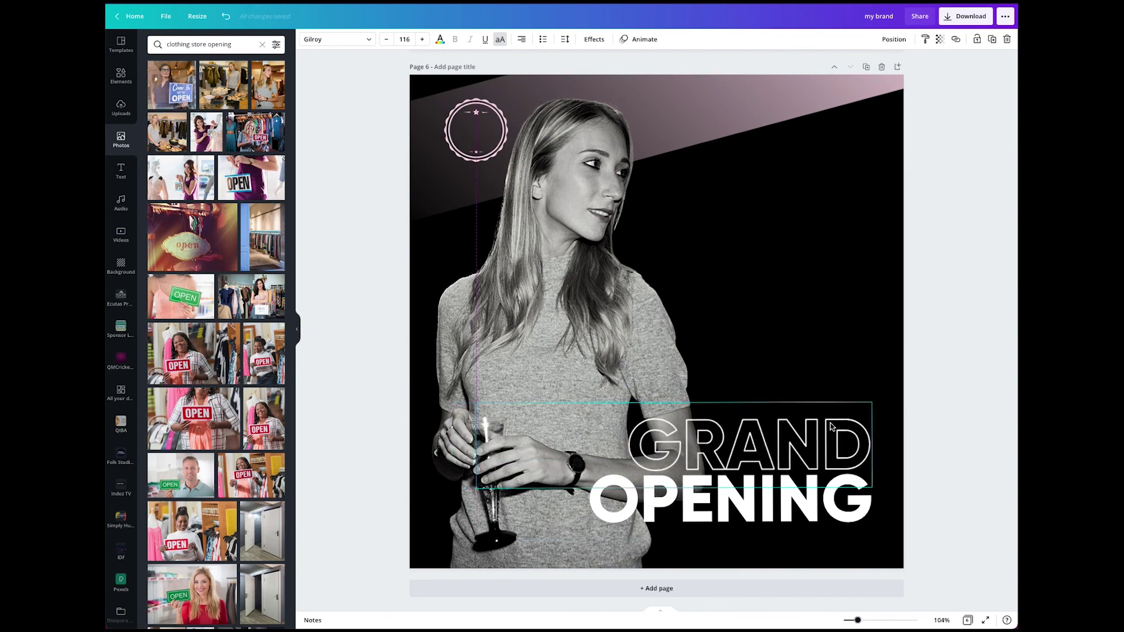
pyautogui.click(950, 316)
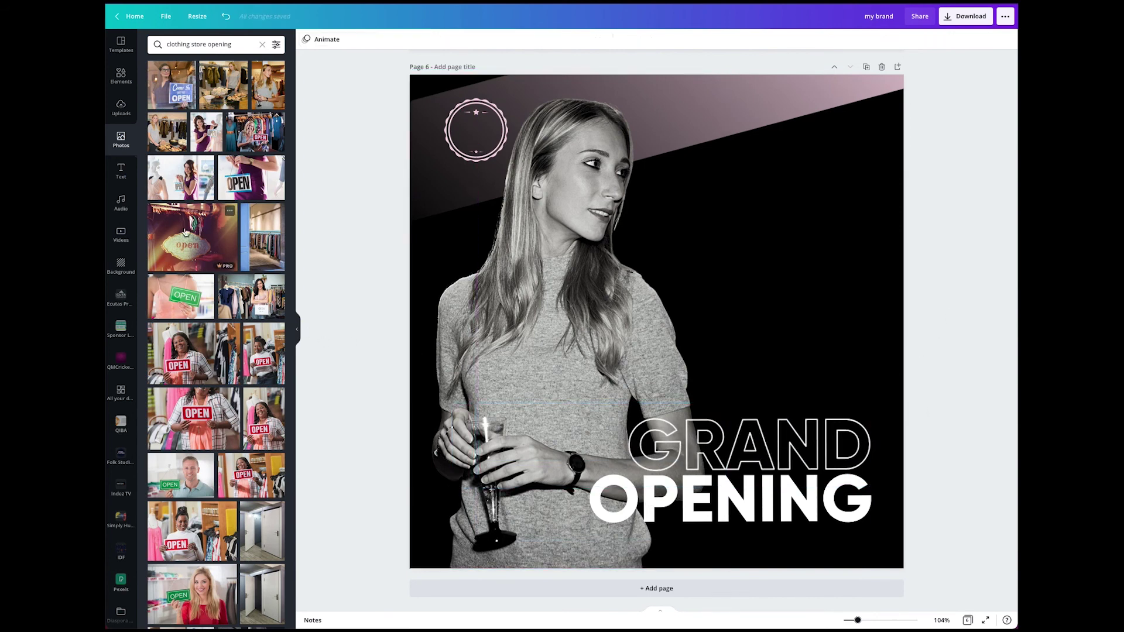
# Search the elements library for "button gradient".
pyautogui.click(121, 75)
pyautogui.click(220, 45)
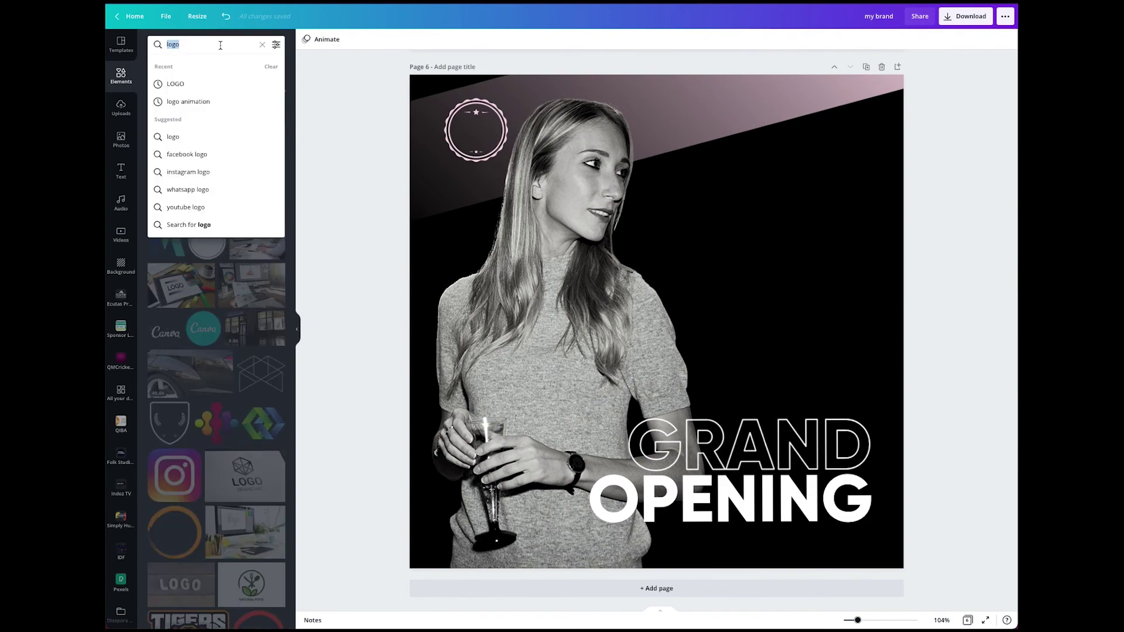
pyautogui.write('button ')
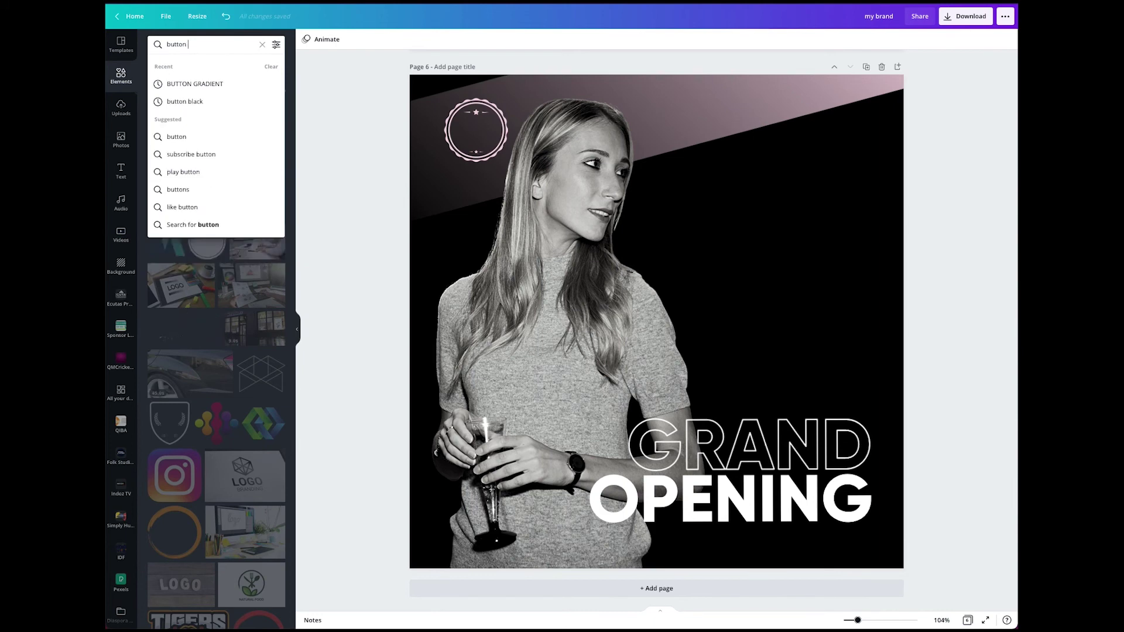
pyautogui.write('ga')
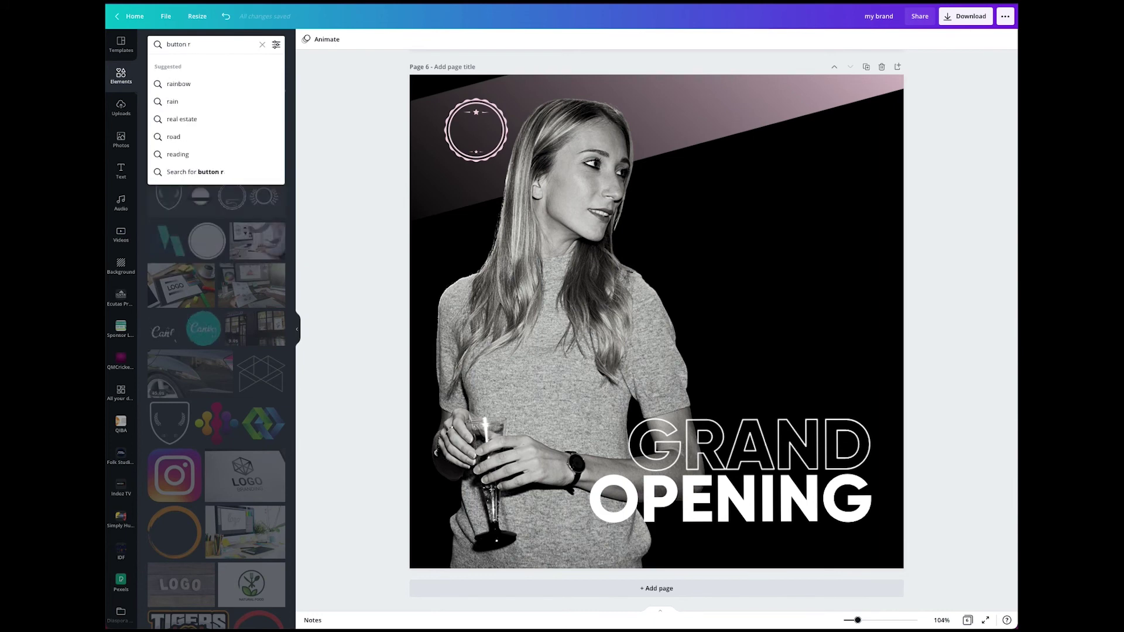
pyautogui.press('BackSpace')
pyautogui.write('rd')
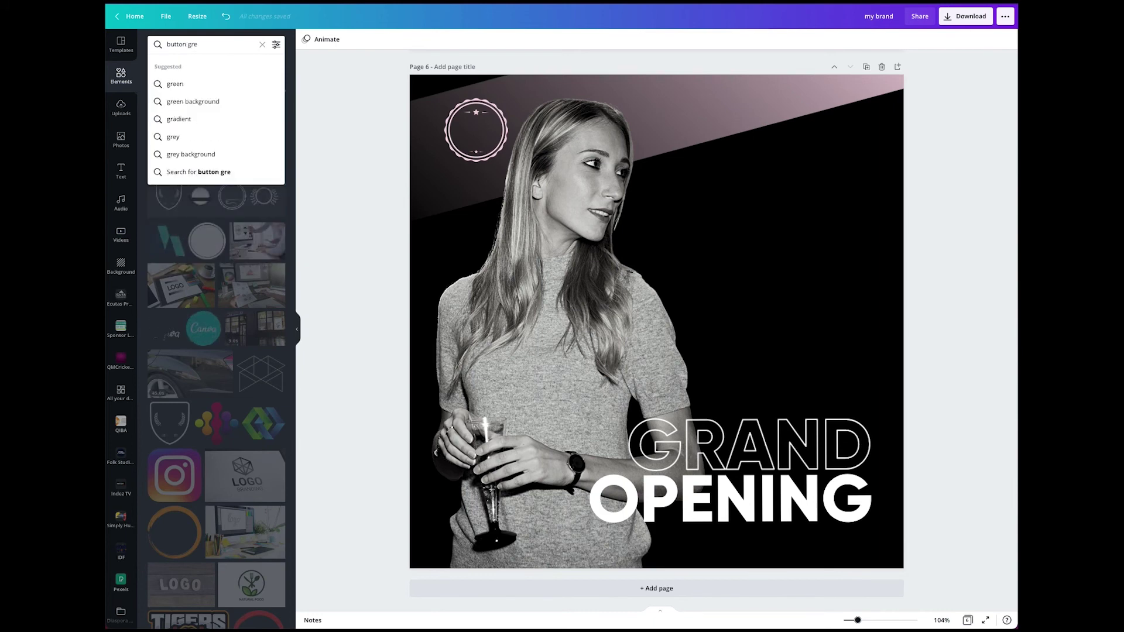
pyautogui.press('BackSpace')
pyautogui.write('adient')
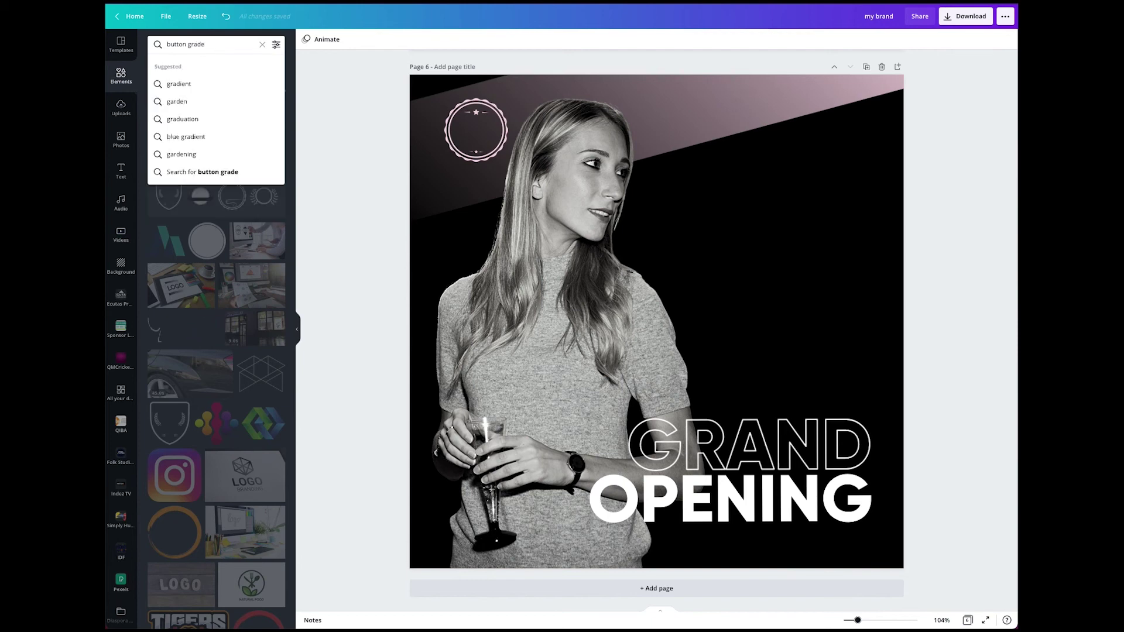
pyautogui.press('Return')
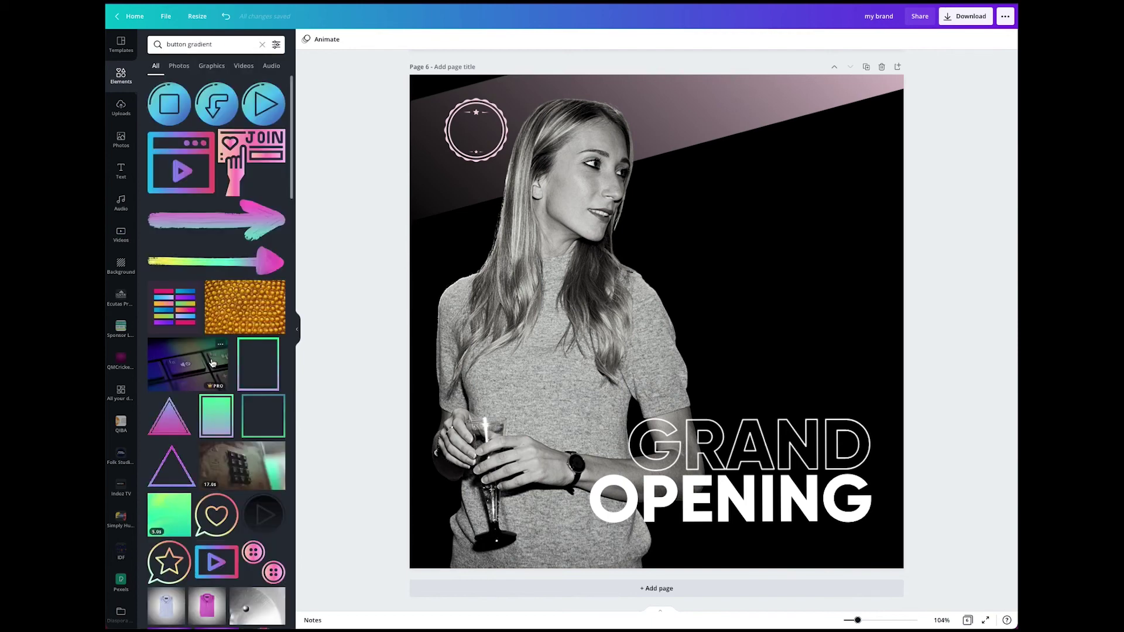
# Find a rose-gold gradient circle among the button gradient results and add it to page 6.
pyautogui.scroll(-9, 219, 351)
pyautogui.scroll(-12, 212, 364)
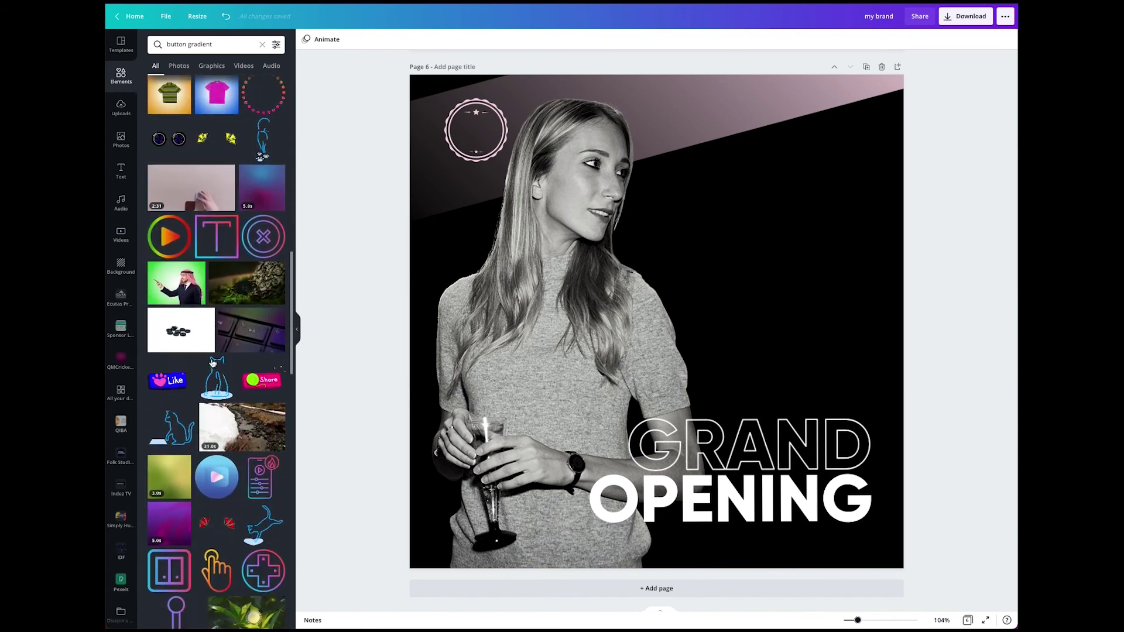
pyautogui.scroll(-5, 212, 364)
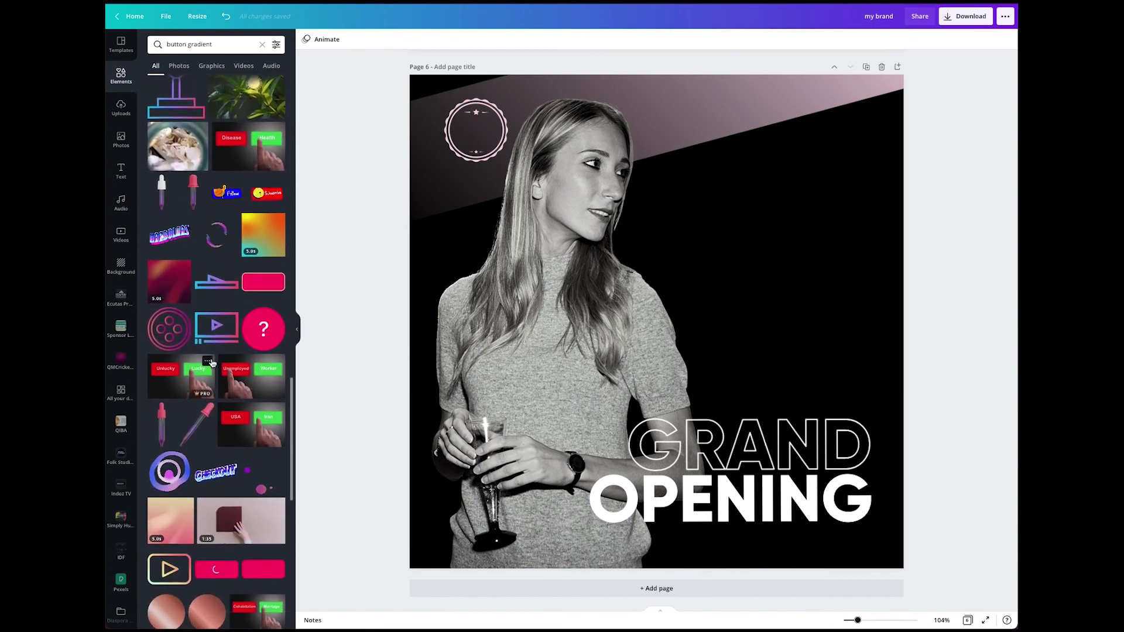
pyautogui.scroll(-3, 212, 363)
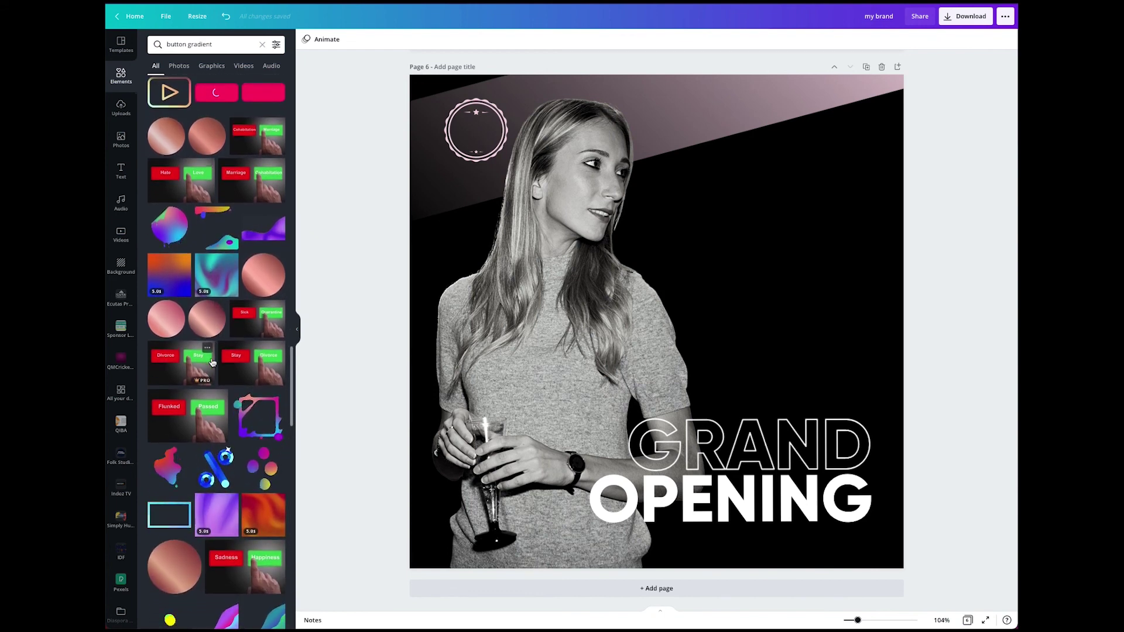
pyautogui.scroll(-4, 211, 363)
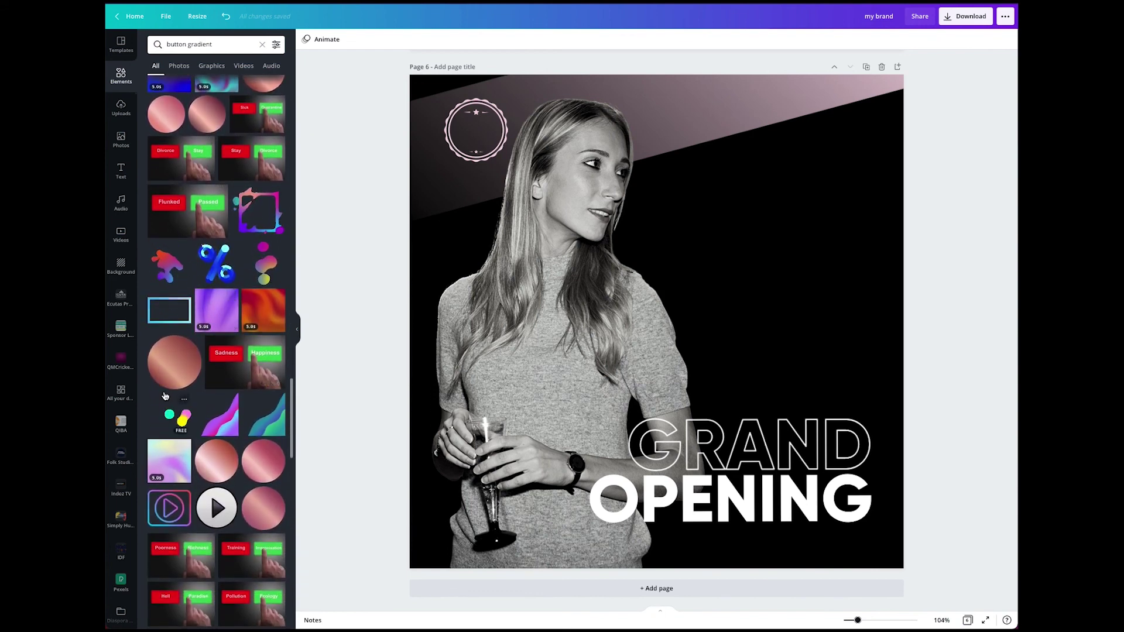
pyautogui.click(216, 461)
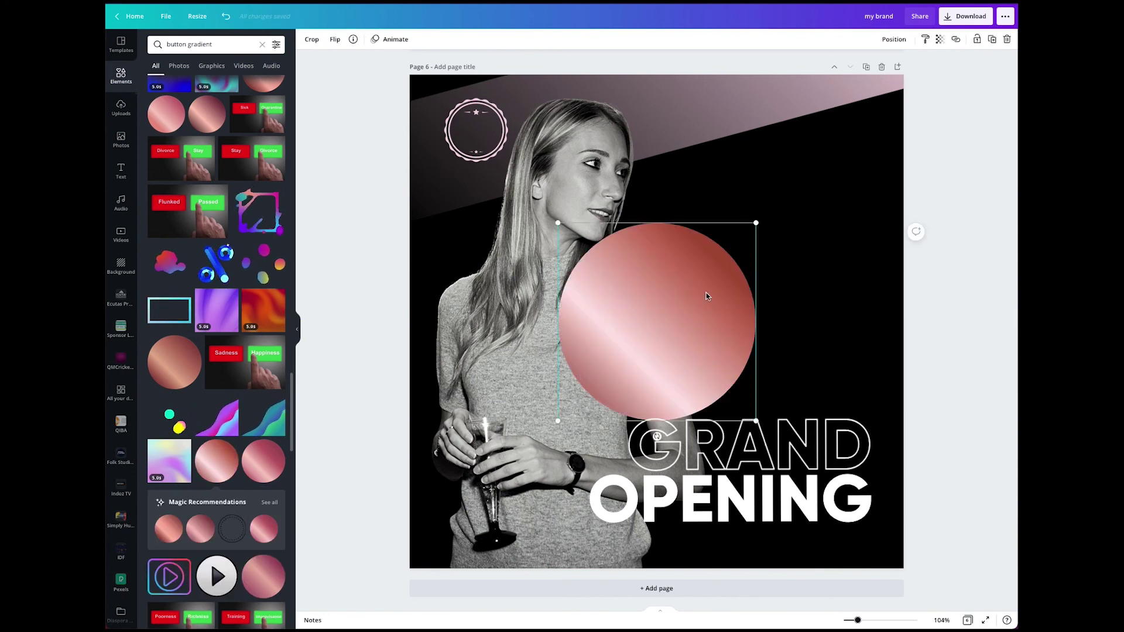
# Shrink the rose-gold circle and place it just above the right part of the GRAND heading.
pyautogui.moveTo(755, 223); pyautogui.dragTo(646, 333)
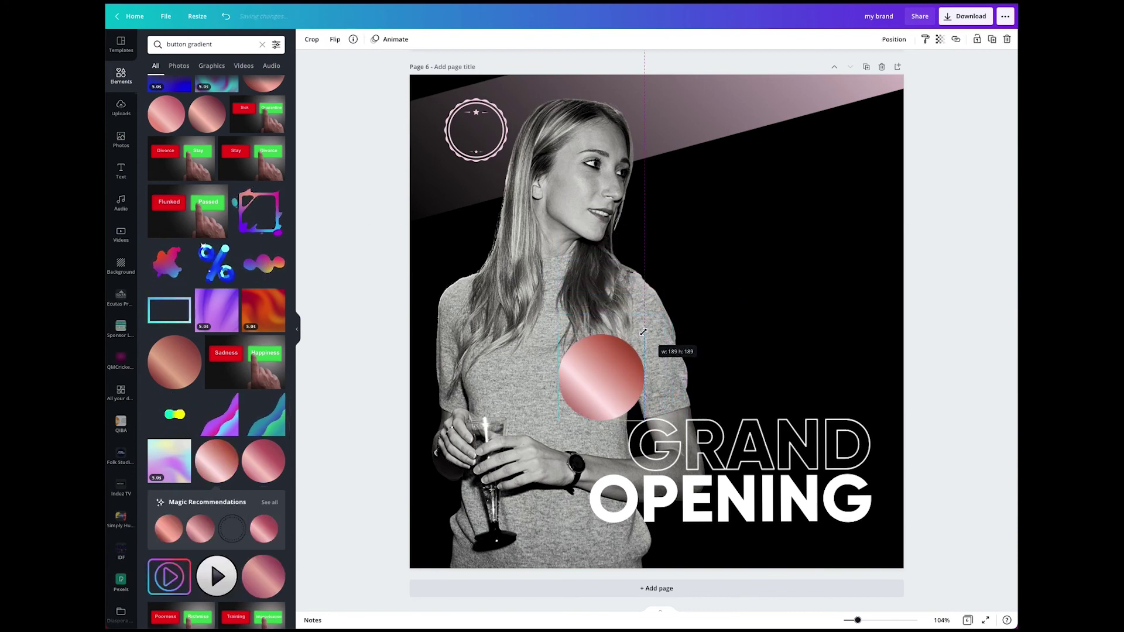
pyautogui.moveTo(598, 381); pyautogui.dragTo(822, 362)
pyautogui.moveTo(786, 312); pyautogui.dragTo(726, 282)
pyautogui.click(953, 293)
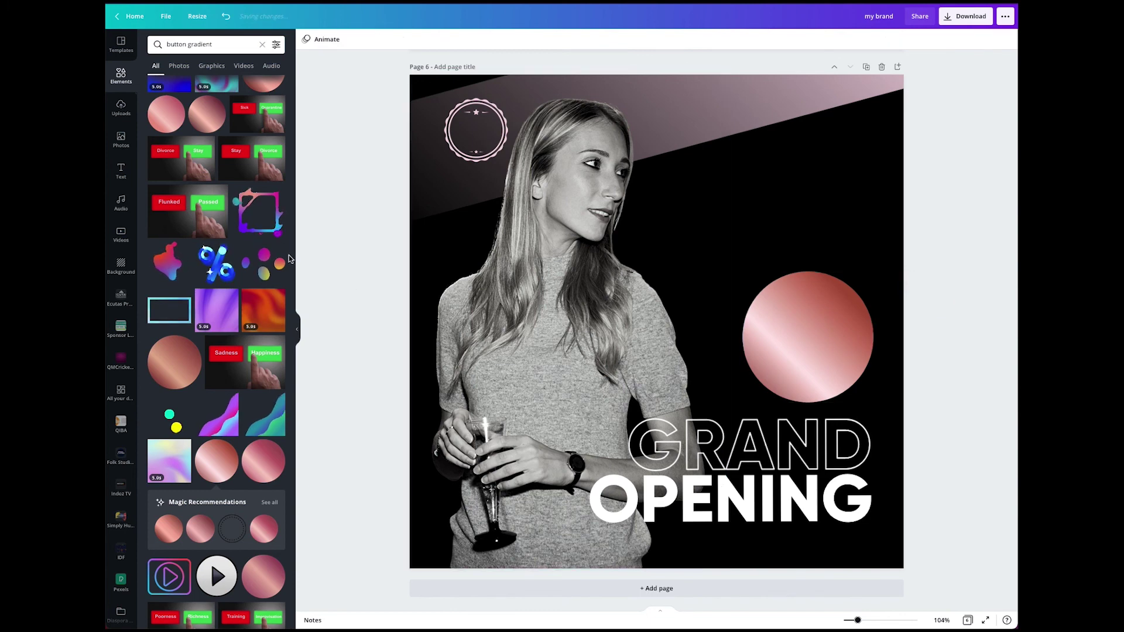
# Add a subheading text box and place it on the rose-gold circle.
pyautogui.click(122, 171)
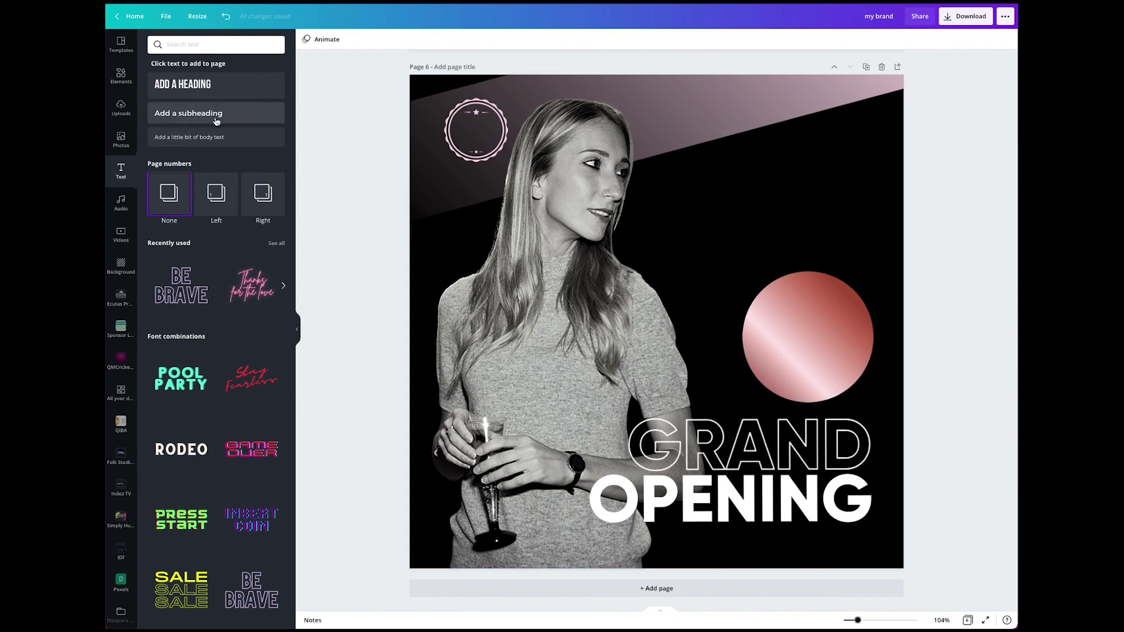
pyautogui.click(192, 116)
pyautogui.moveTo(664, 344); pyautogui.dragTo(812, 342)
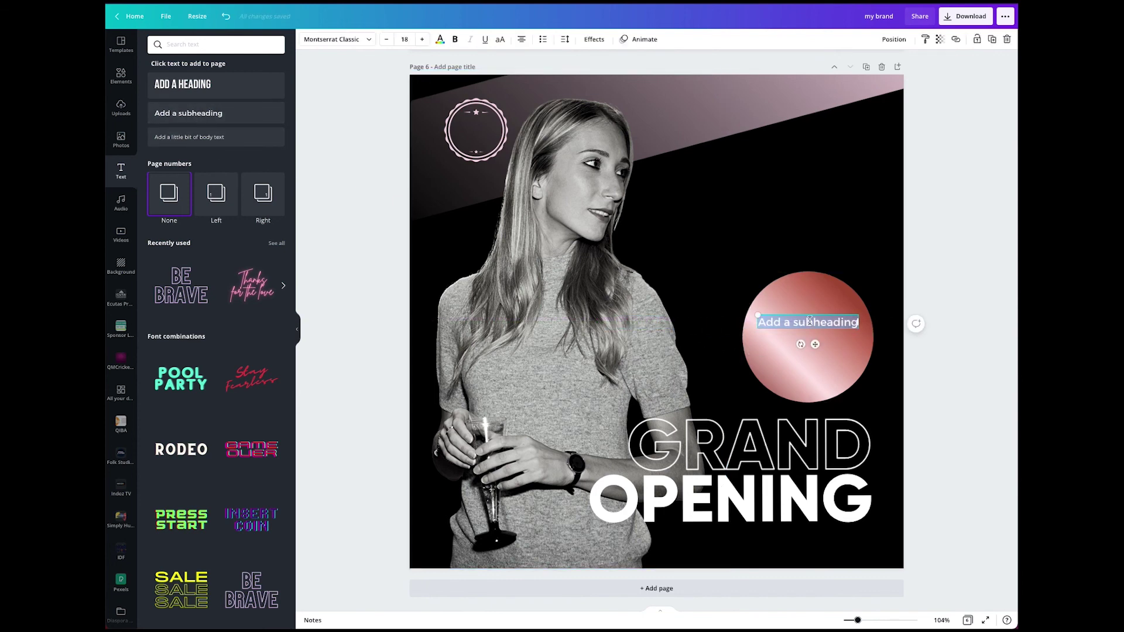
# Replace the subheading with four lines: the venue's street, its city, "Sat 02 Oct 2021" and "09 am".
pyautogui.write('hd')
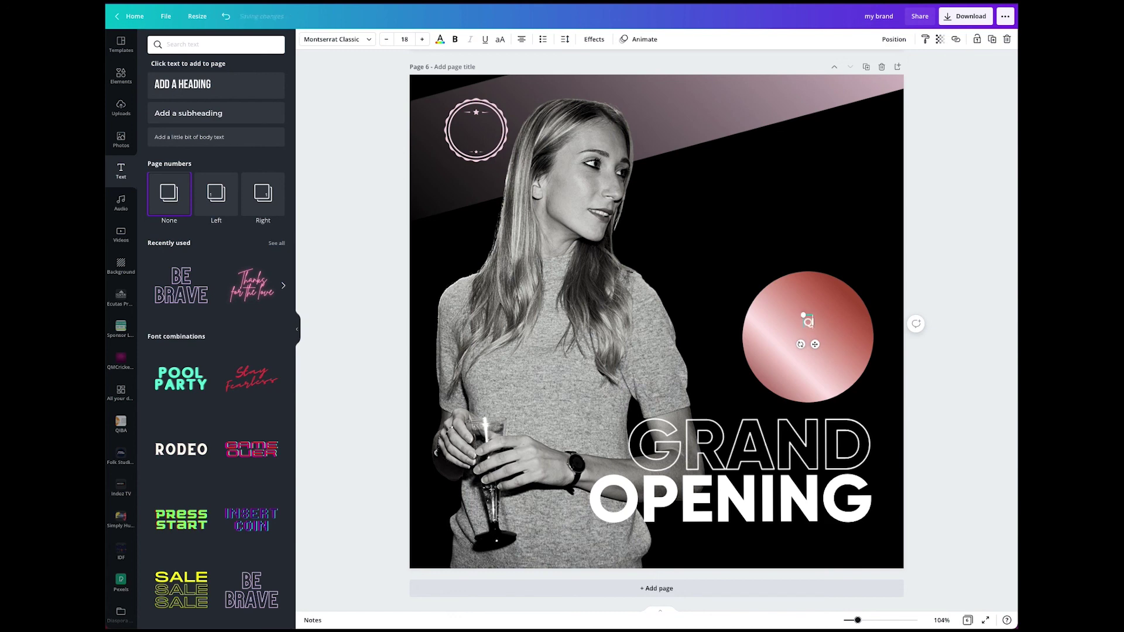
pyautogui.write('ueen Street Mall')
pyautogui.press('Return')
pyautogui.write('Brisb')
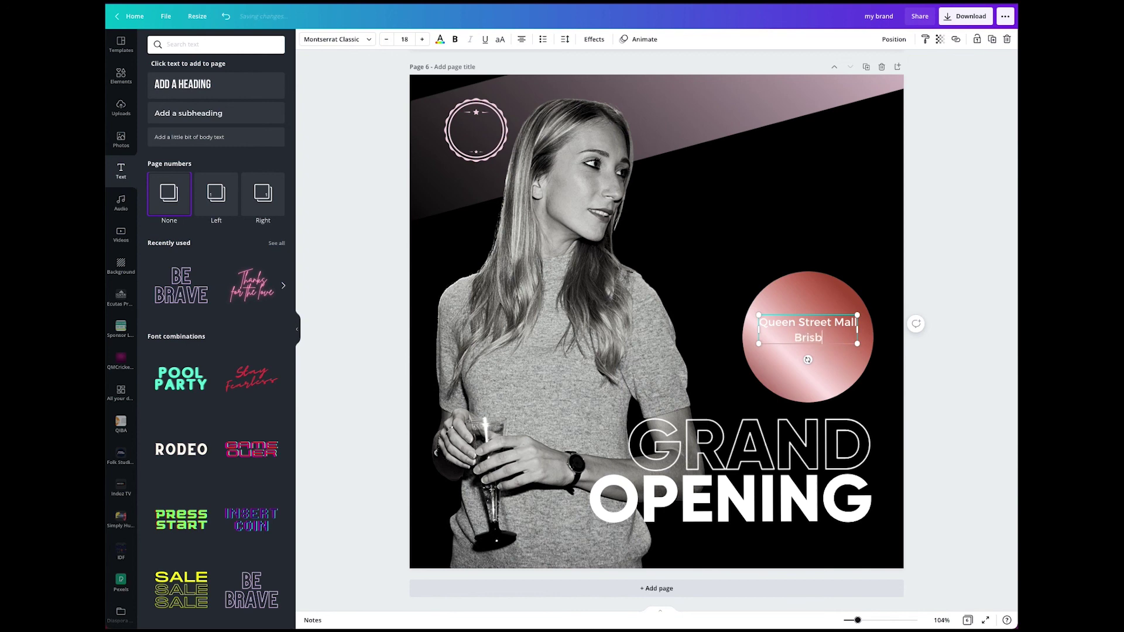
pyautogui.write('ane City')
pyautogui.press('Return')
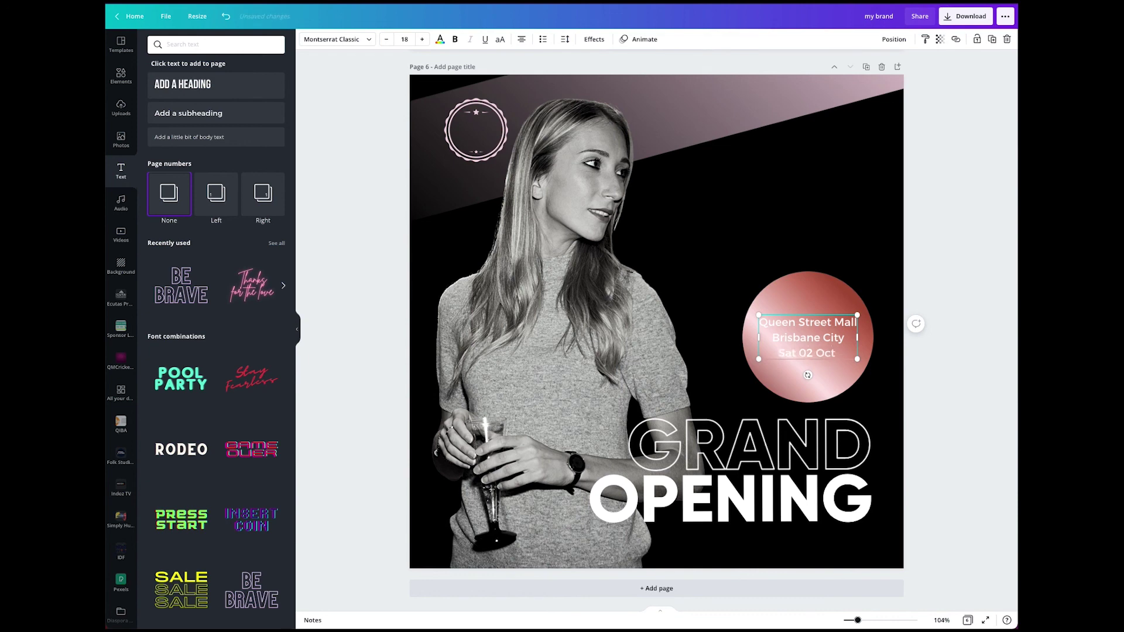
pyautogui.write('Sat 02 Oct 2021')
pyautogui.press('Return')
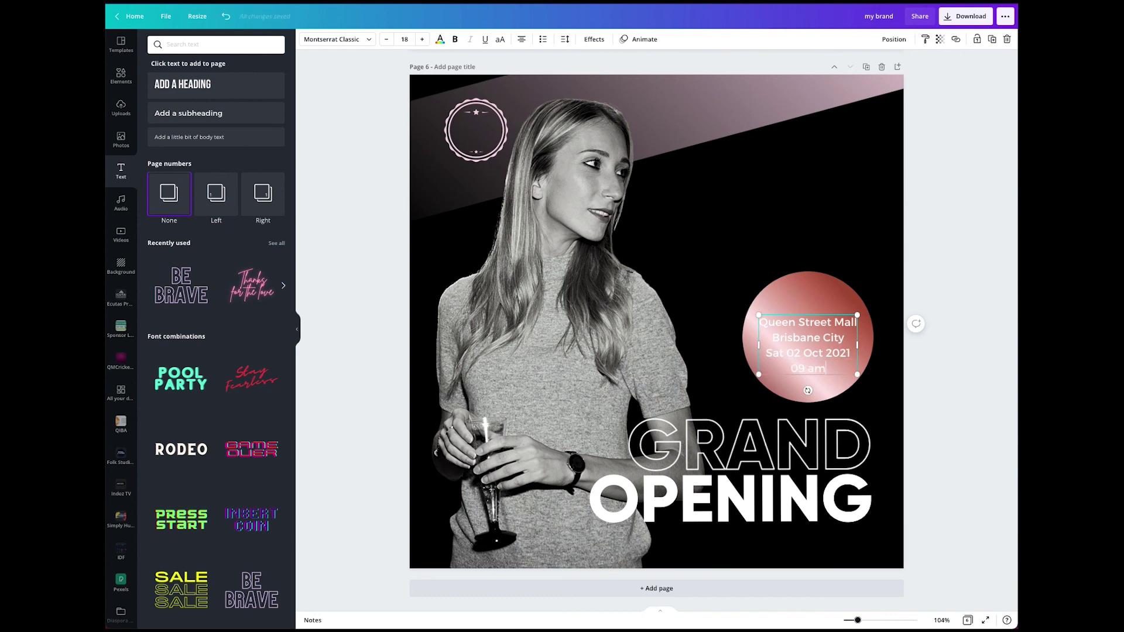
# Change the colour of the event details text on the circle to black.
pyautogui.click(440, 40)
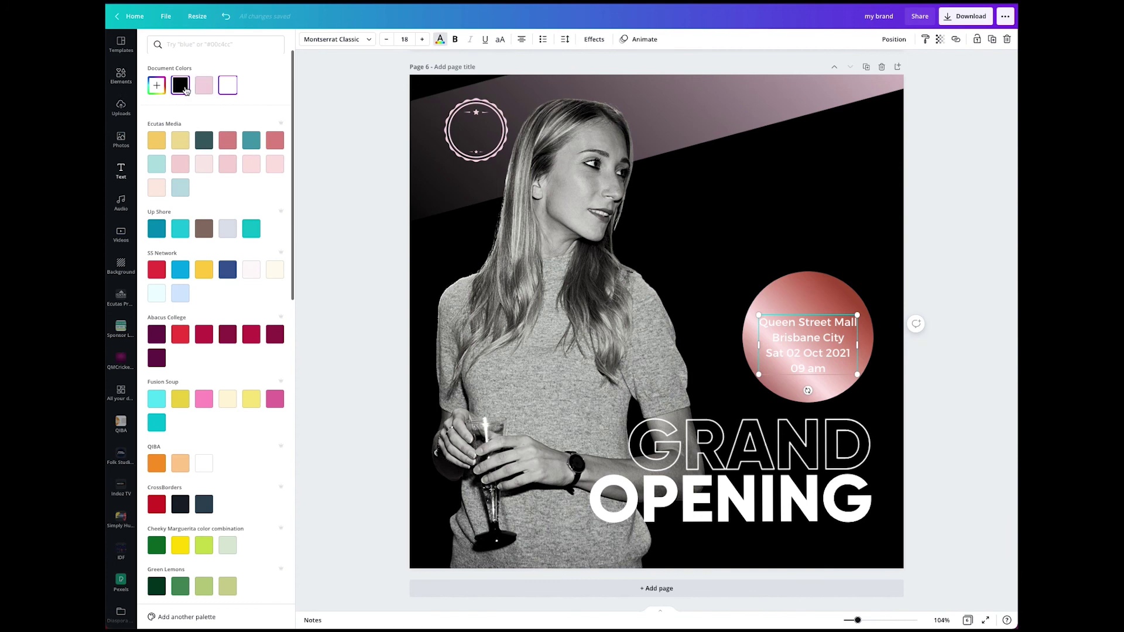
pyautogui.click(185, 89)
pyautogui.click(957, 282)
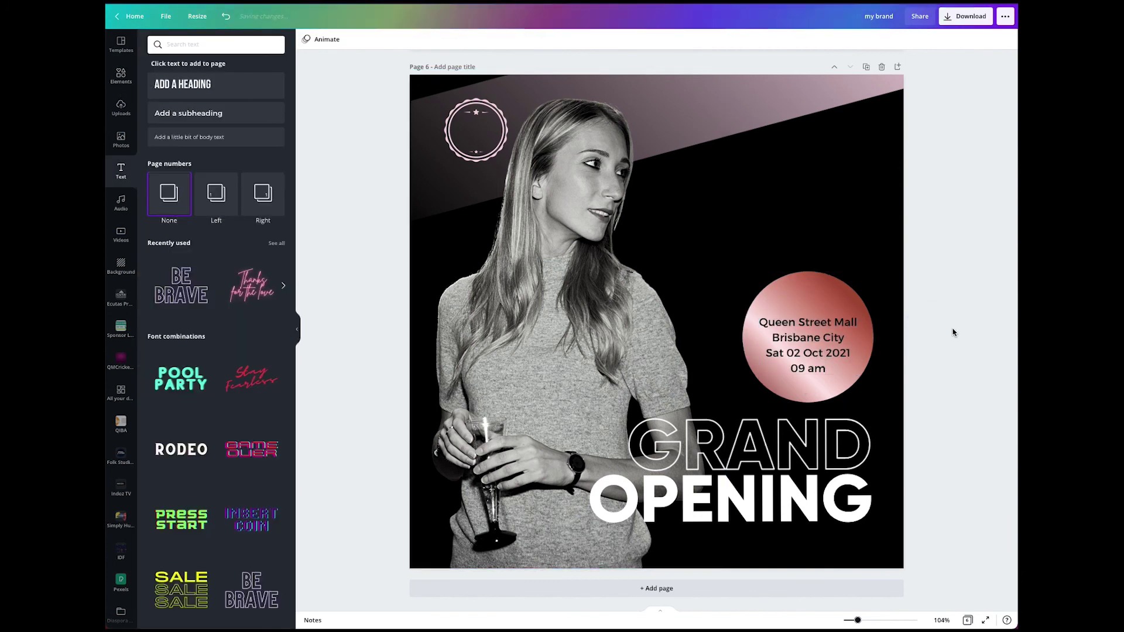
# Move the event details text slightly up to centre it in the circle and make it bold.
pyautogui.moveTo(828, 363); pyautogui.dragTo(827, 356)
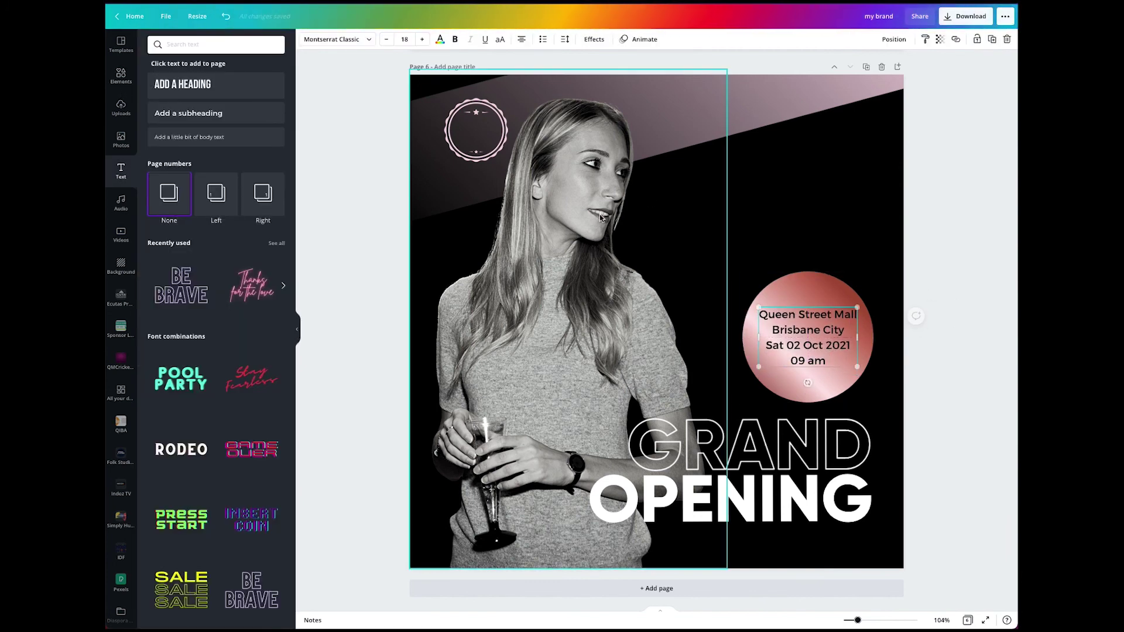
pyautogui.hotkey('ctrl', 'b')
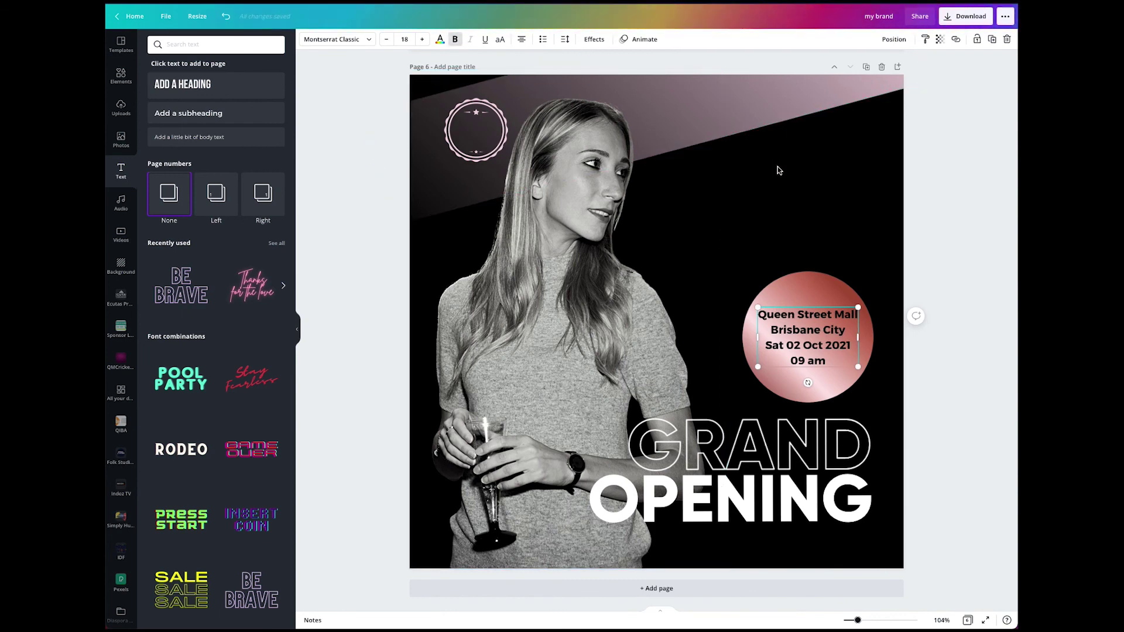
pyautogui.click(977, 230)
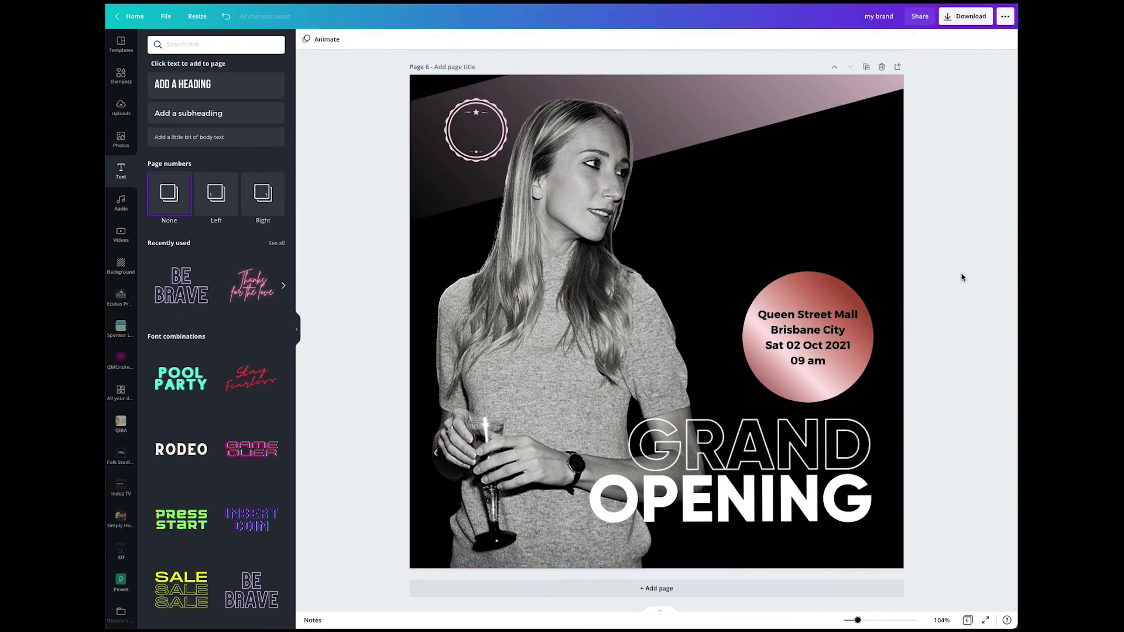
pyautogui.scroll(10, 956, 193)
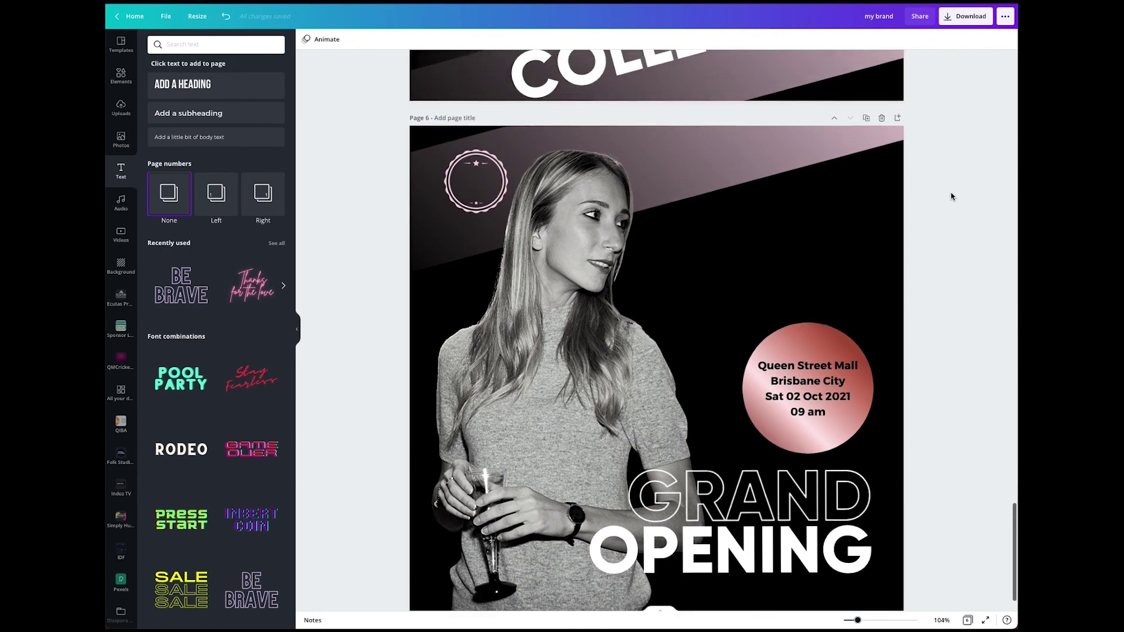
pyautogui.scroll(15, 951, 196)
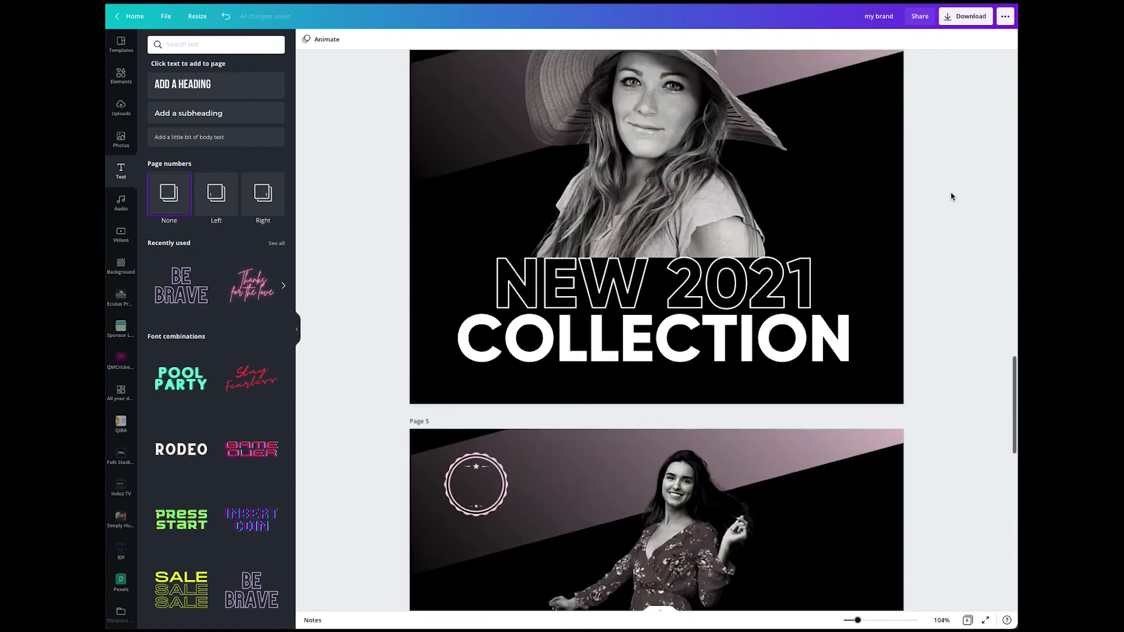
pyautogui.scroll(-20, 951, 196)
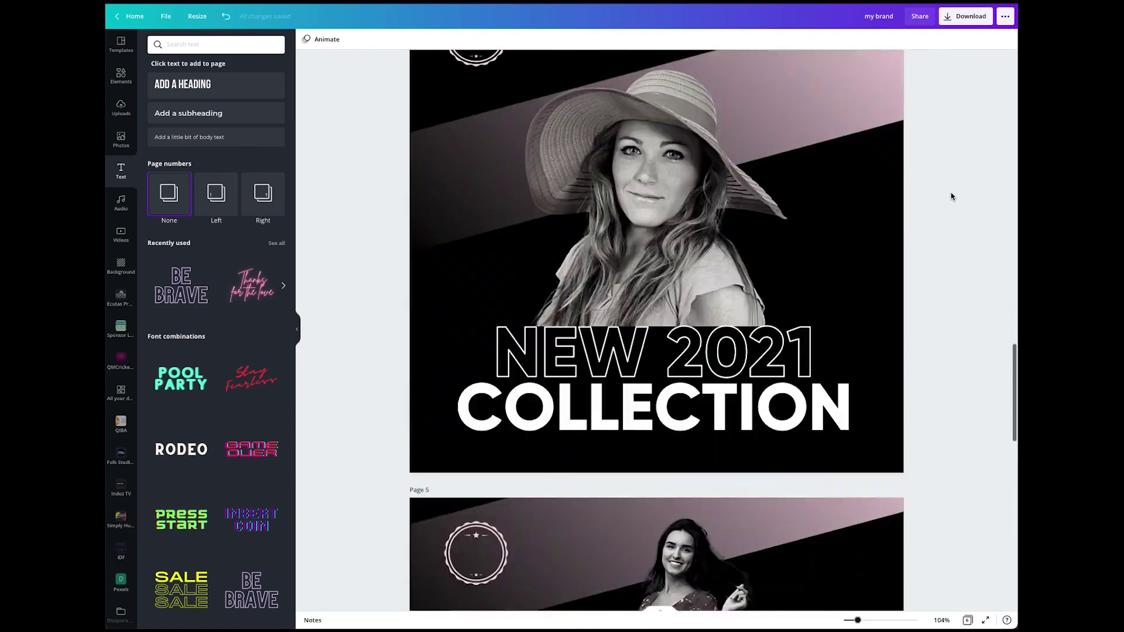